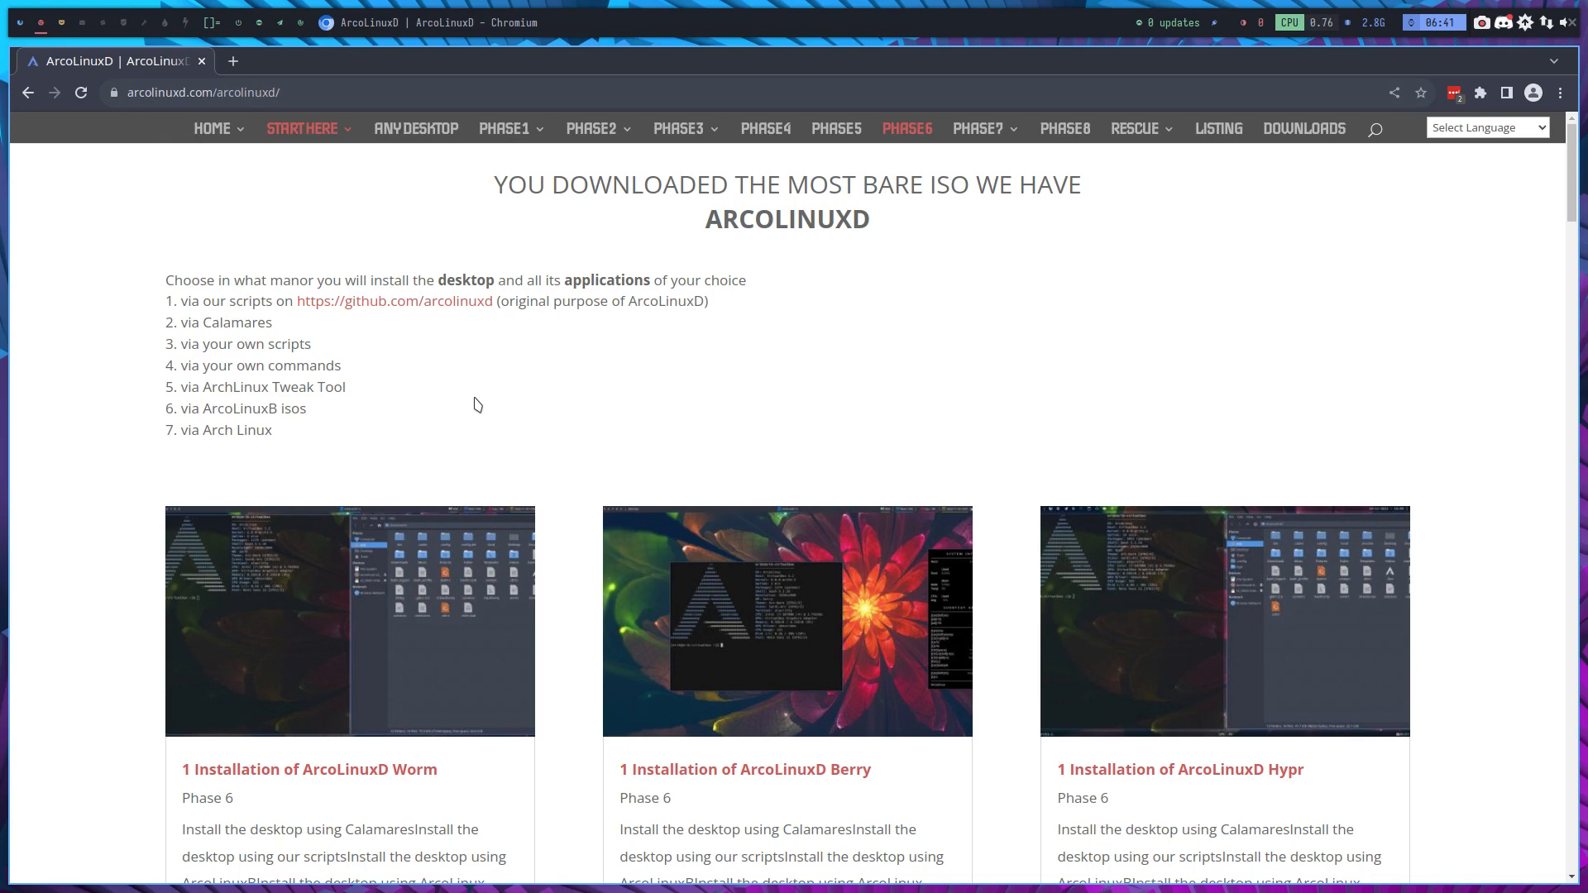
Review the list of desktop installation methods and the installation articles on the ArcoLinuxD page
scroll(477, 405, "down", 1)
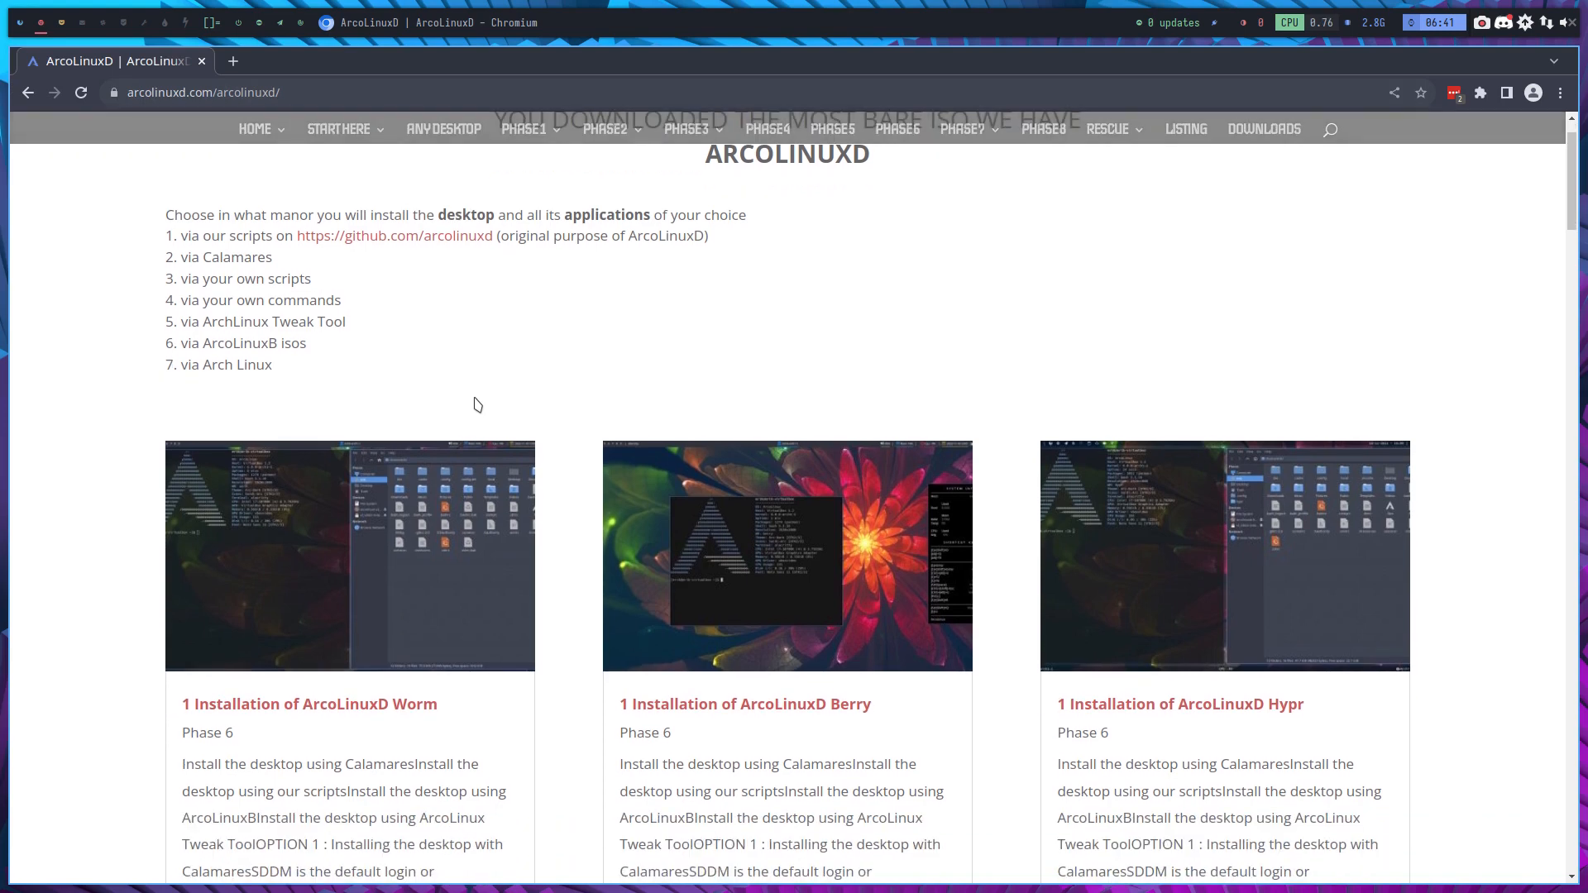
scroll(715, 395, "up", 1)
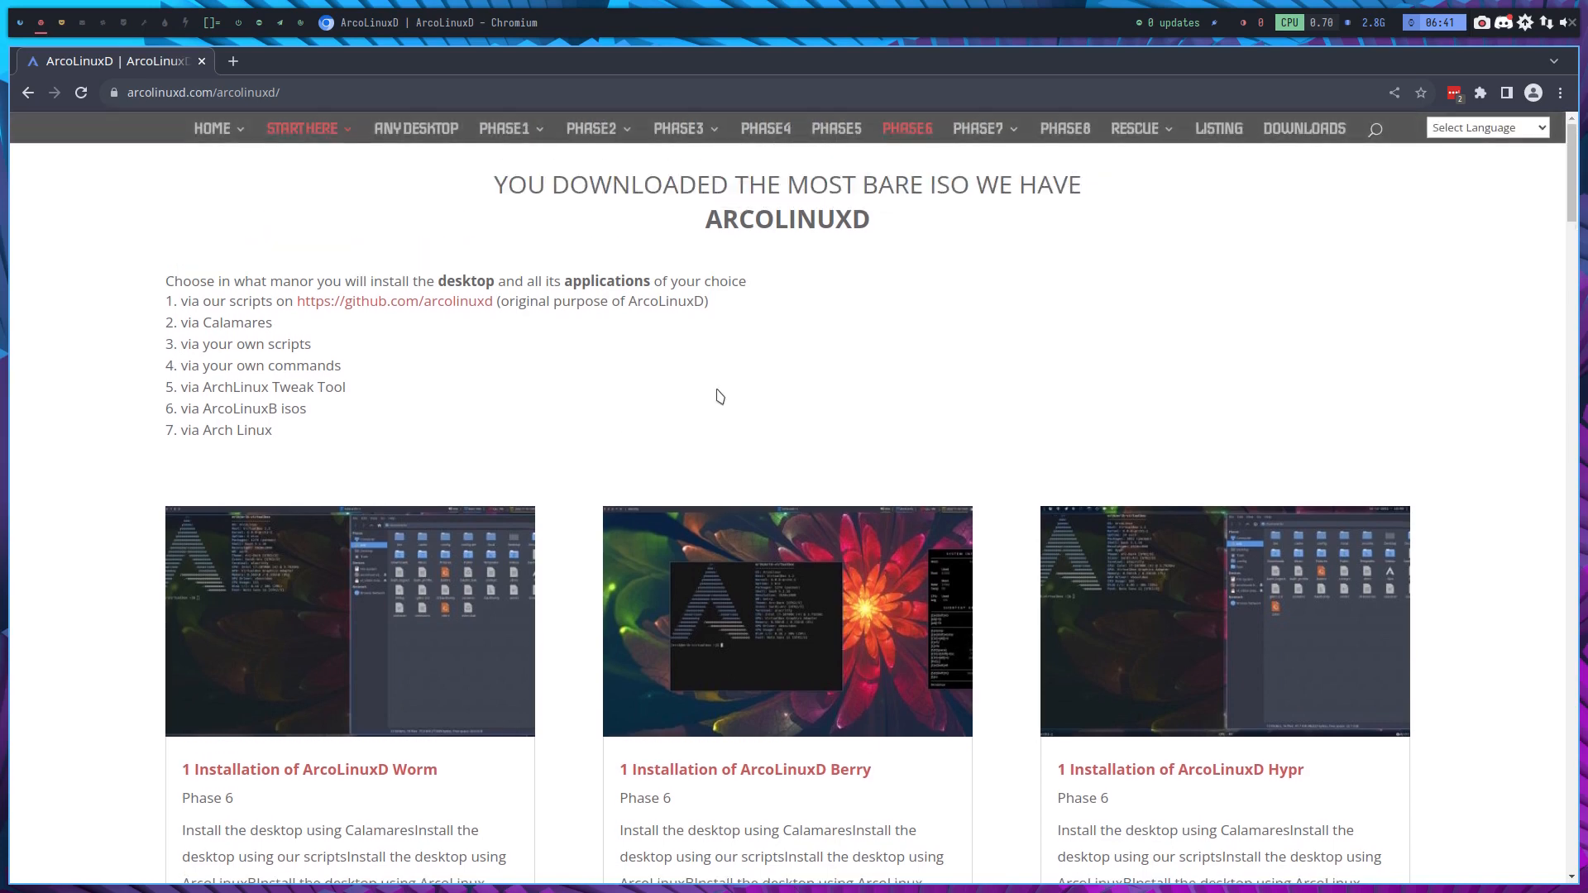
left_click_drag(874, 188, 922, 183)
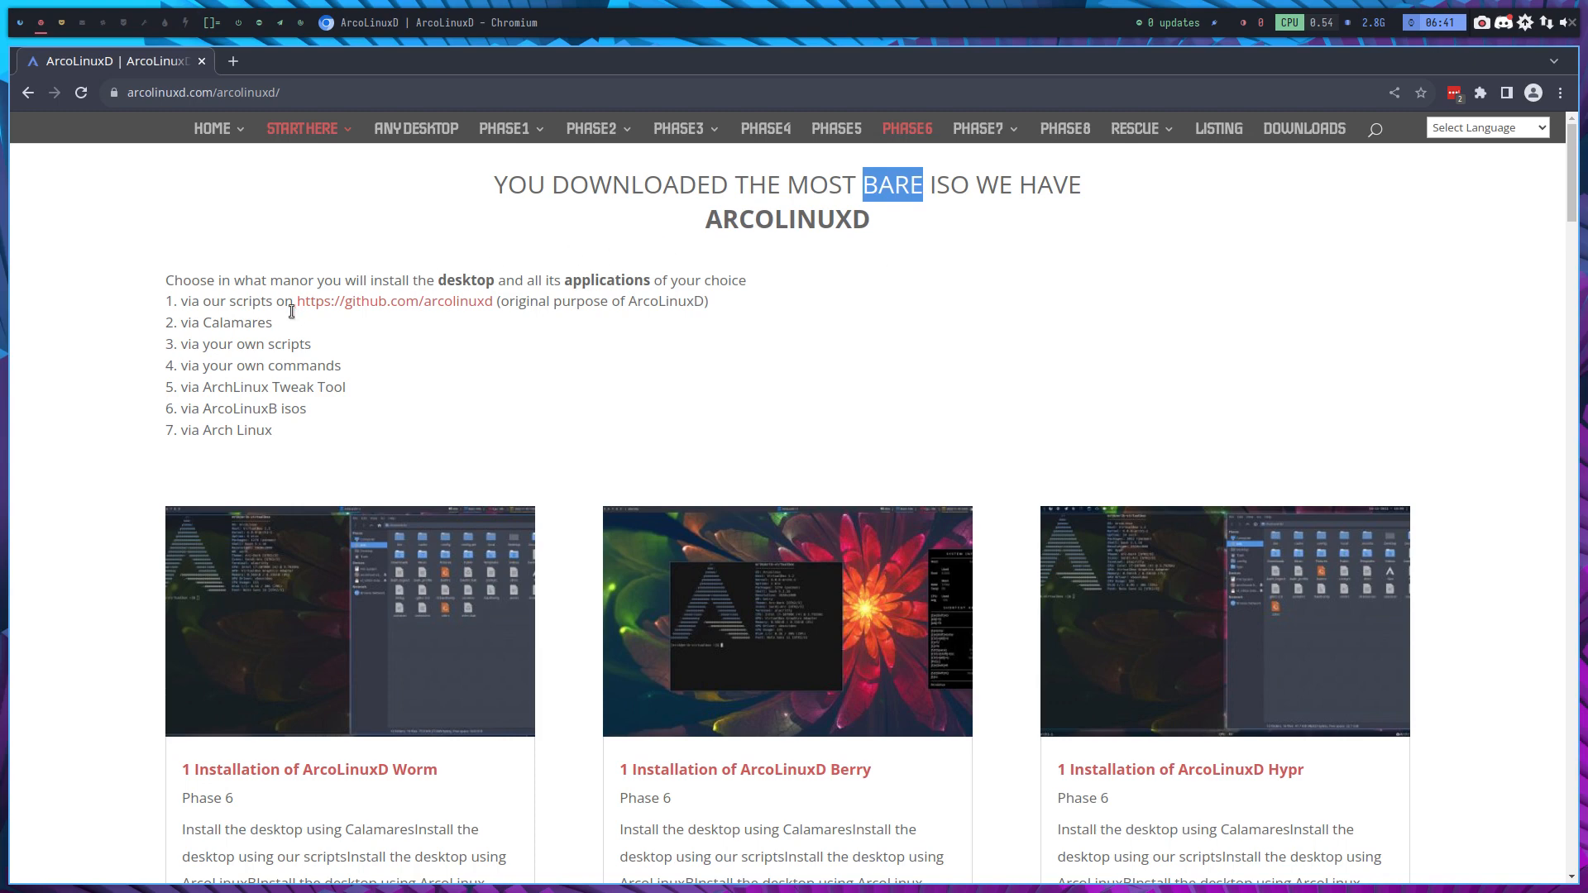
double_click(223, 322)
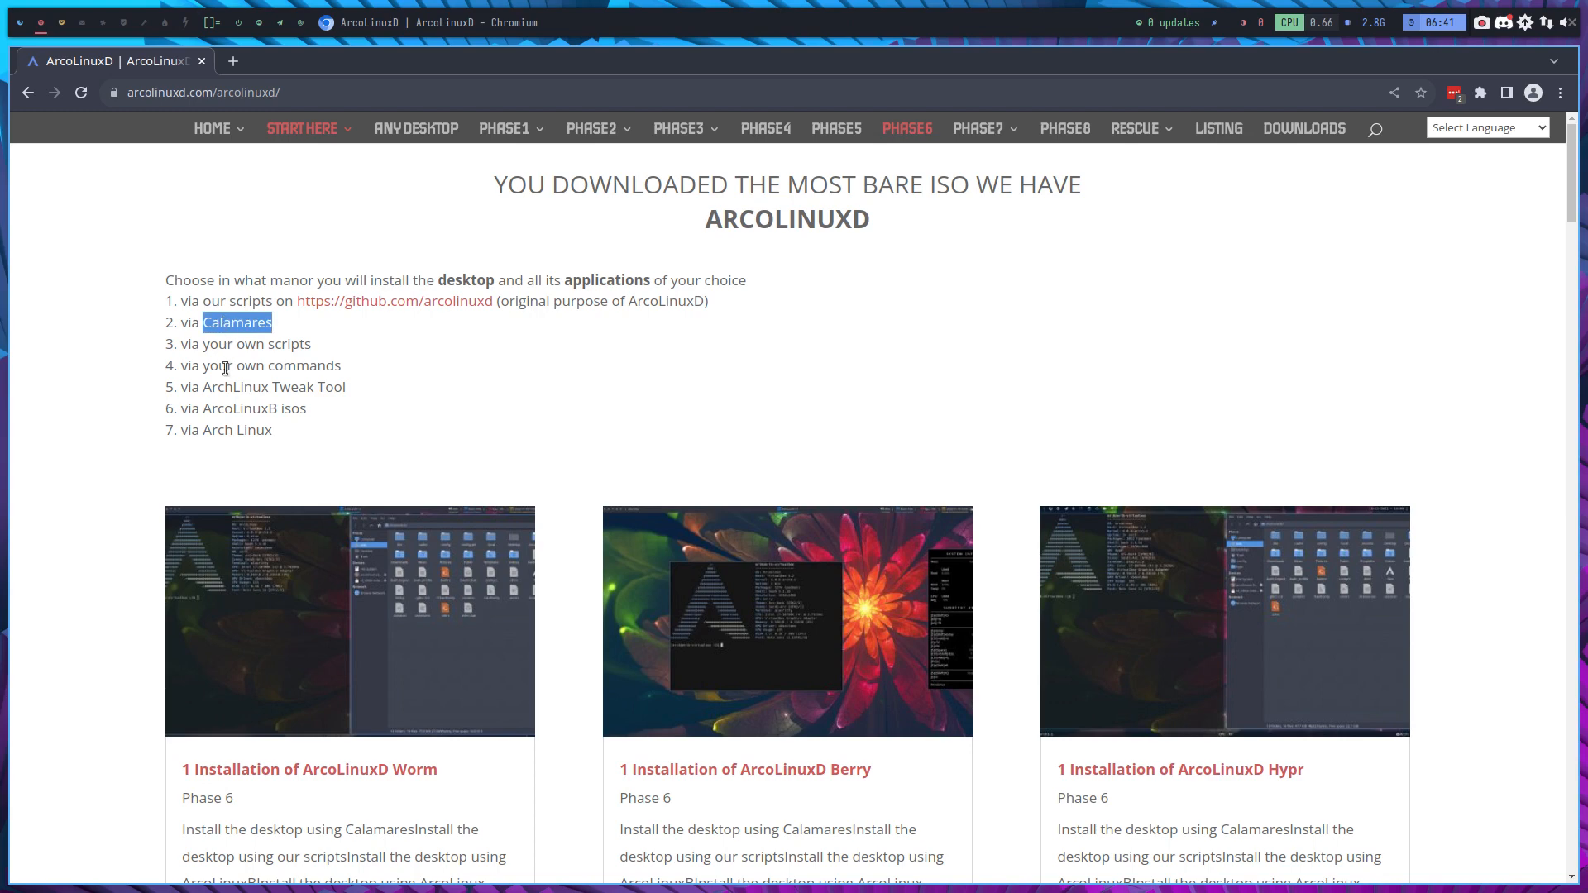
double_click(282, 344)
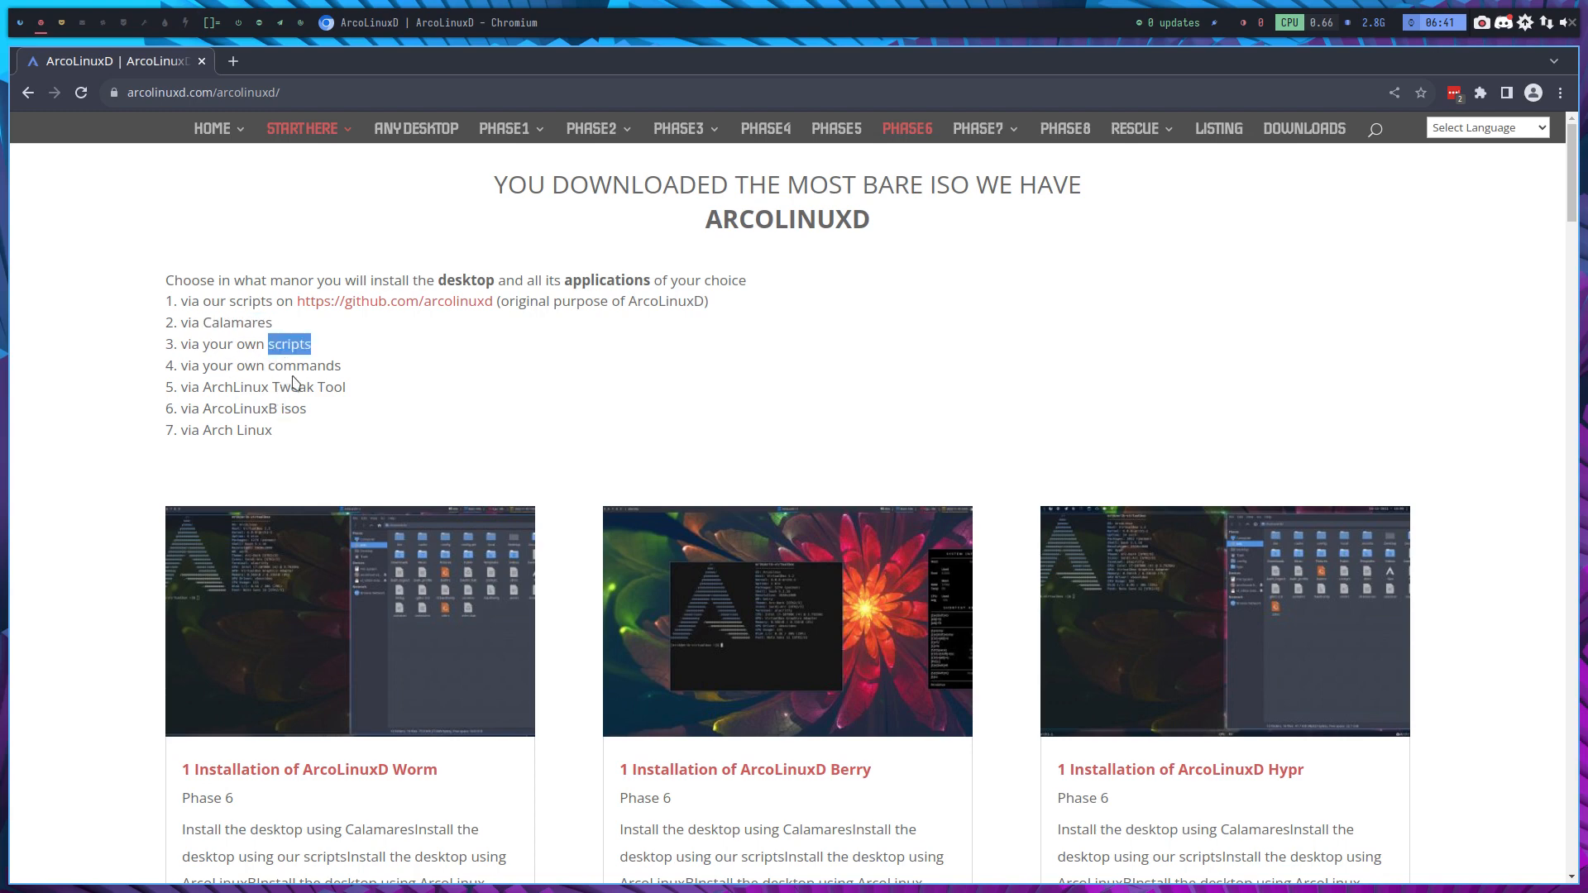
left_click(290, 368)
left_click_drag(274, 324, 200, 323)
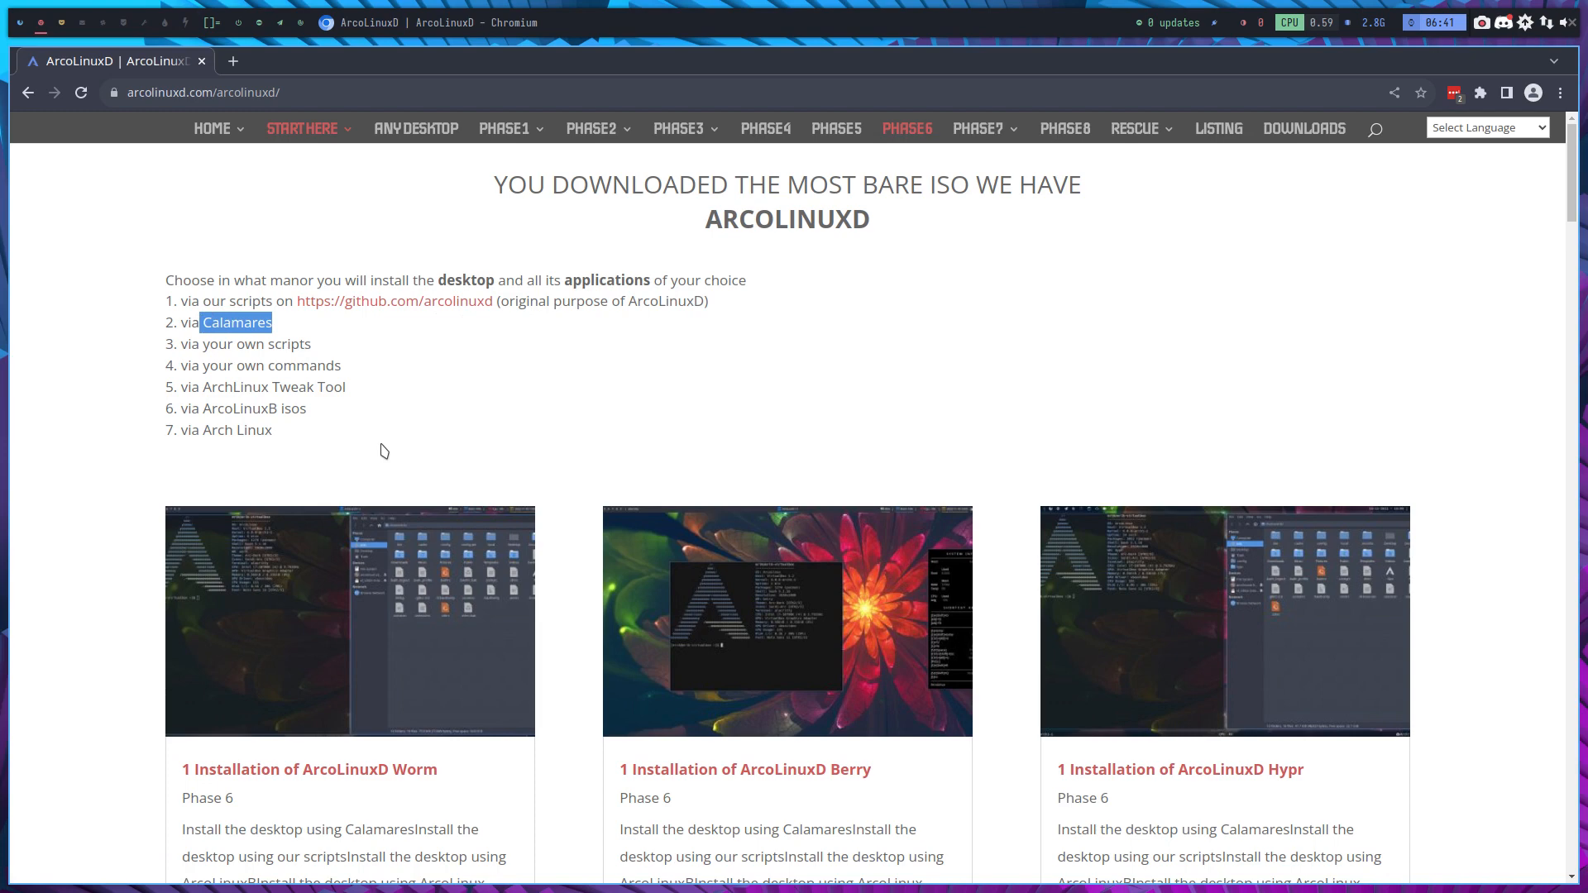
scroll(384, 450, "down", 1)
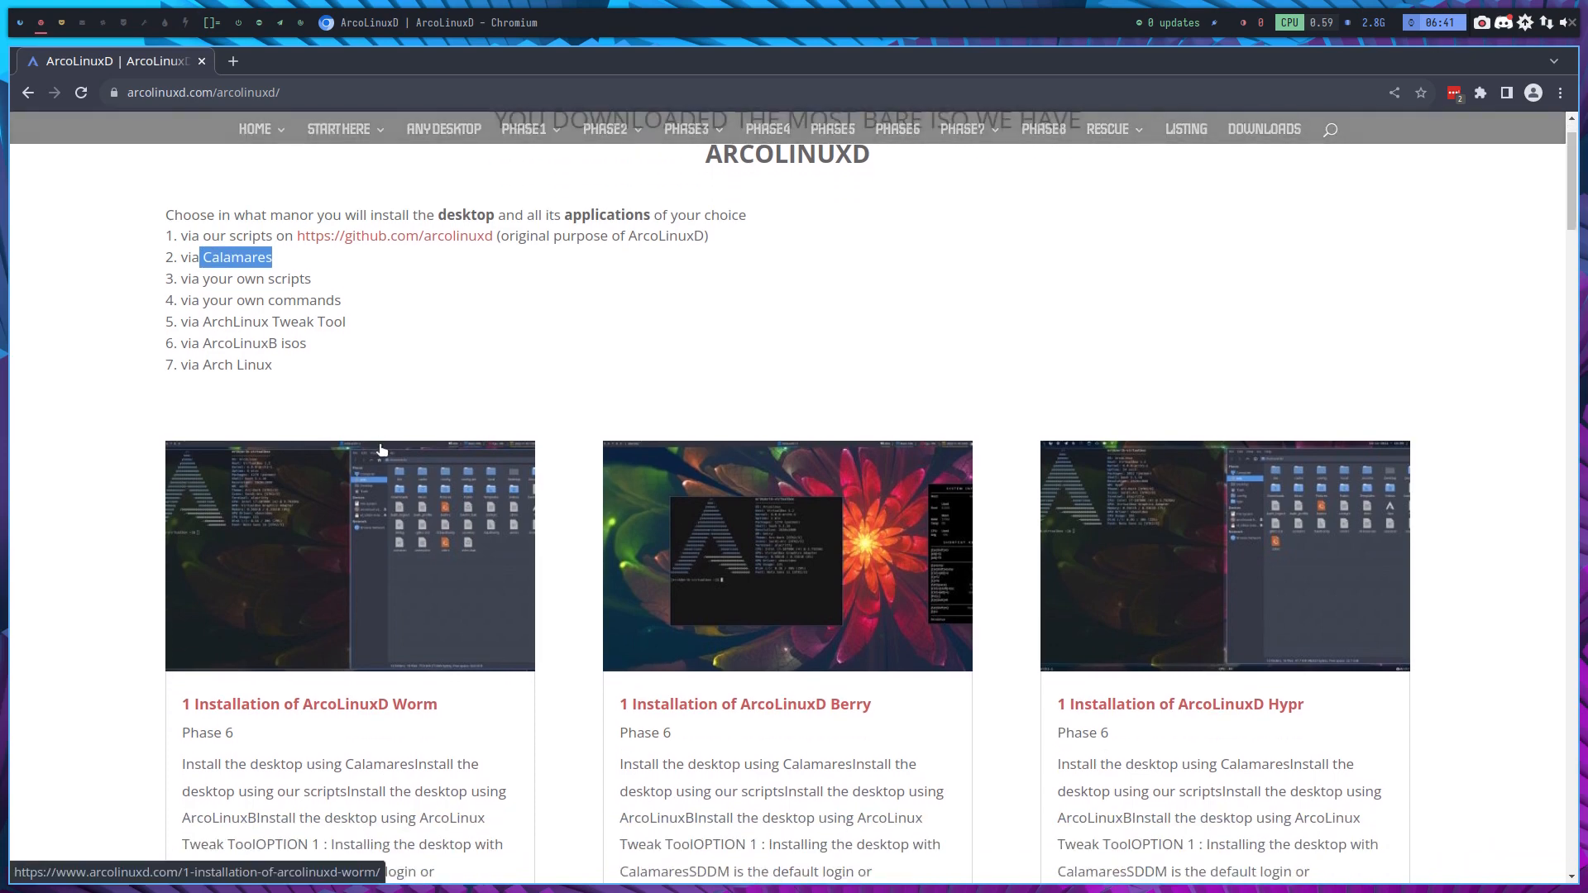
scroll(381, 449, "down", 4)
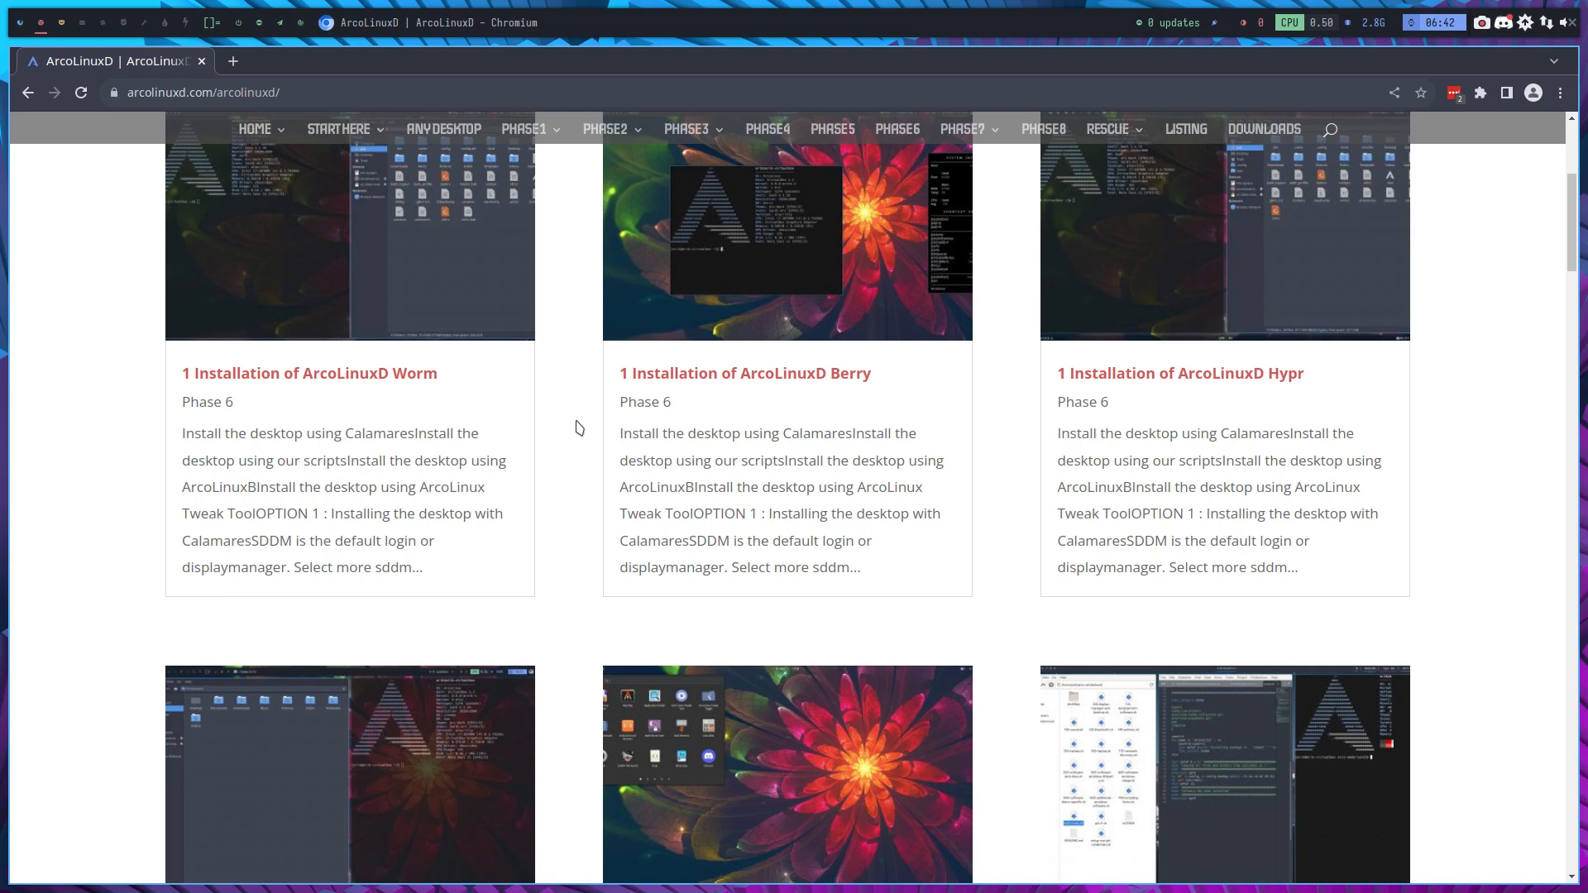
scroll(579, 428, "up", 3)
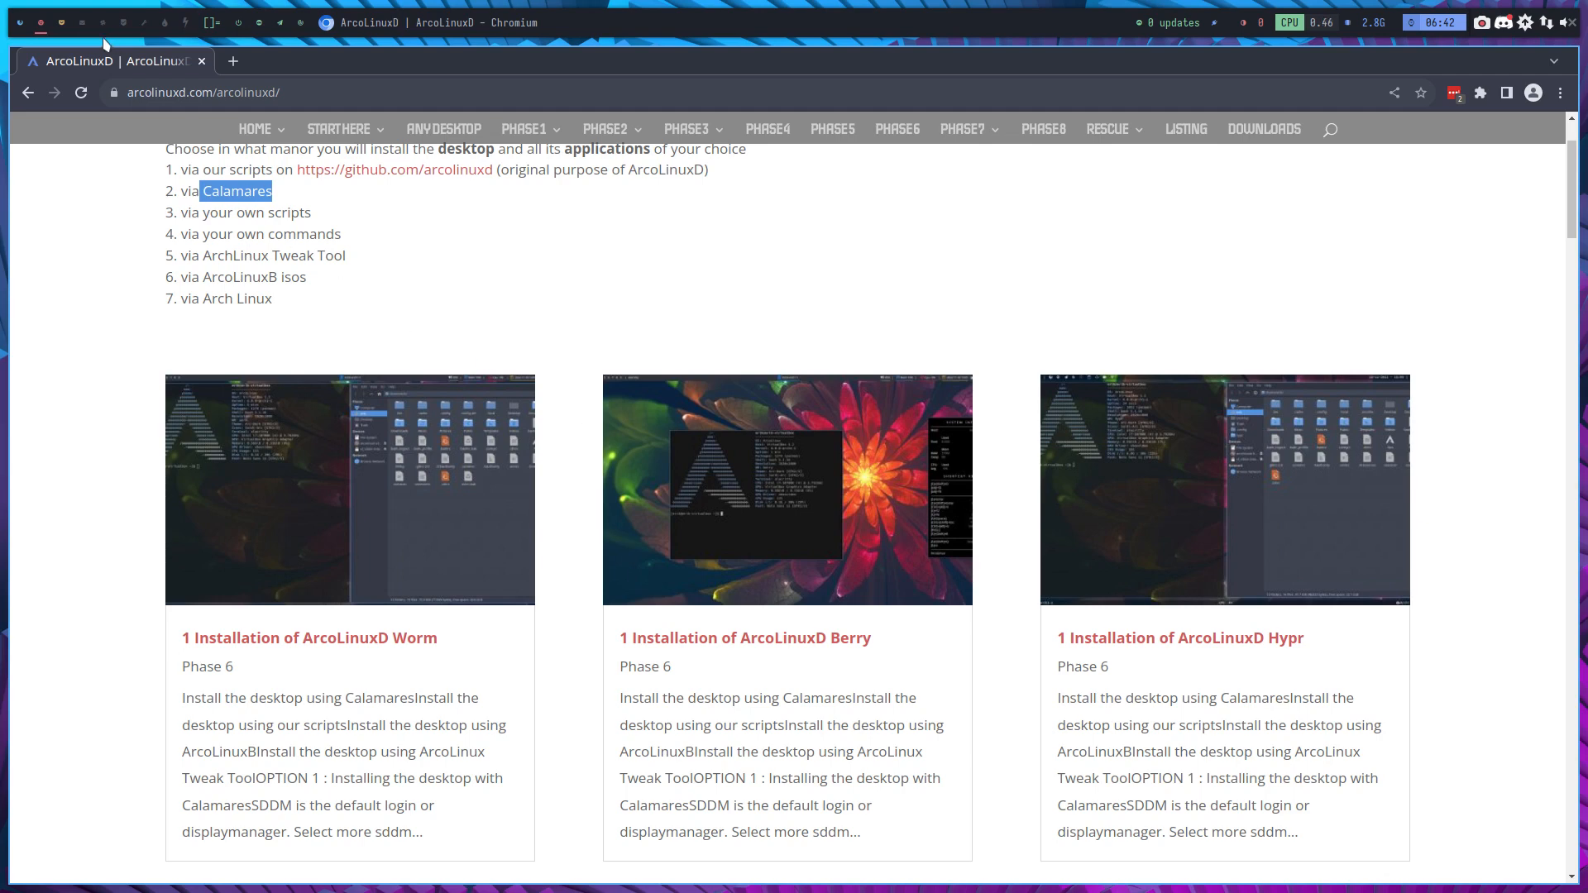
Check the D virtual machine in VirtualBox Manager and return to the ArcoLinuxD page in Chromium
mouse_move(64, 27)
left_click(82, 25)
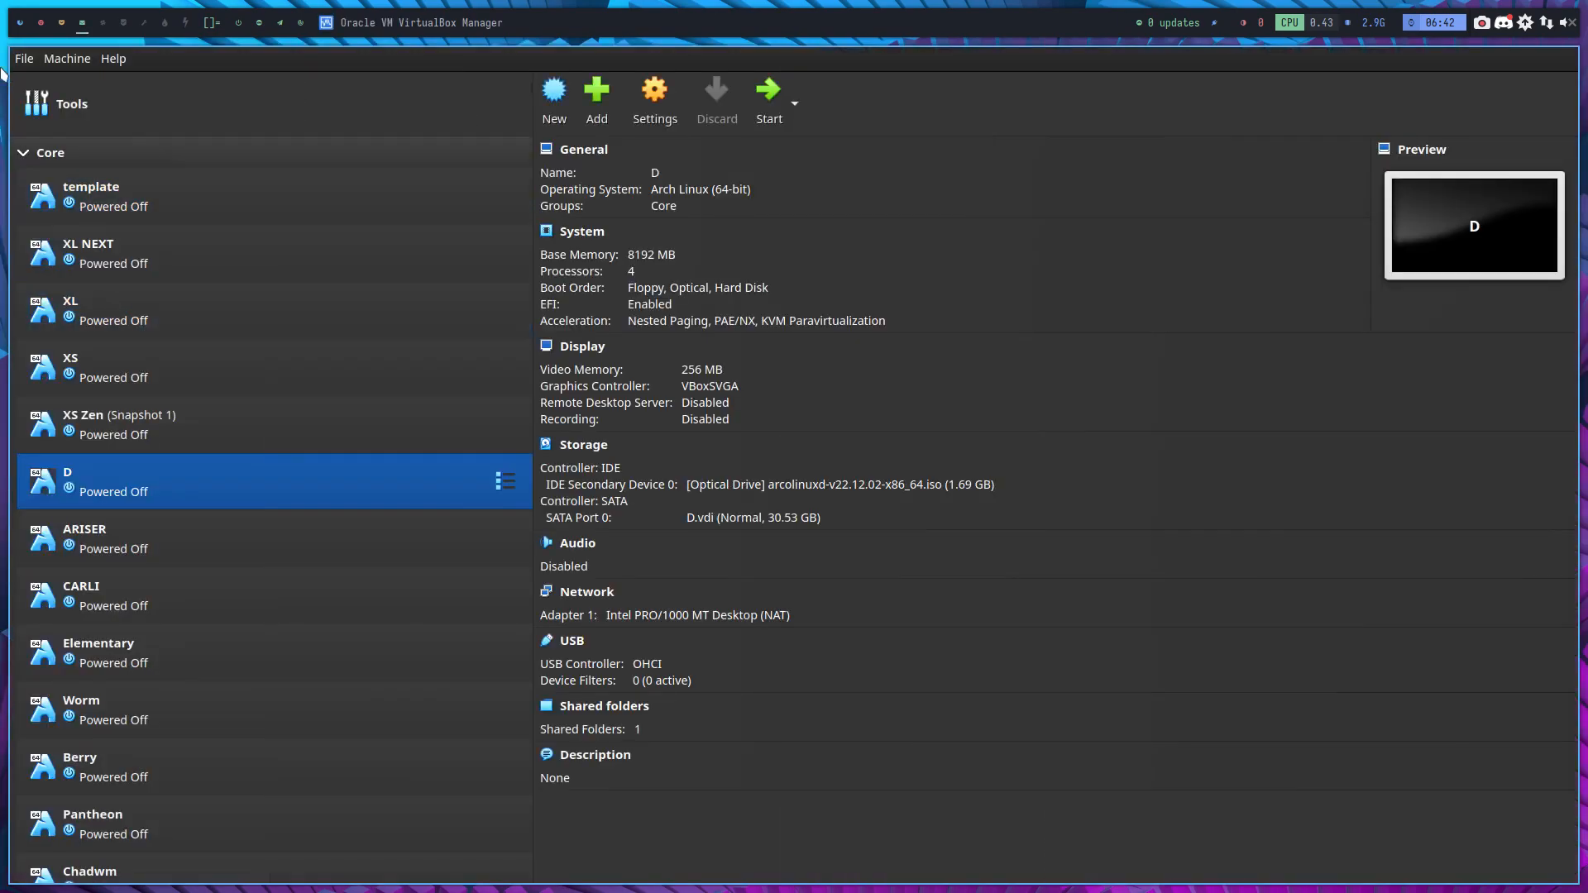
left_click(41, 25)
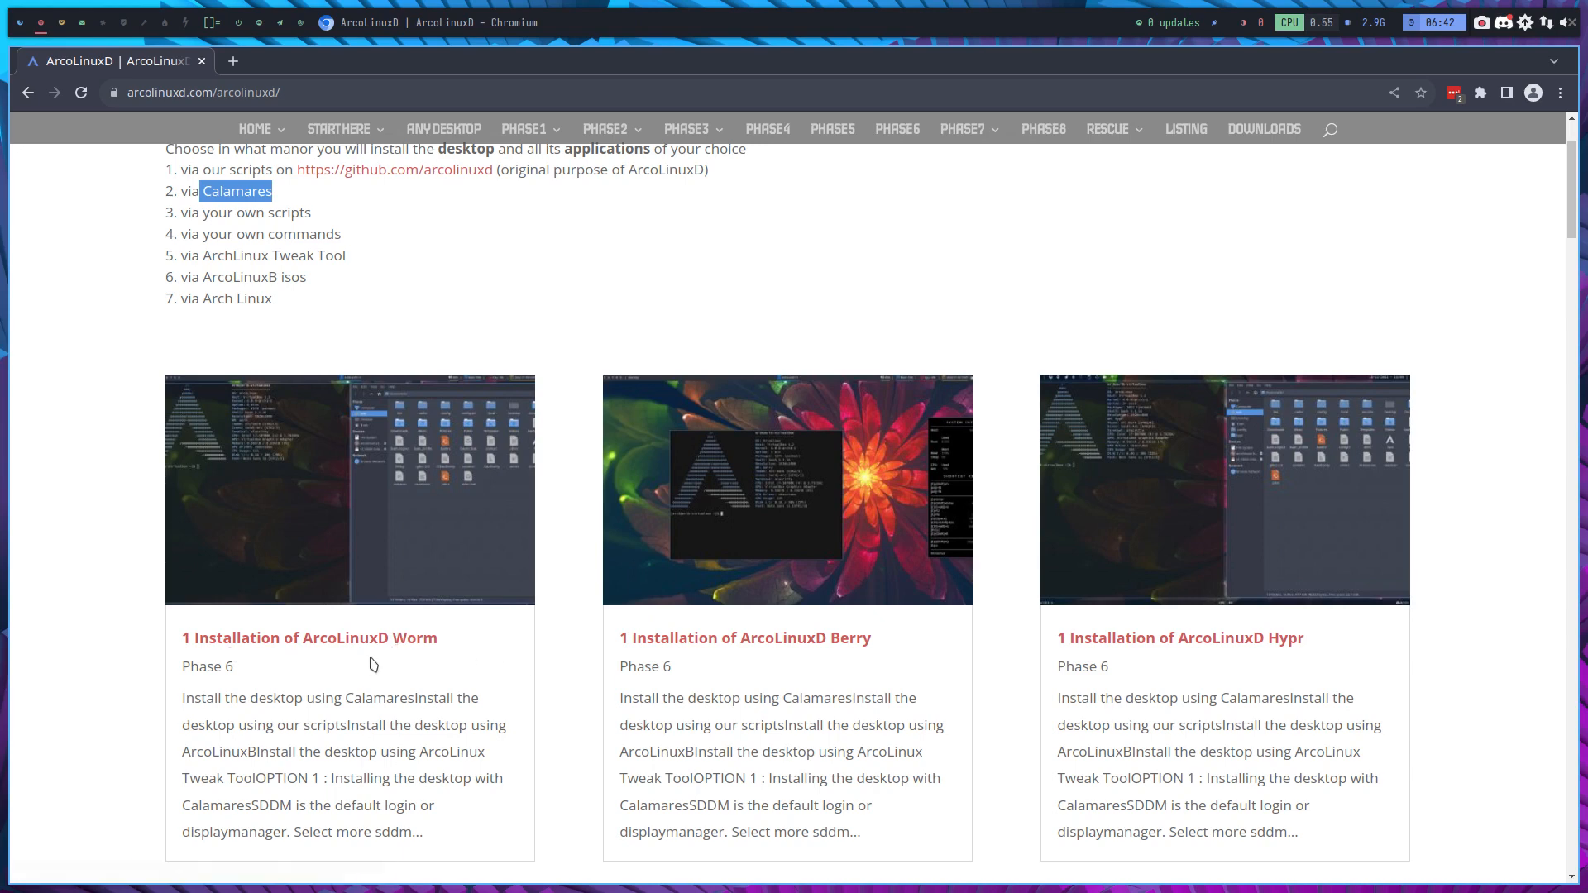
Open the "1 Installation of ArcoLinuxD Worm" article and read through its desktop installation options and commands
scroll(1199, 720, "down", 5)
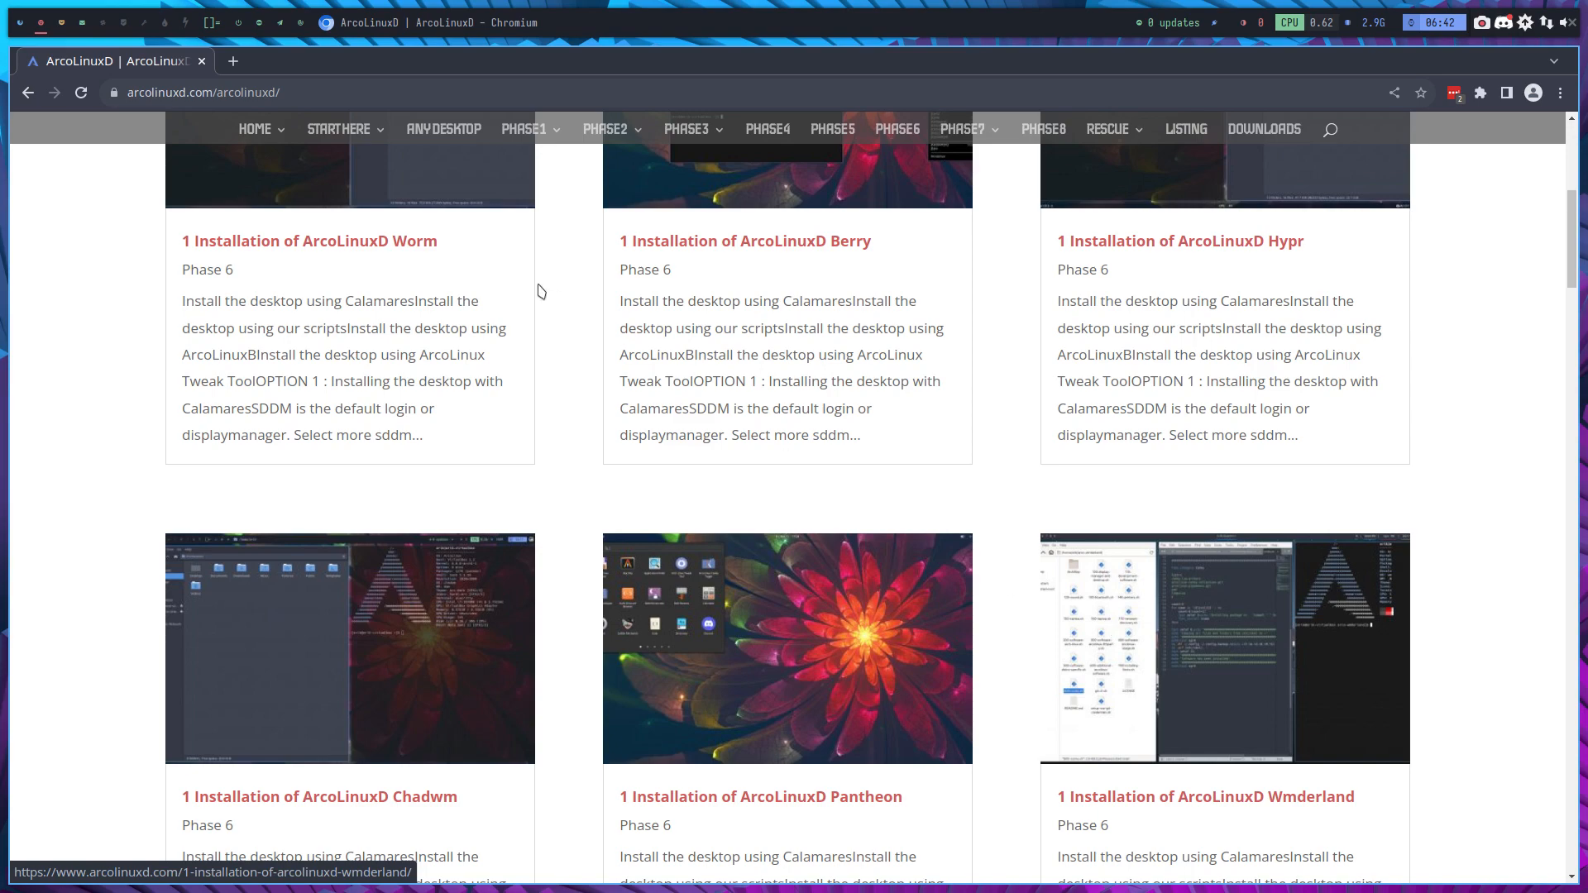
left_click(63, 30)
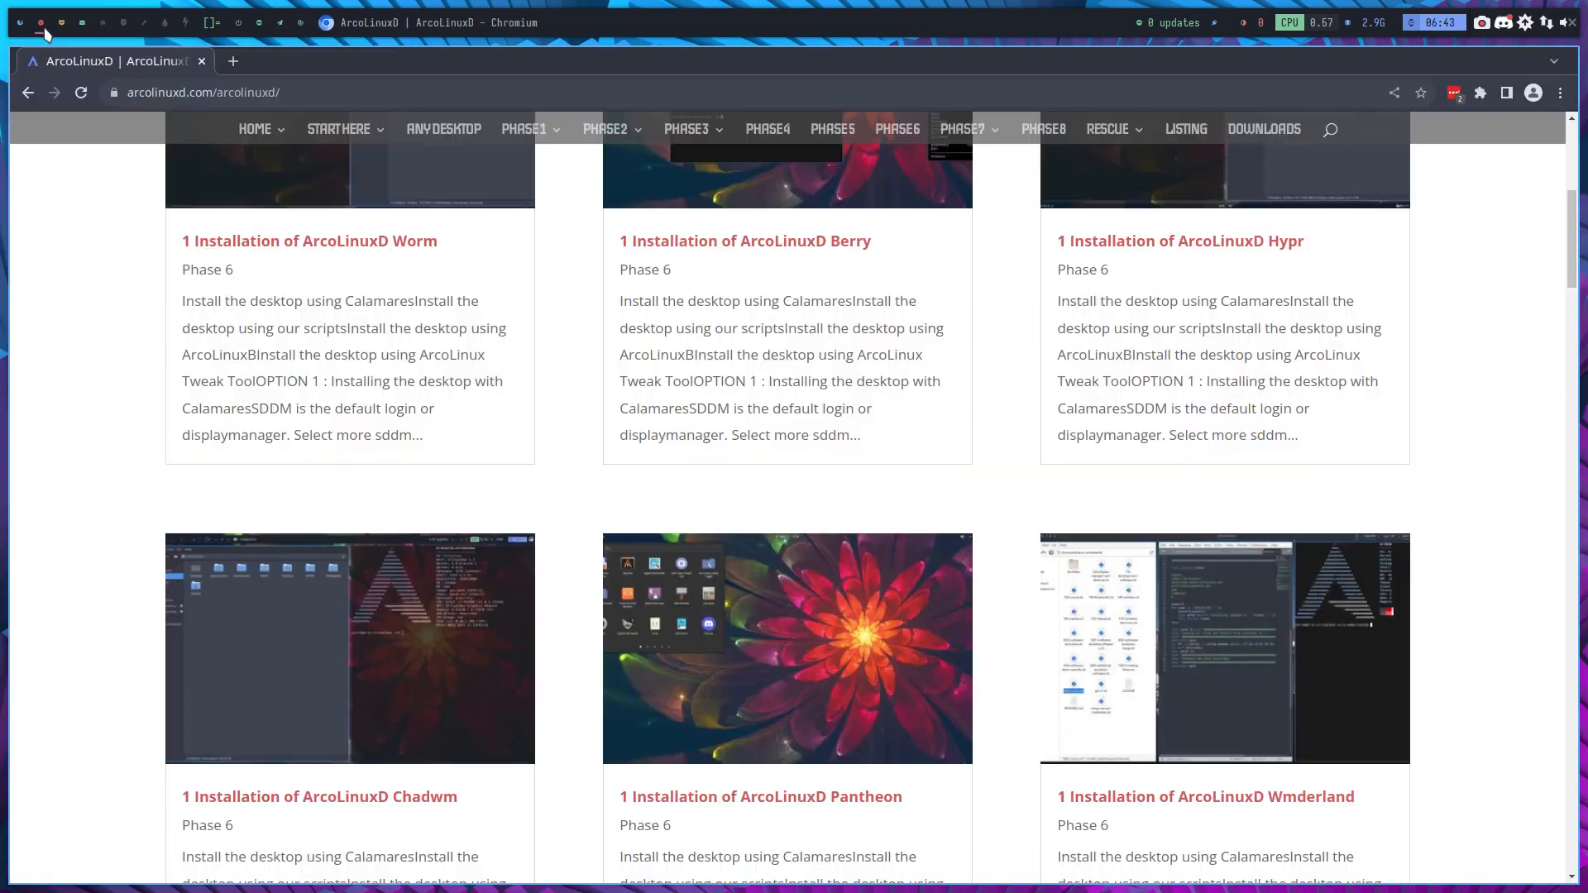
left_click(43, 28)
left_click(341, 244)
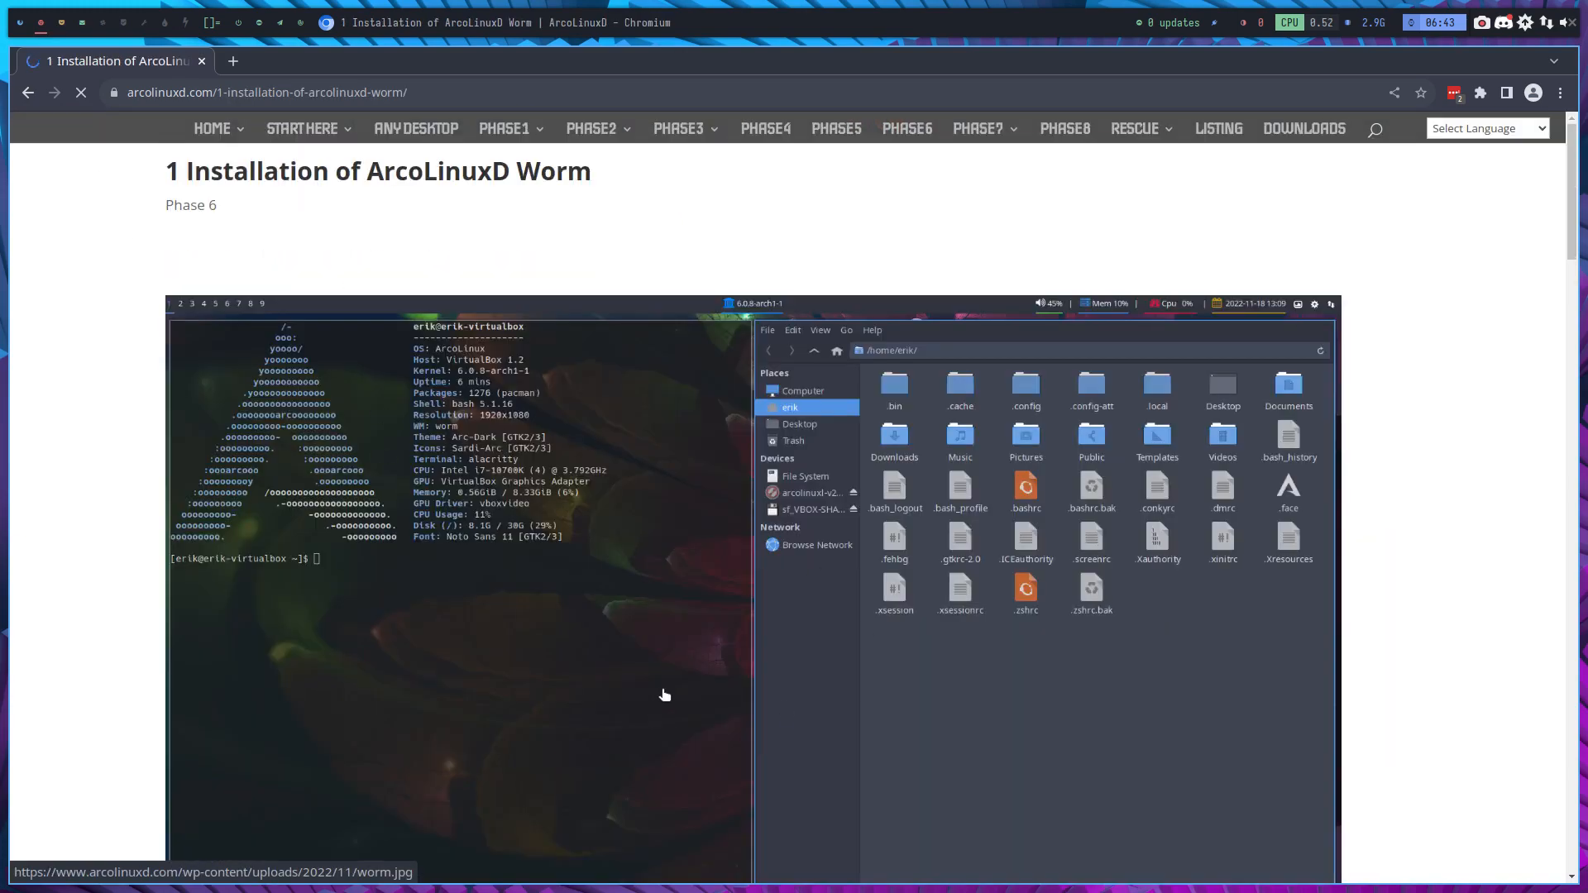
scroll(648, 524, "down", 7)
scroll(628, 512, "down", 1)
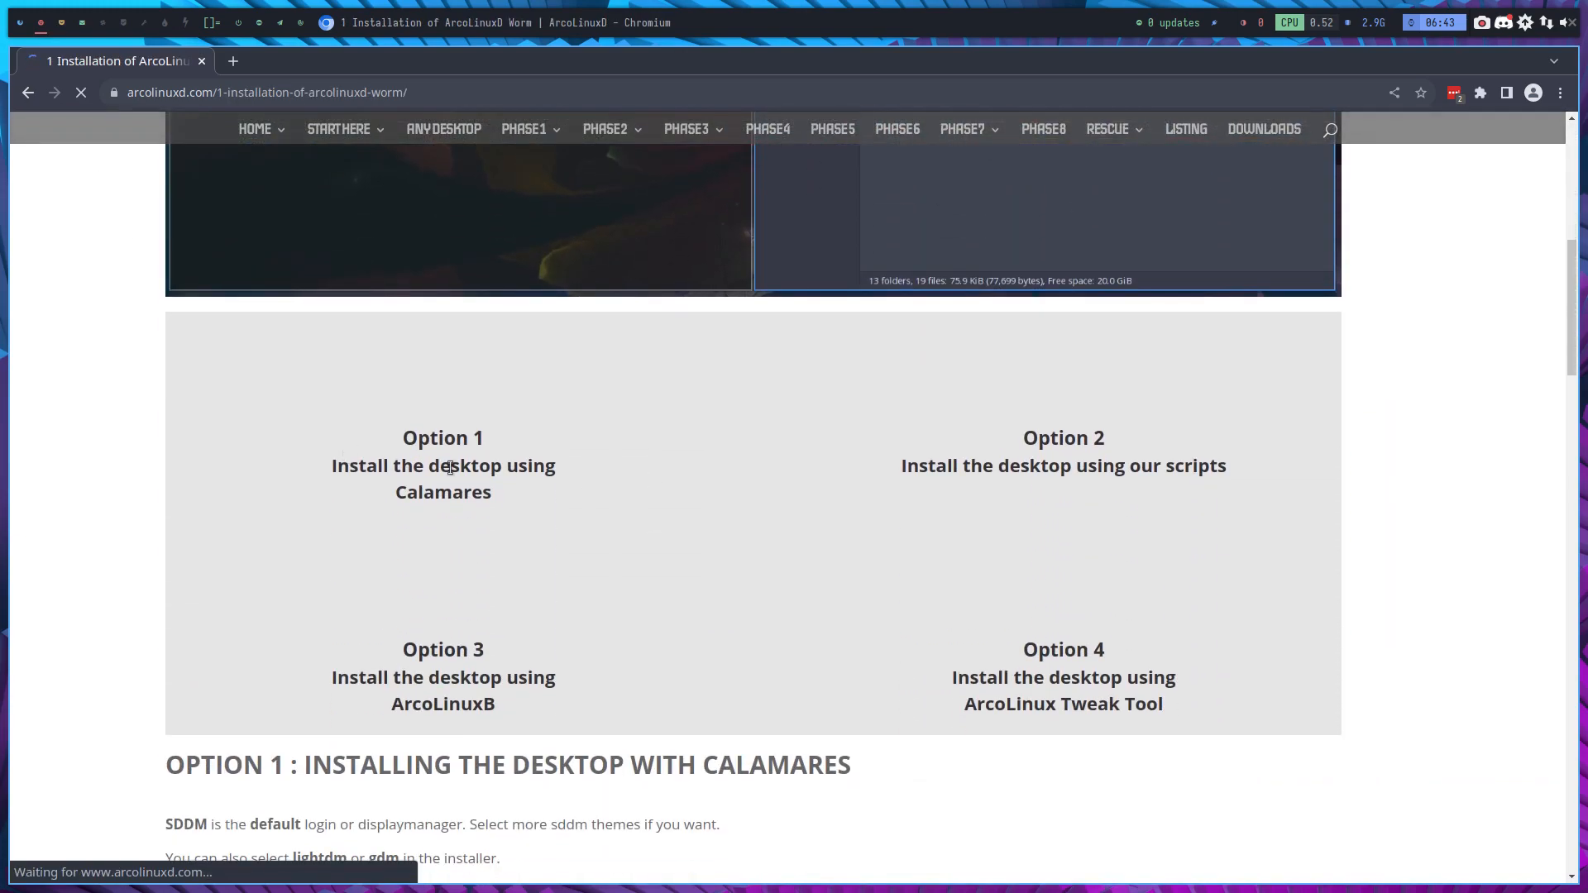
scroll(526, 505, "down", 3)
scroll(513, 504, "down", 7)
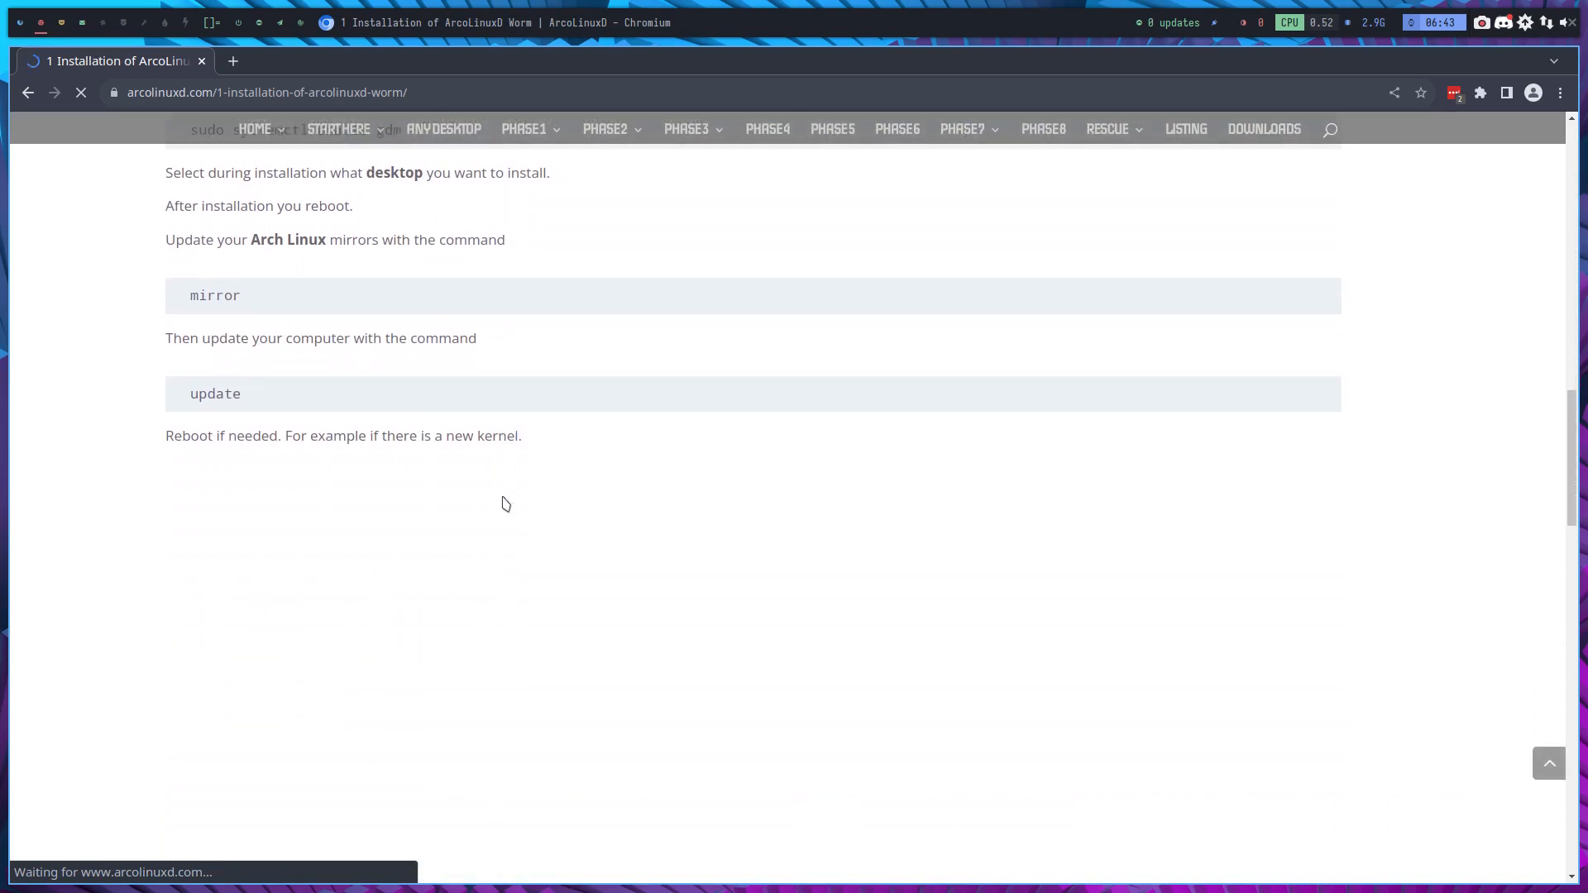
scroll(505, 503, "down", 2)
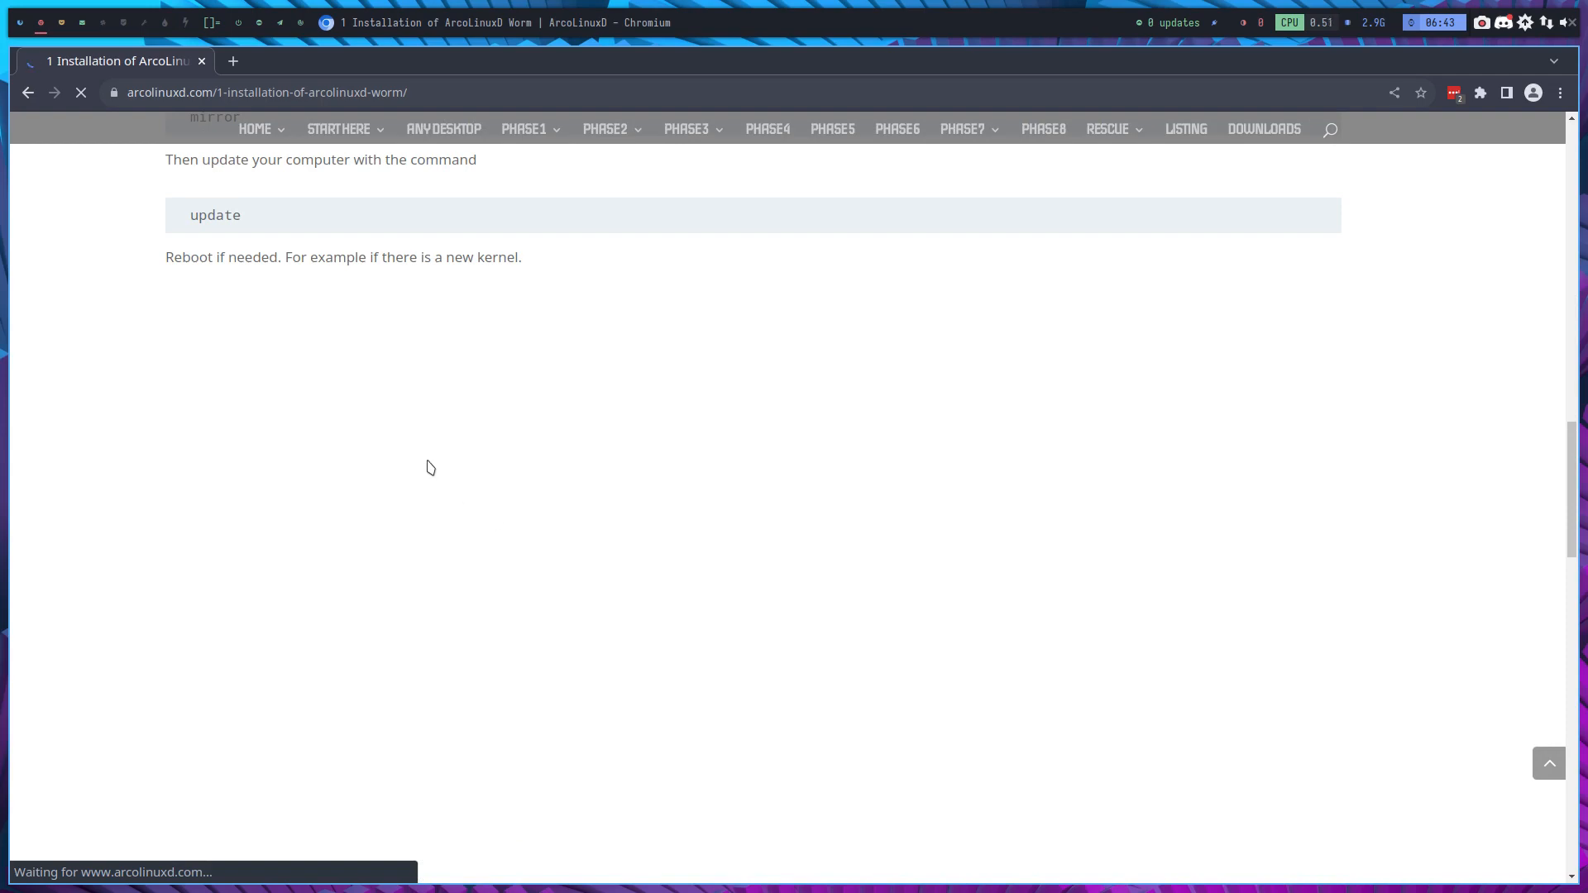
Switch to VirtualBox Manager, start the D virtual machine and enter its UEFI Firmware Settings
left_click(83, 29)
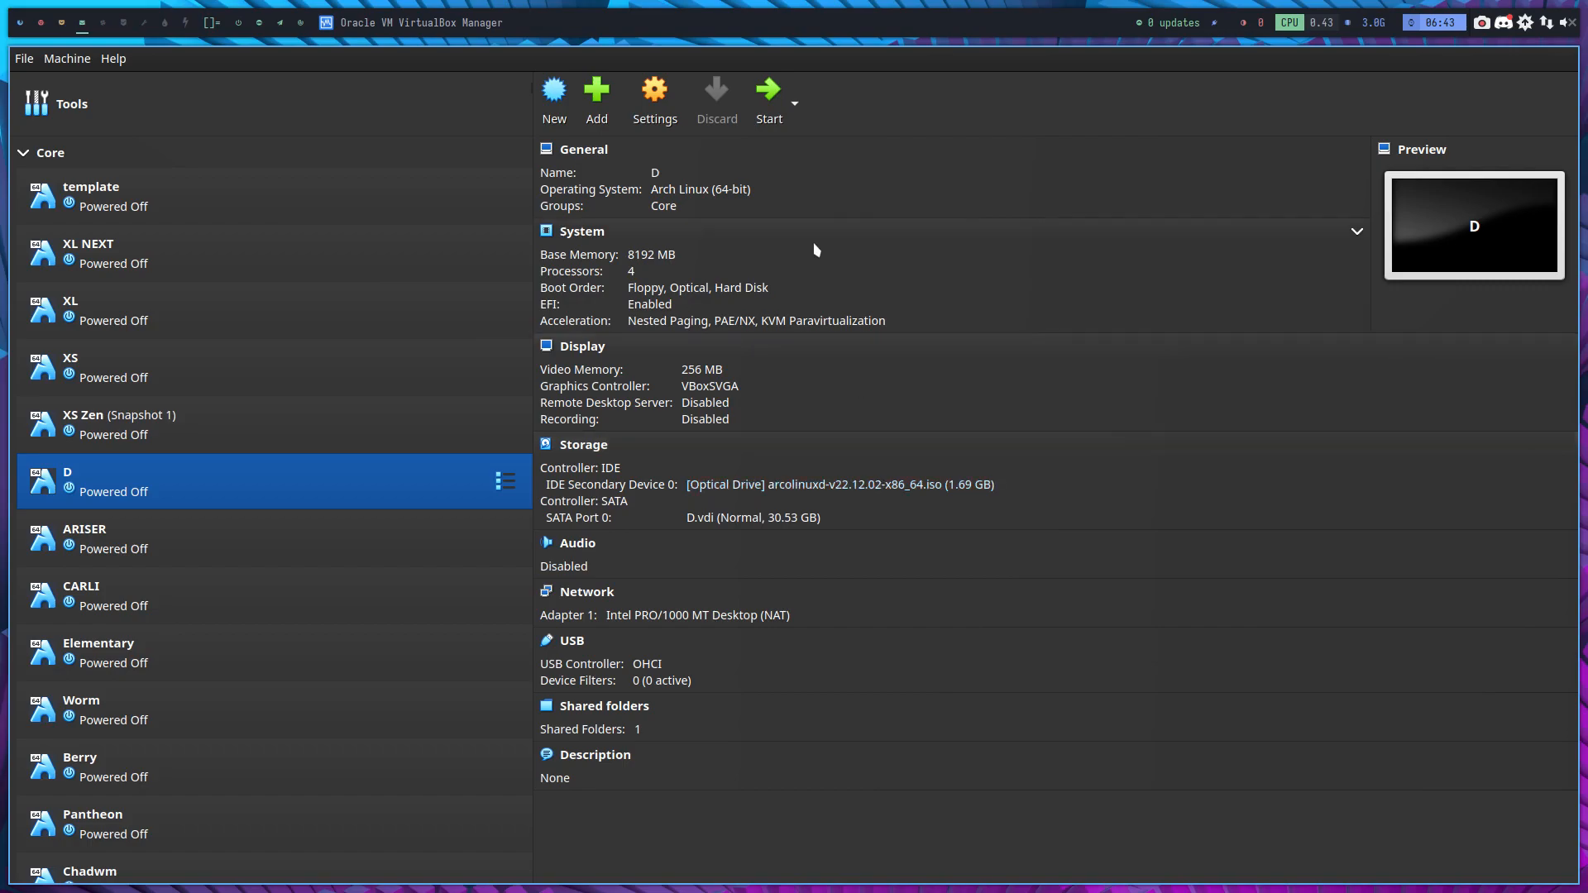
left_click(773, 93)
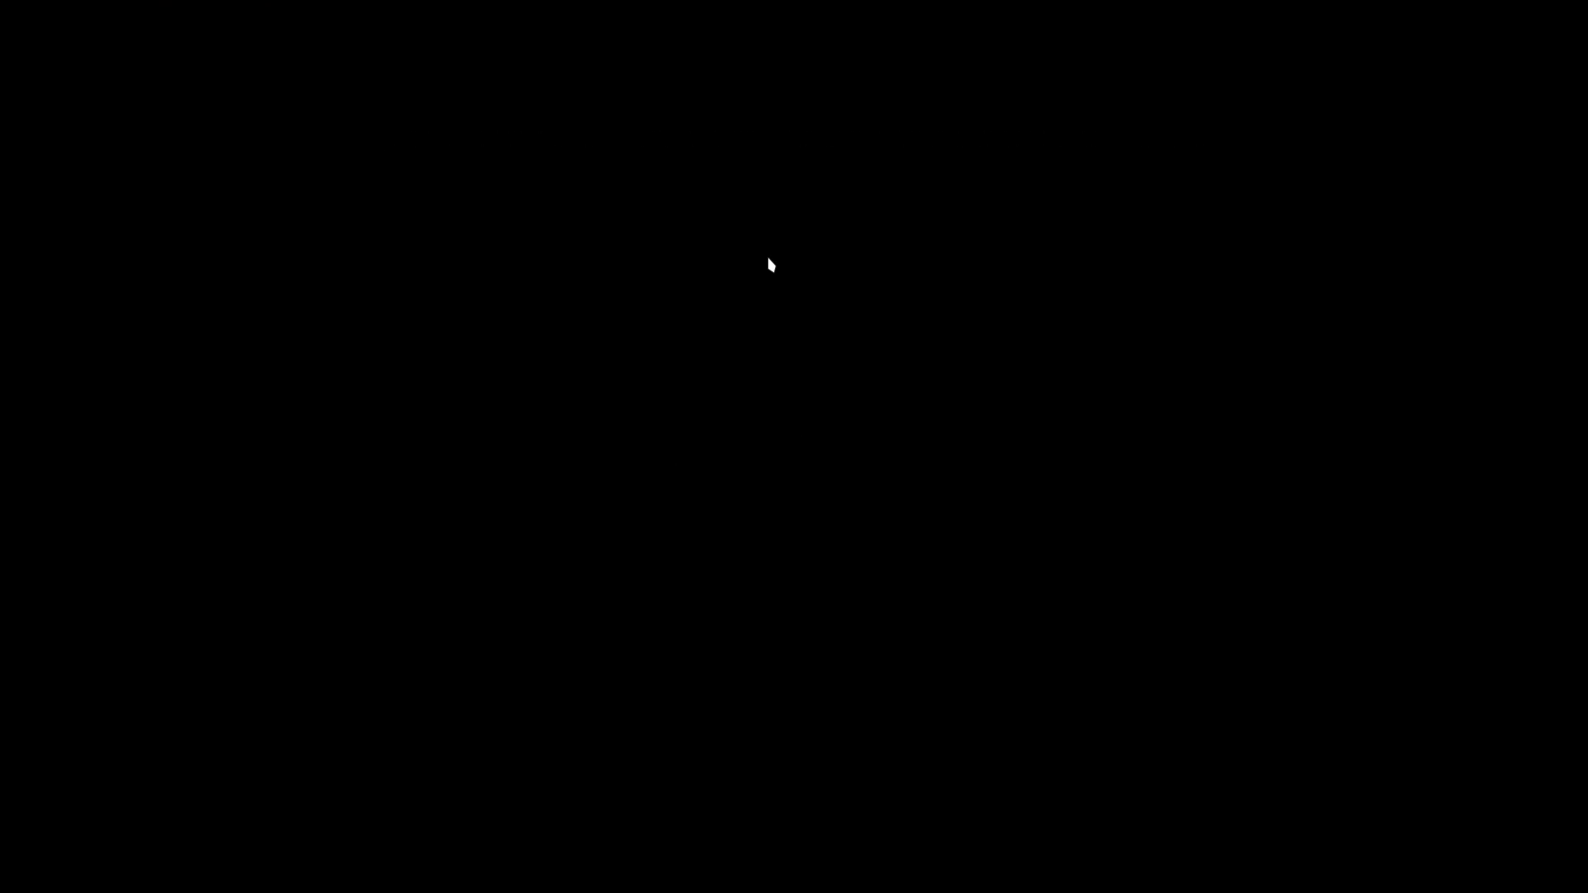
key("Down")
key("Down")
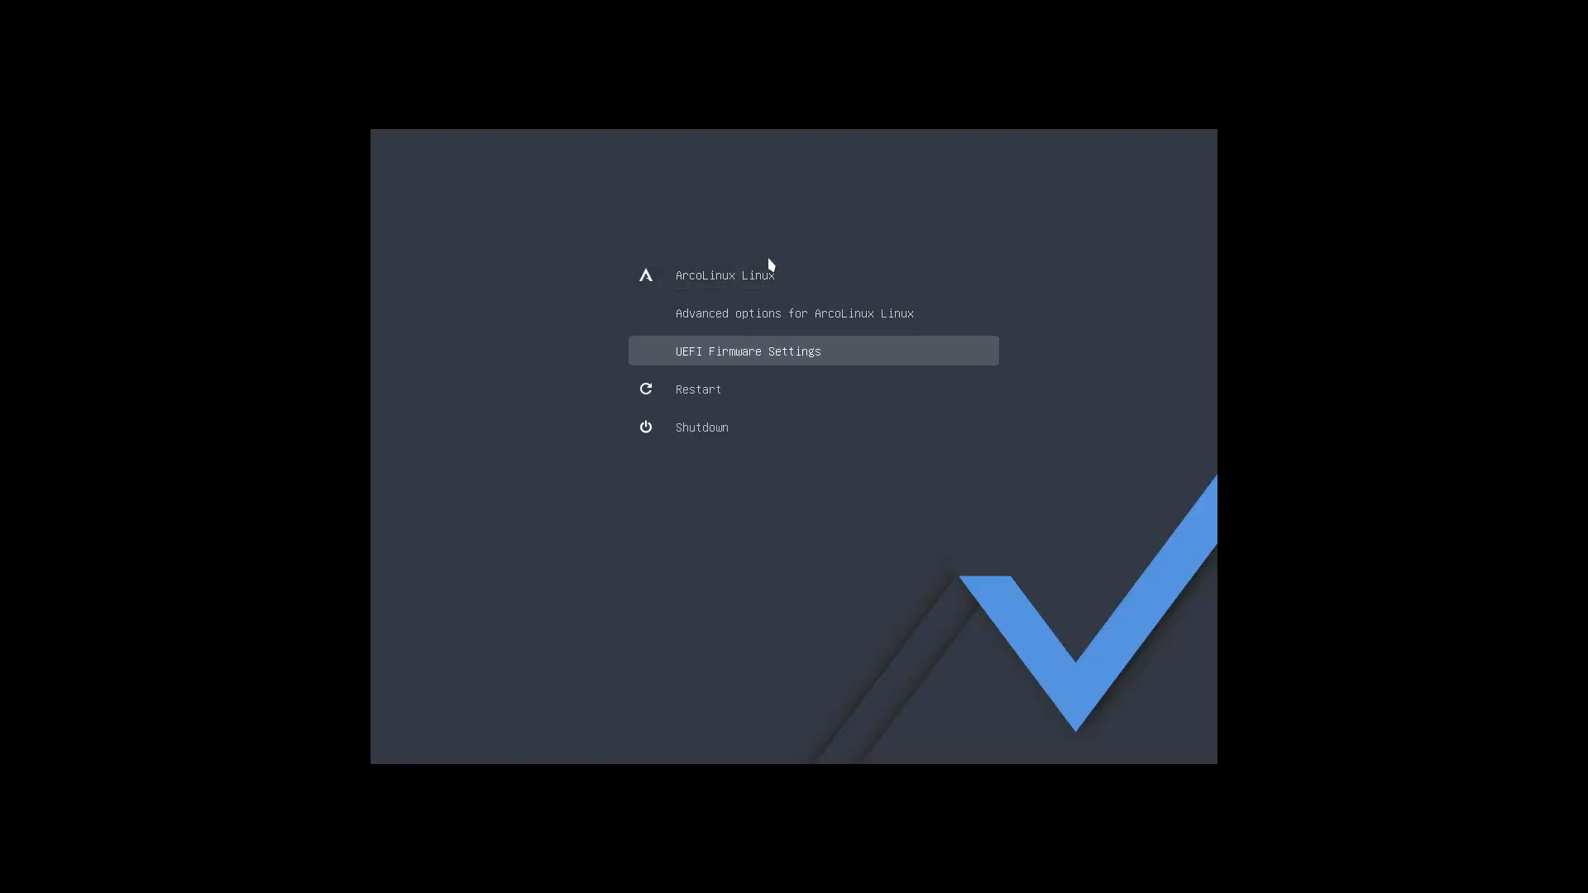
key("Return")
Bring up the ArcoLinuxD install medium's boot menu through the firmware's Boot Manager
key("Down")
key("Down")
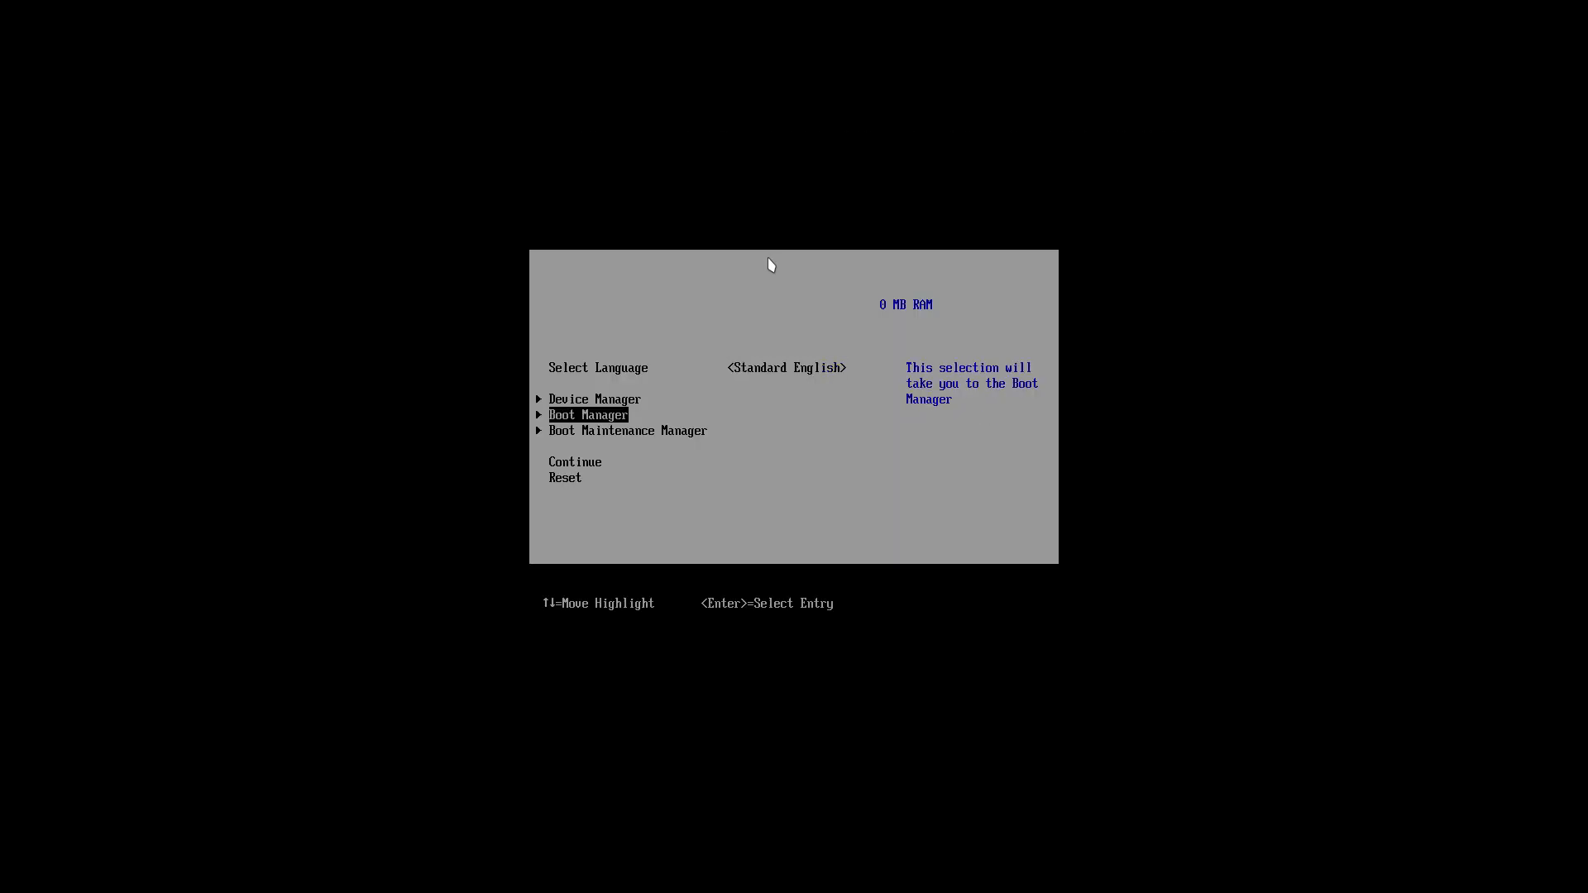
key("Return")
key("Down")
key("Return")
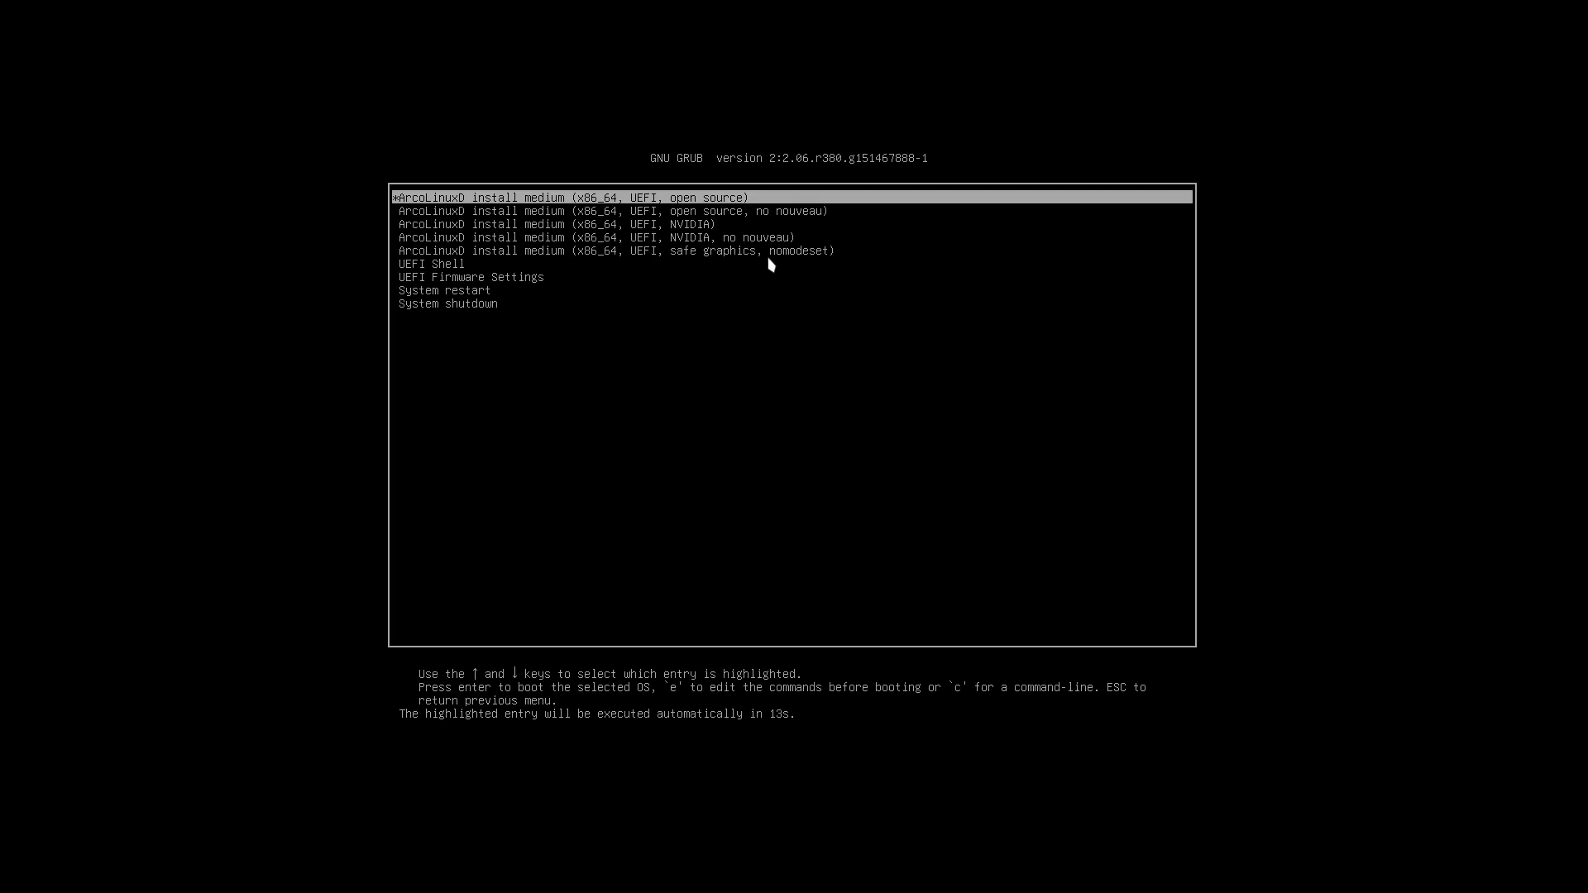
Look through the open source, NVIDIA and no nouveau entries of the install medium's boot menu
key("Down")
key("Down")
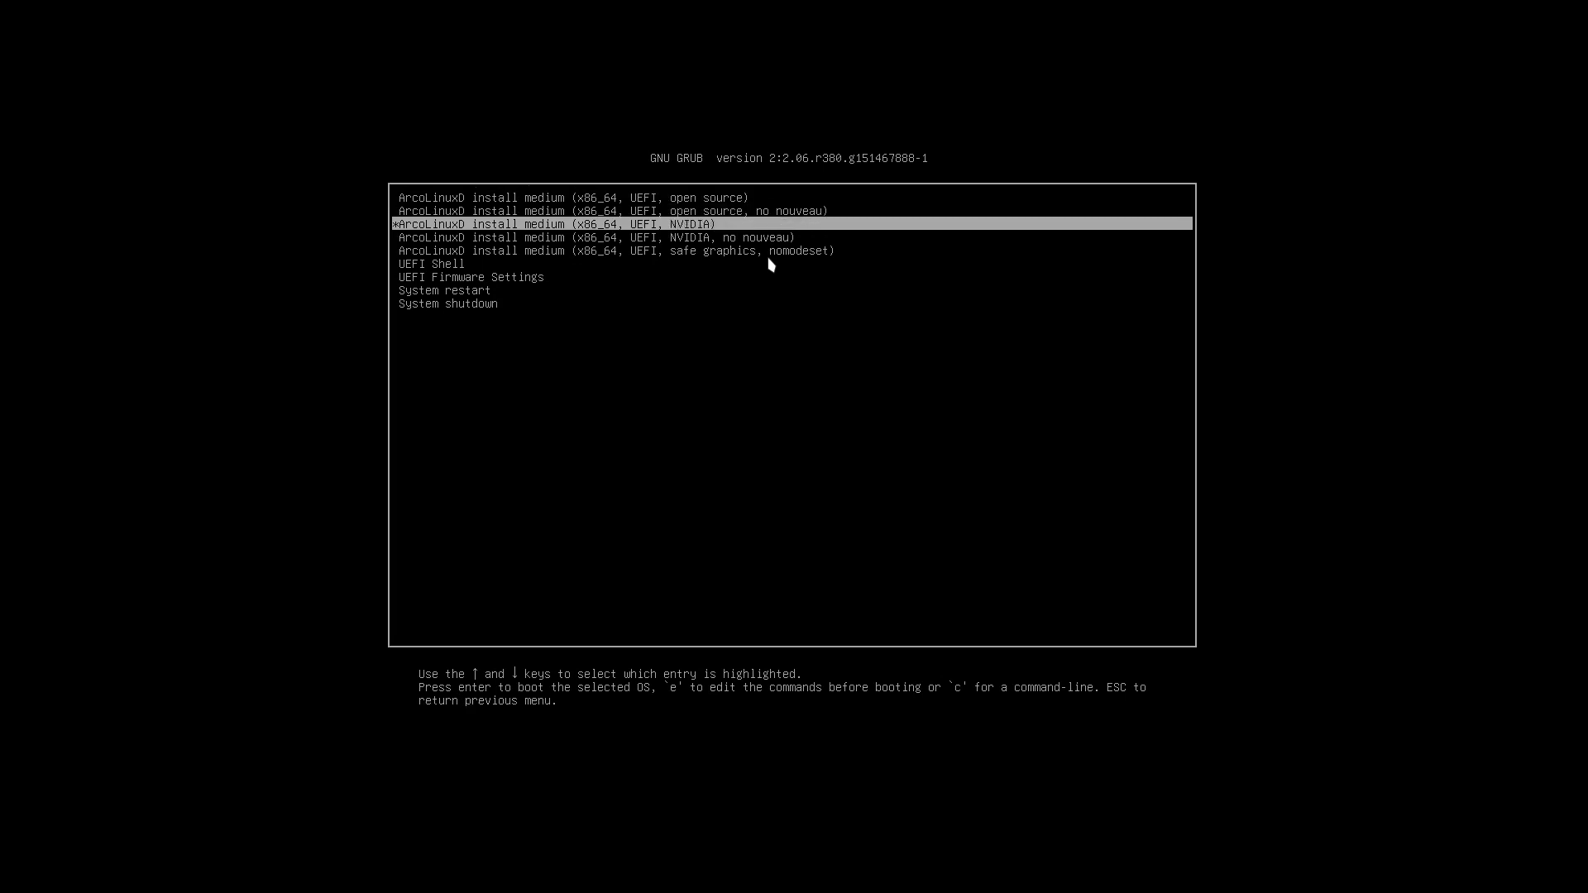
key("Down")
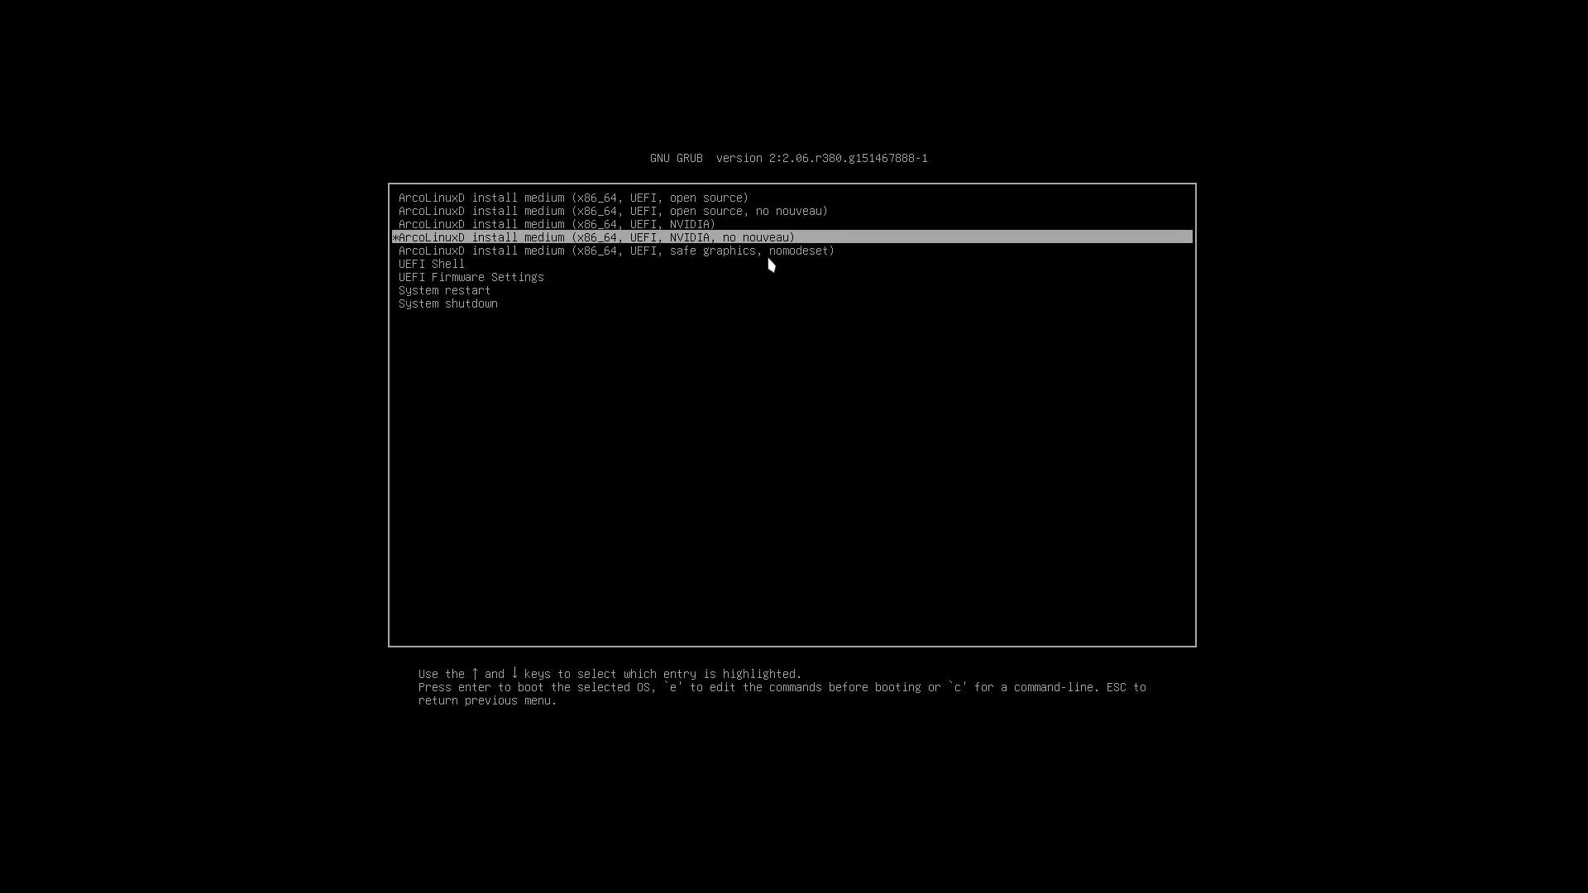
key("Up")
key("Up")
key("Up")
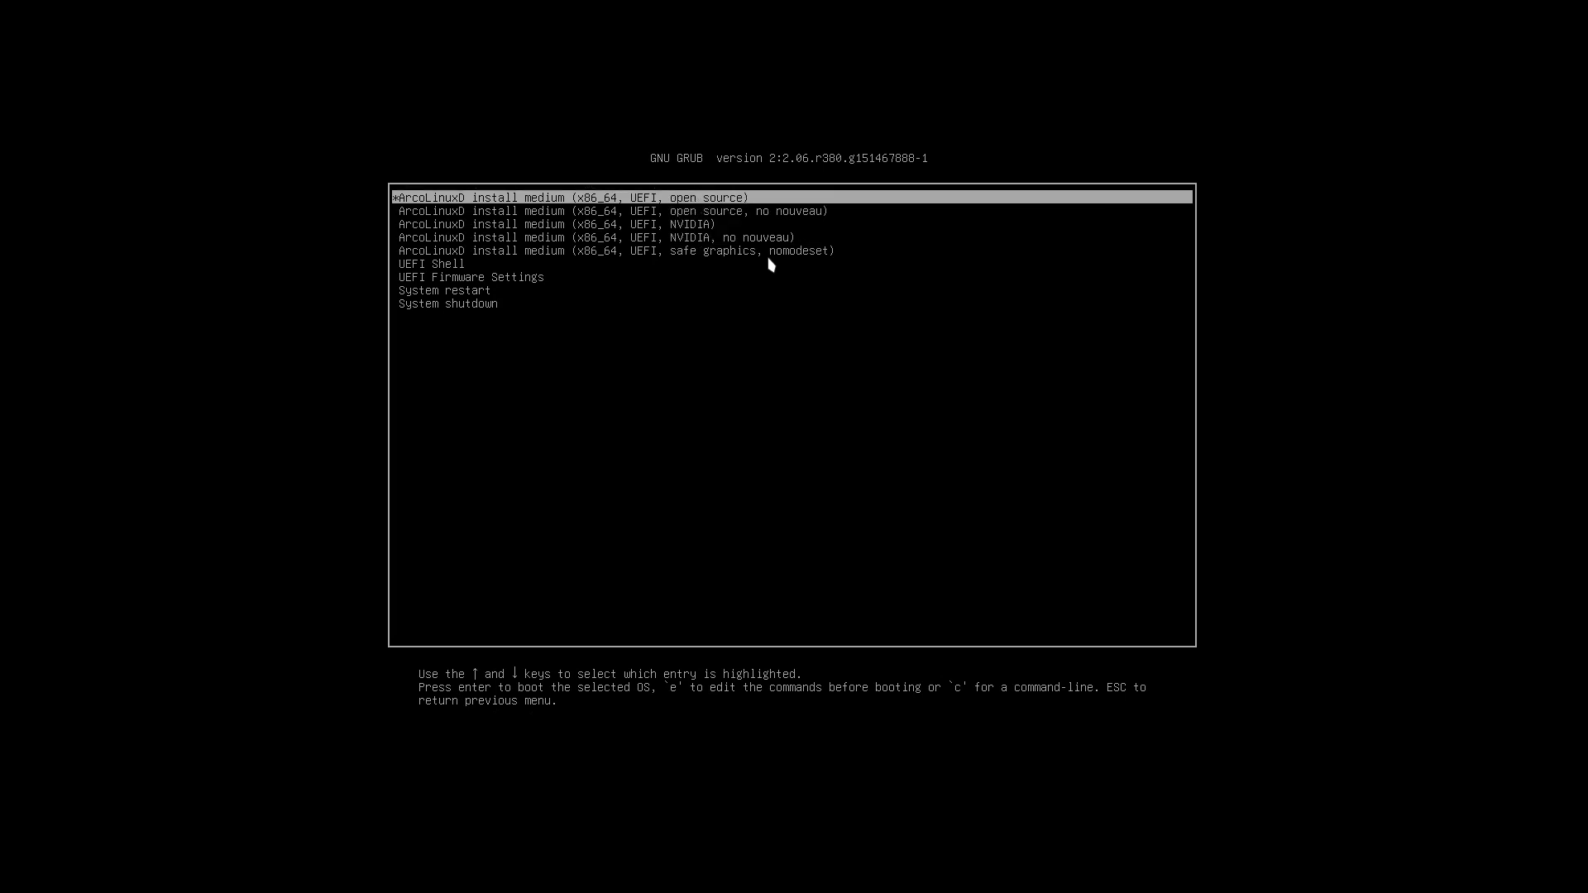
key("Down")
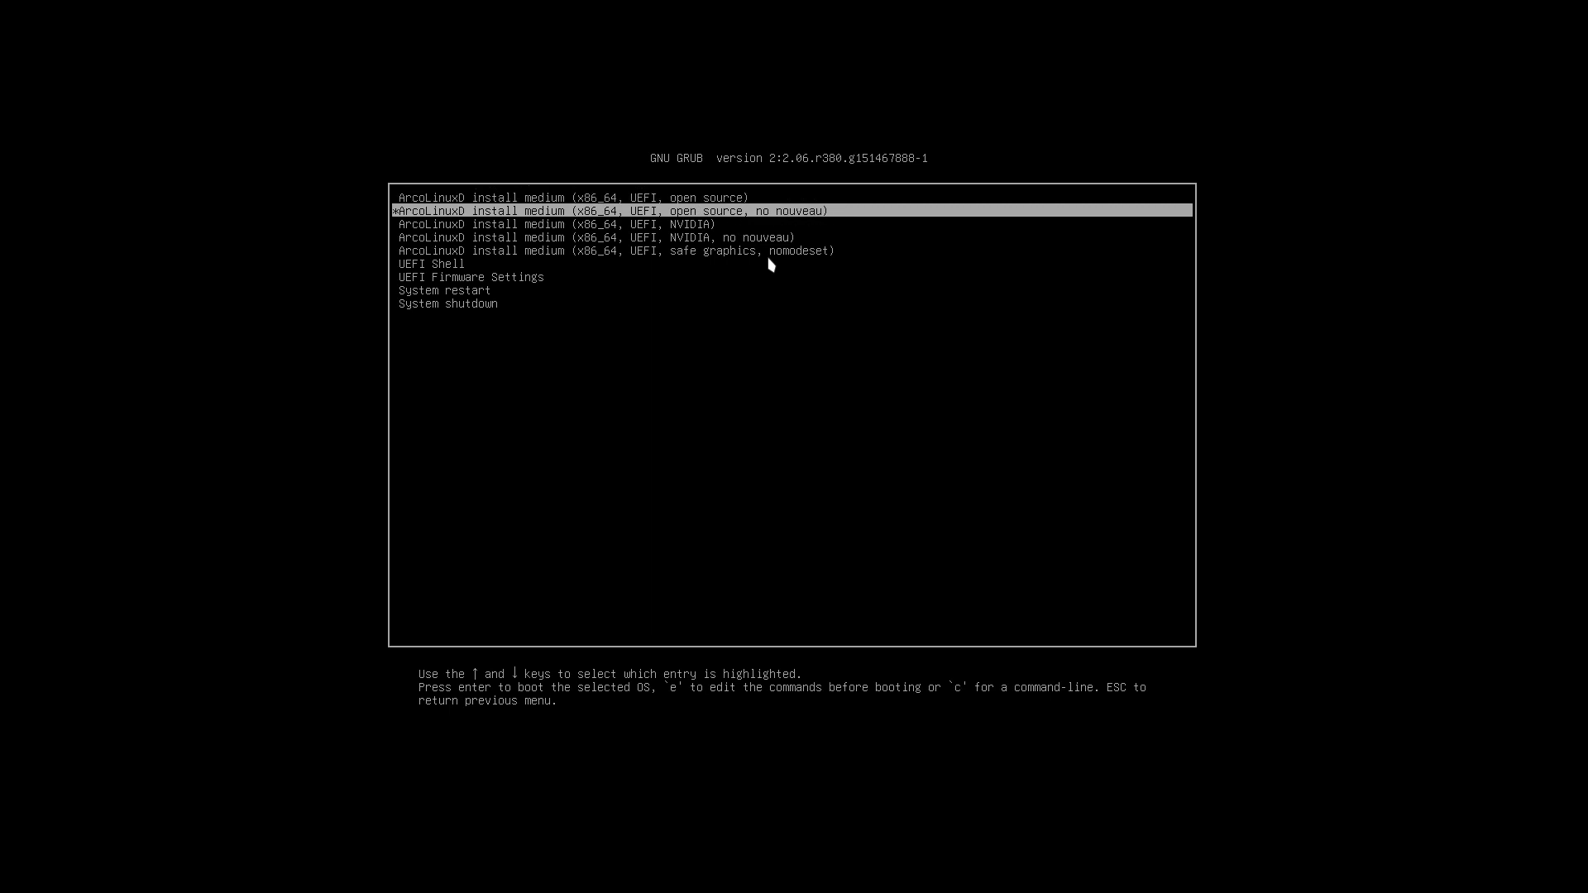
key("Down")
key("Down")
key("Down")
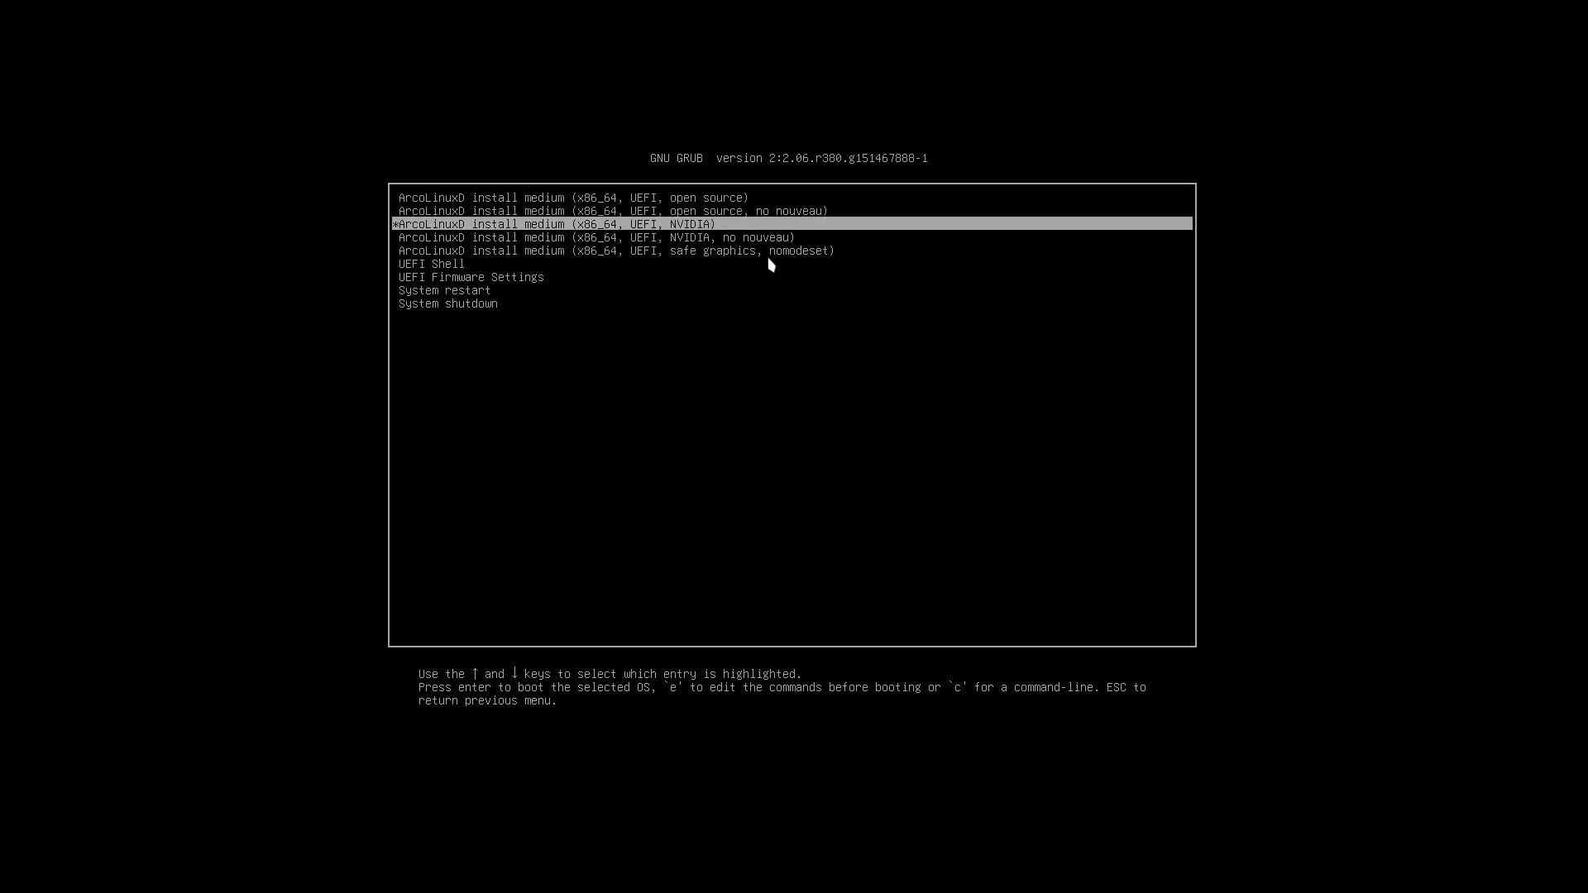
Boot the live system with an open source ArcoLinuxD install medium entry
key("Up")
key("Up")
key("Up")
key("Up")
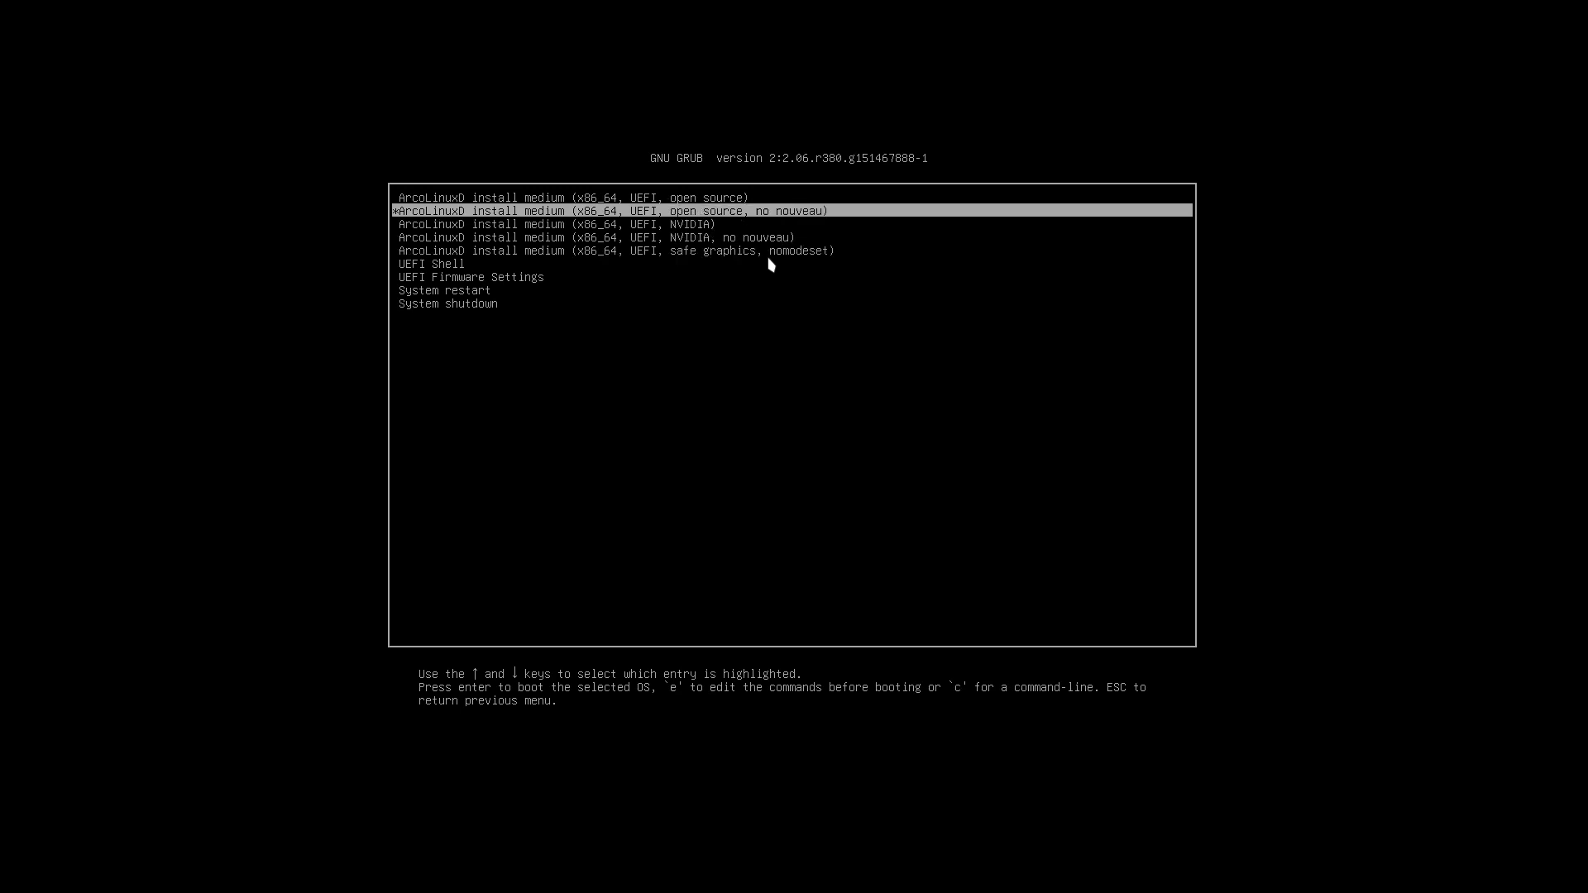
key("Return")
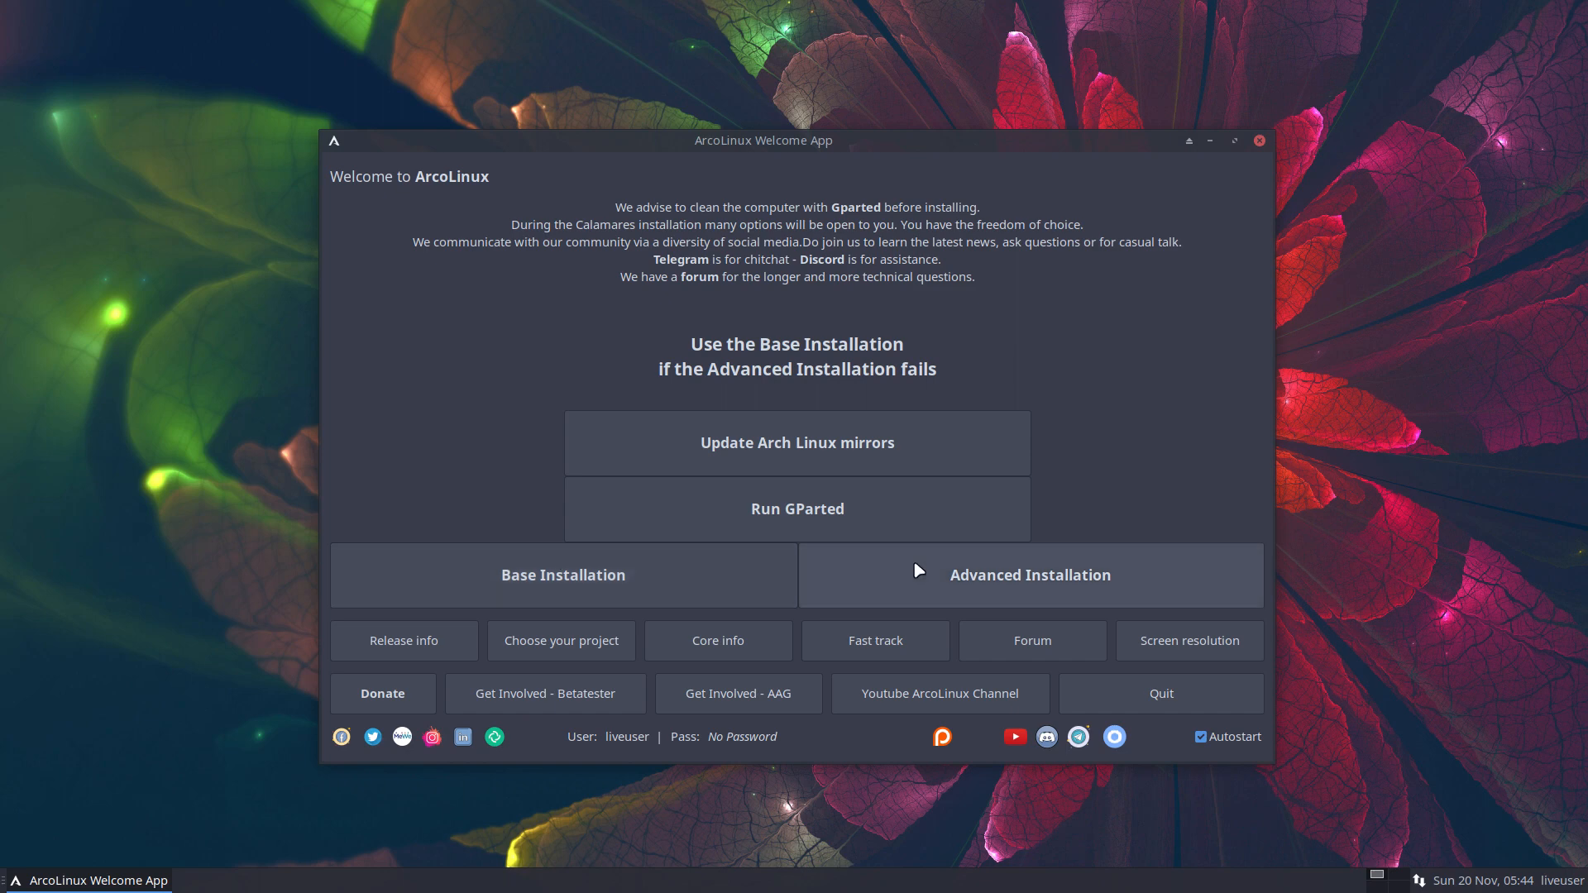
Start the Advanced Installation in American English and advance to the Services page without selecting extra kernels or drivers
left_click(984, 573)
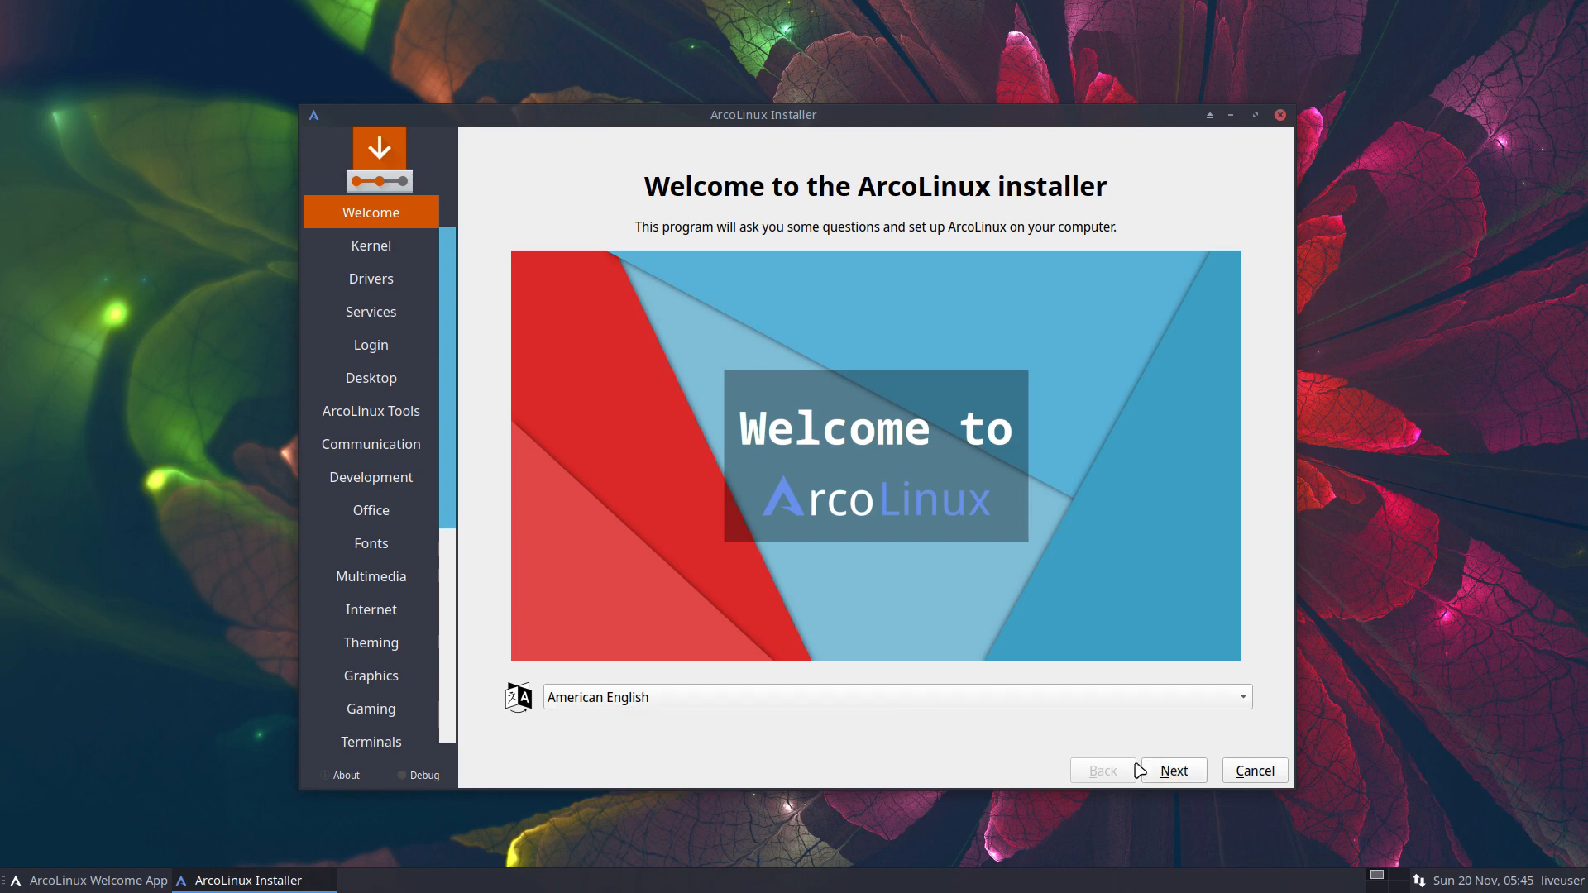
left_click(1190, 778)
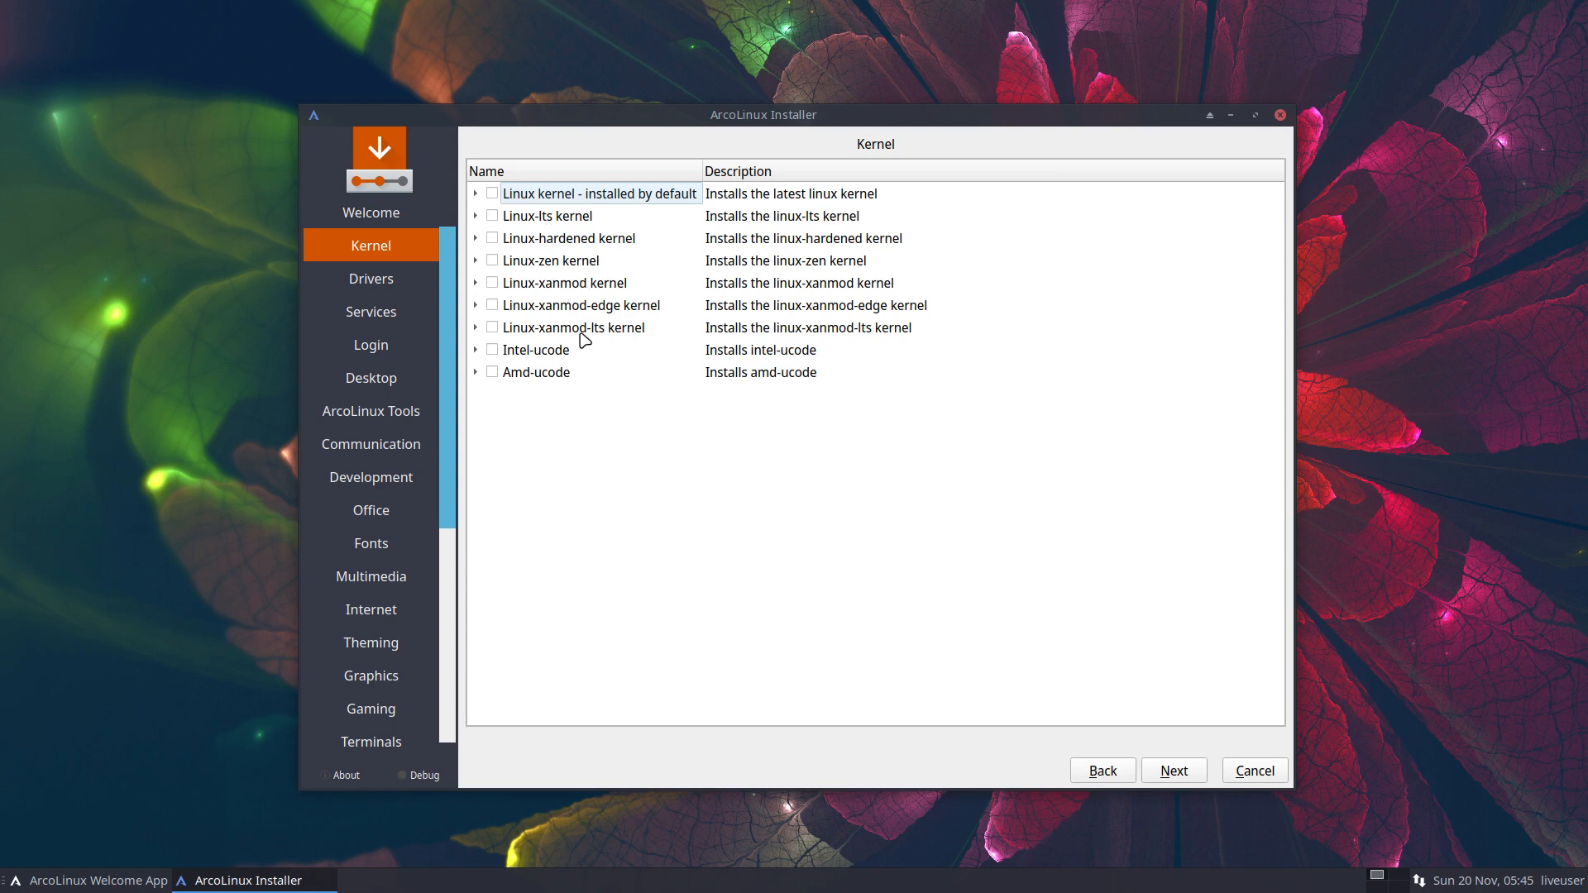
left_click(1176, 777)
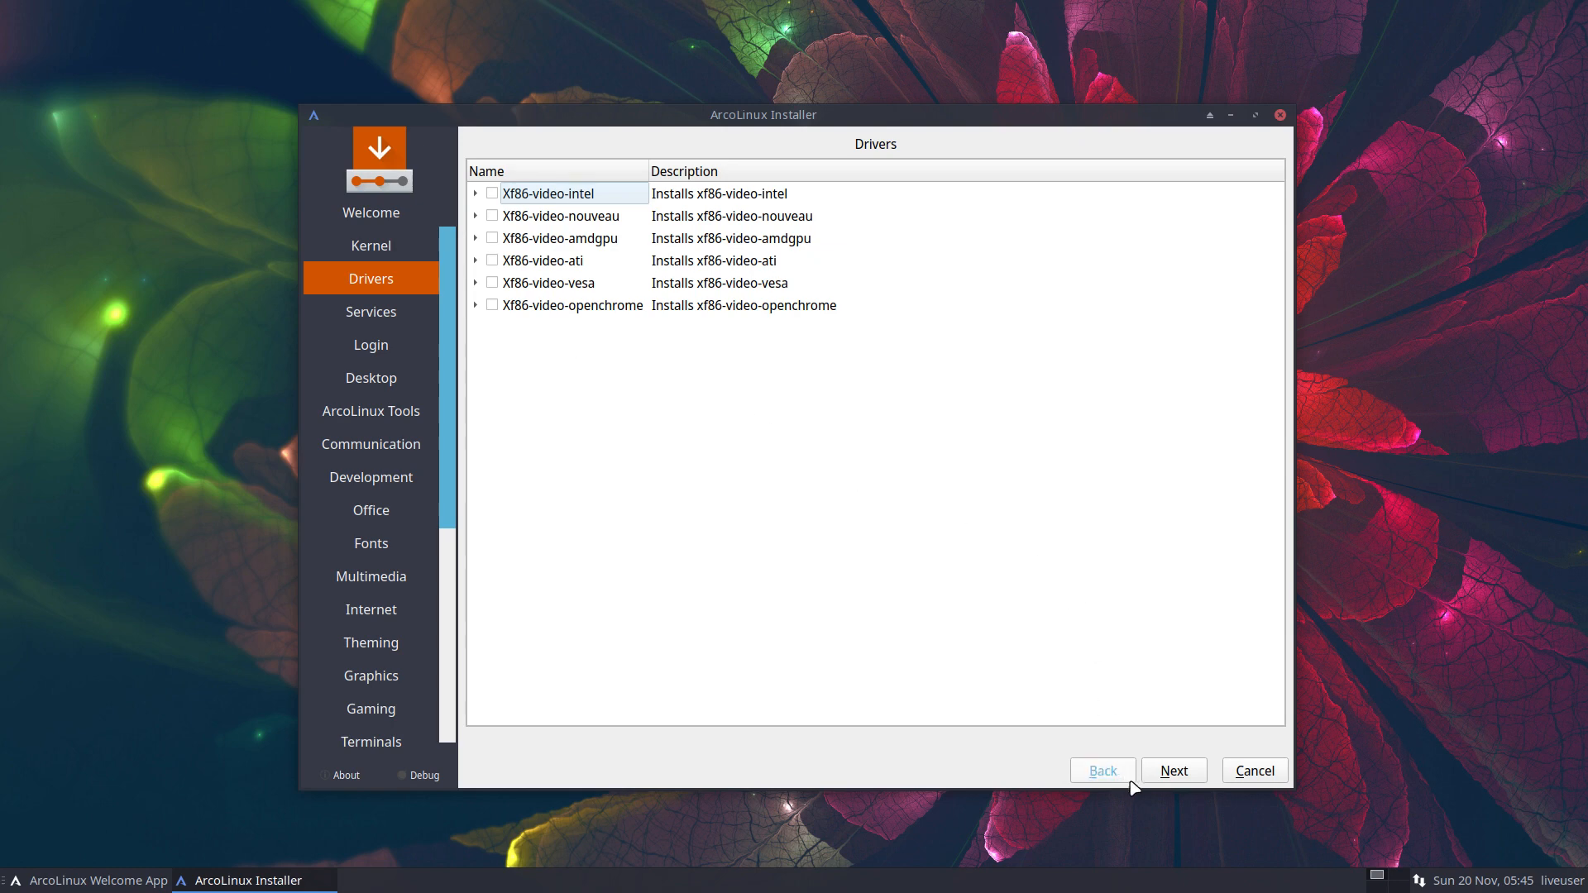
left_click(1187, 779)
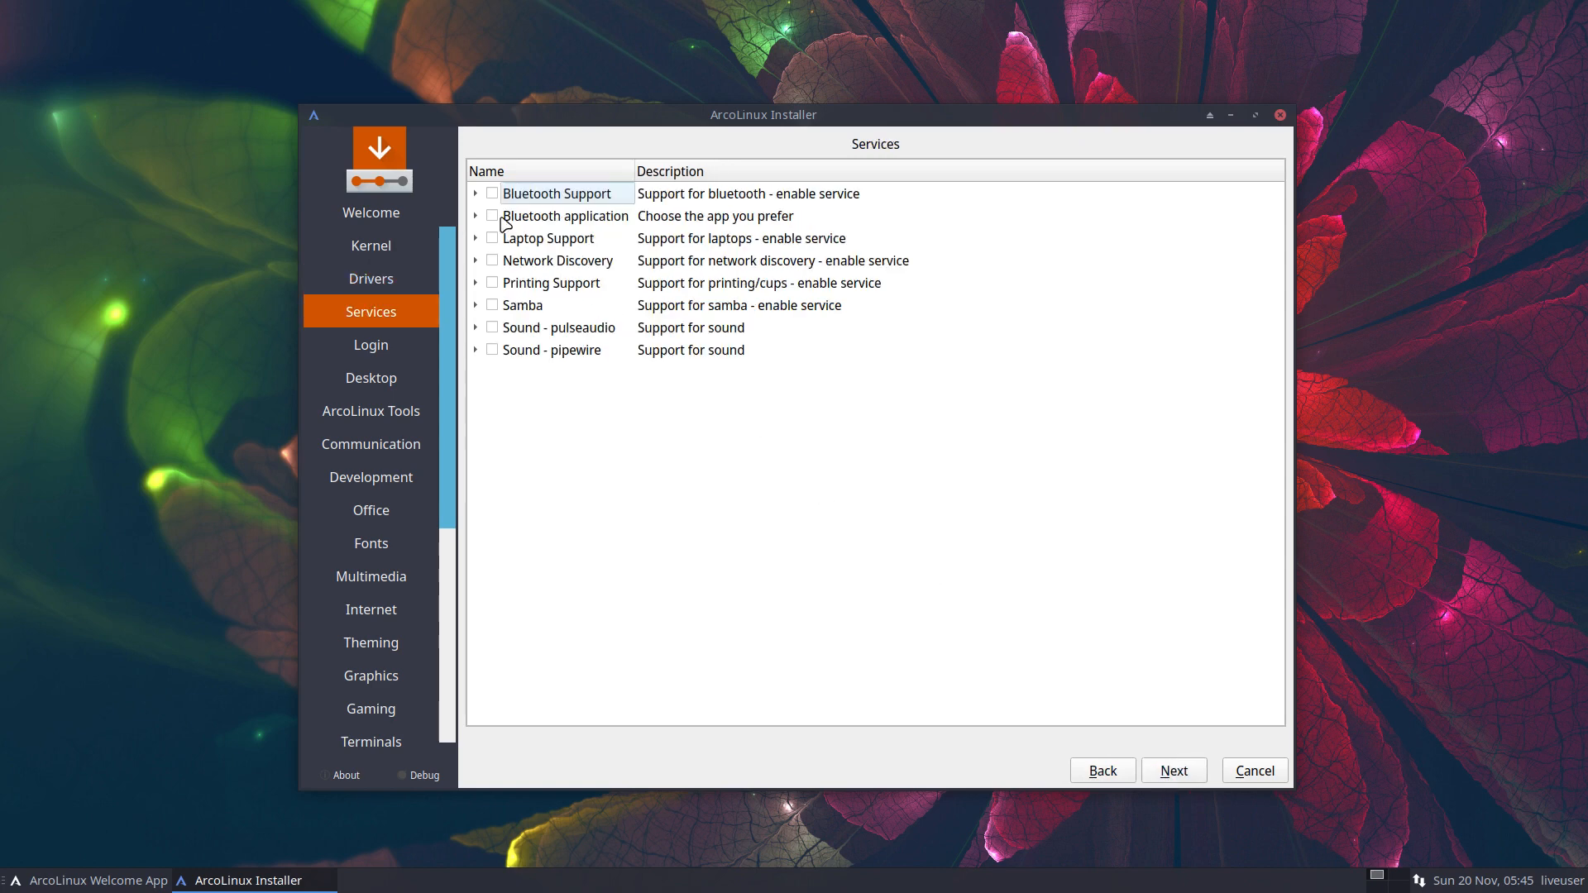
Examine the packages under the Bluetooth, laptop and network discovery services, and look at the pulseaudio and pipewire sound options
left_click(476, 195)
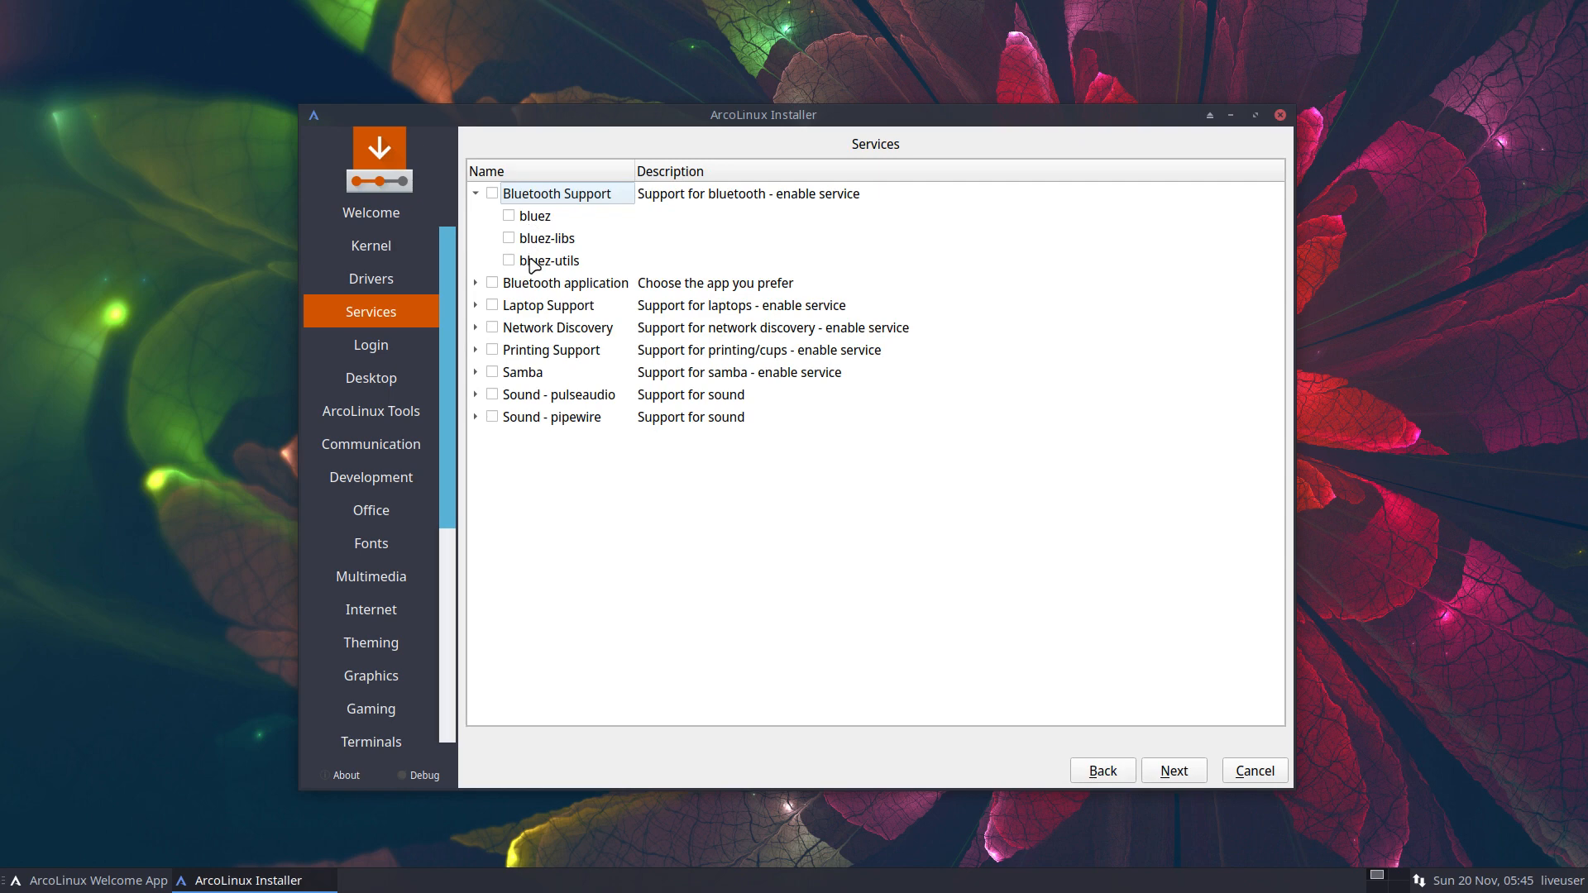
left_click(477, 283)
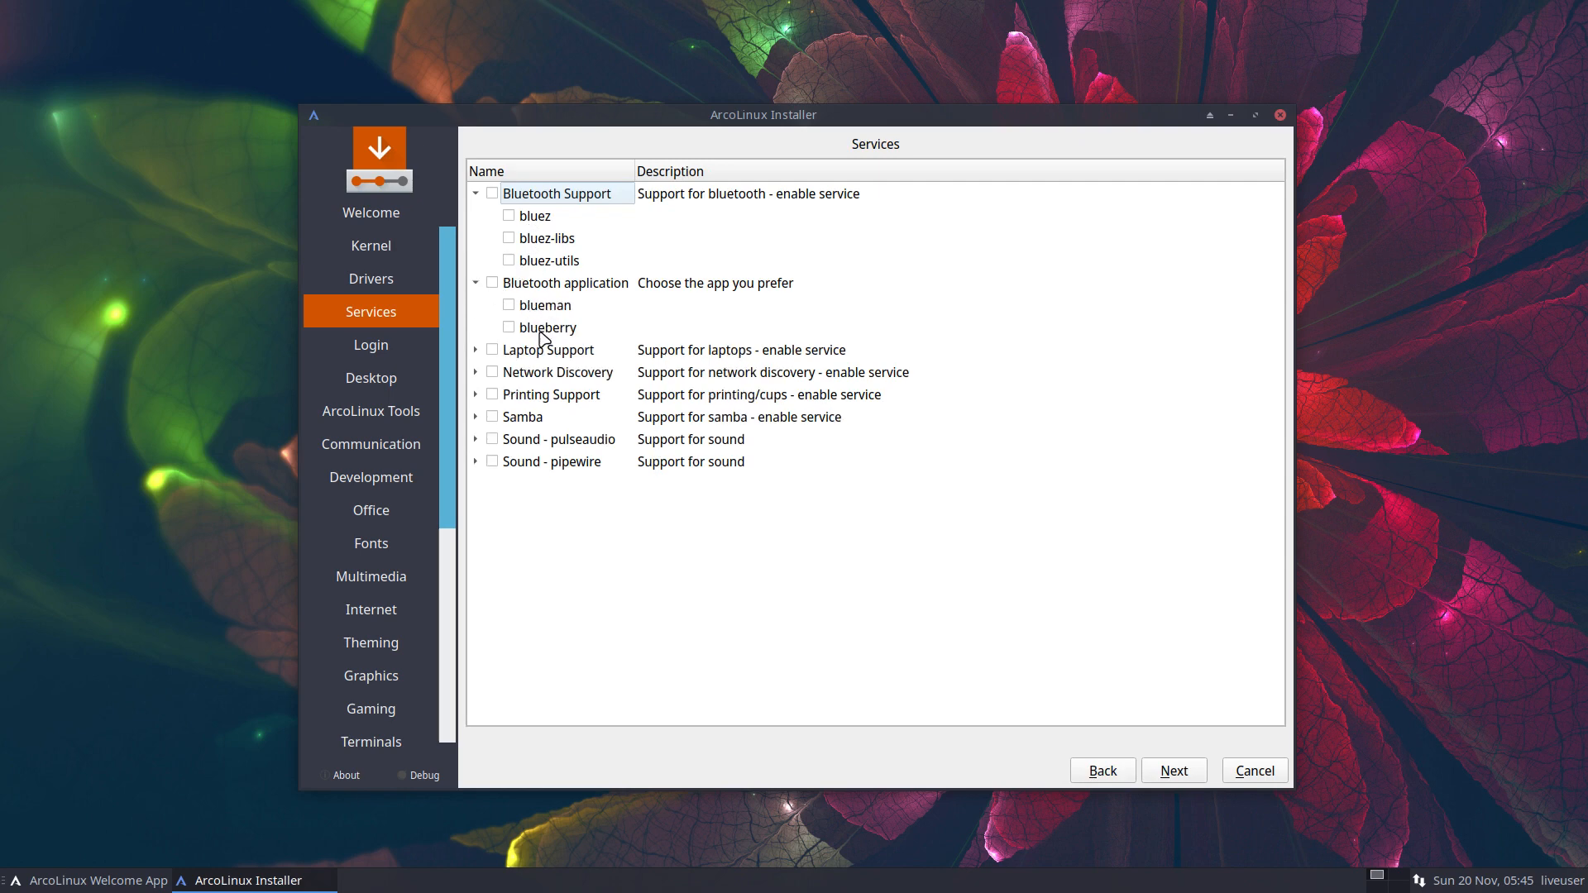
left_click(476, 350)
left_click(476, 417)
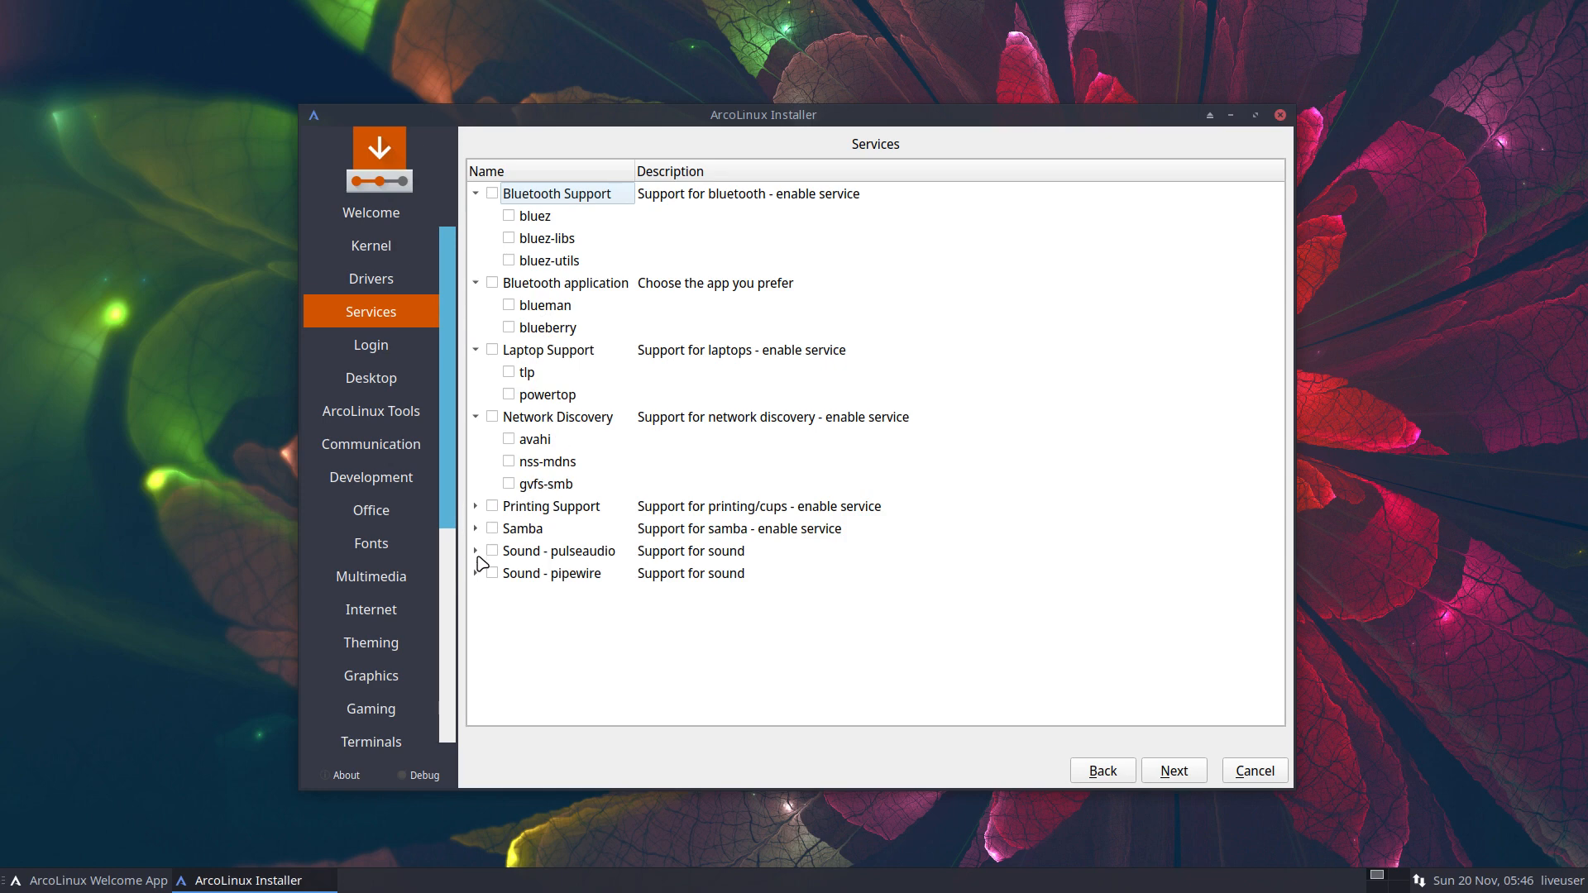
left_click(560, 558)
left_click(550, 582)
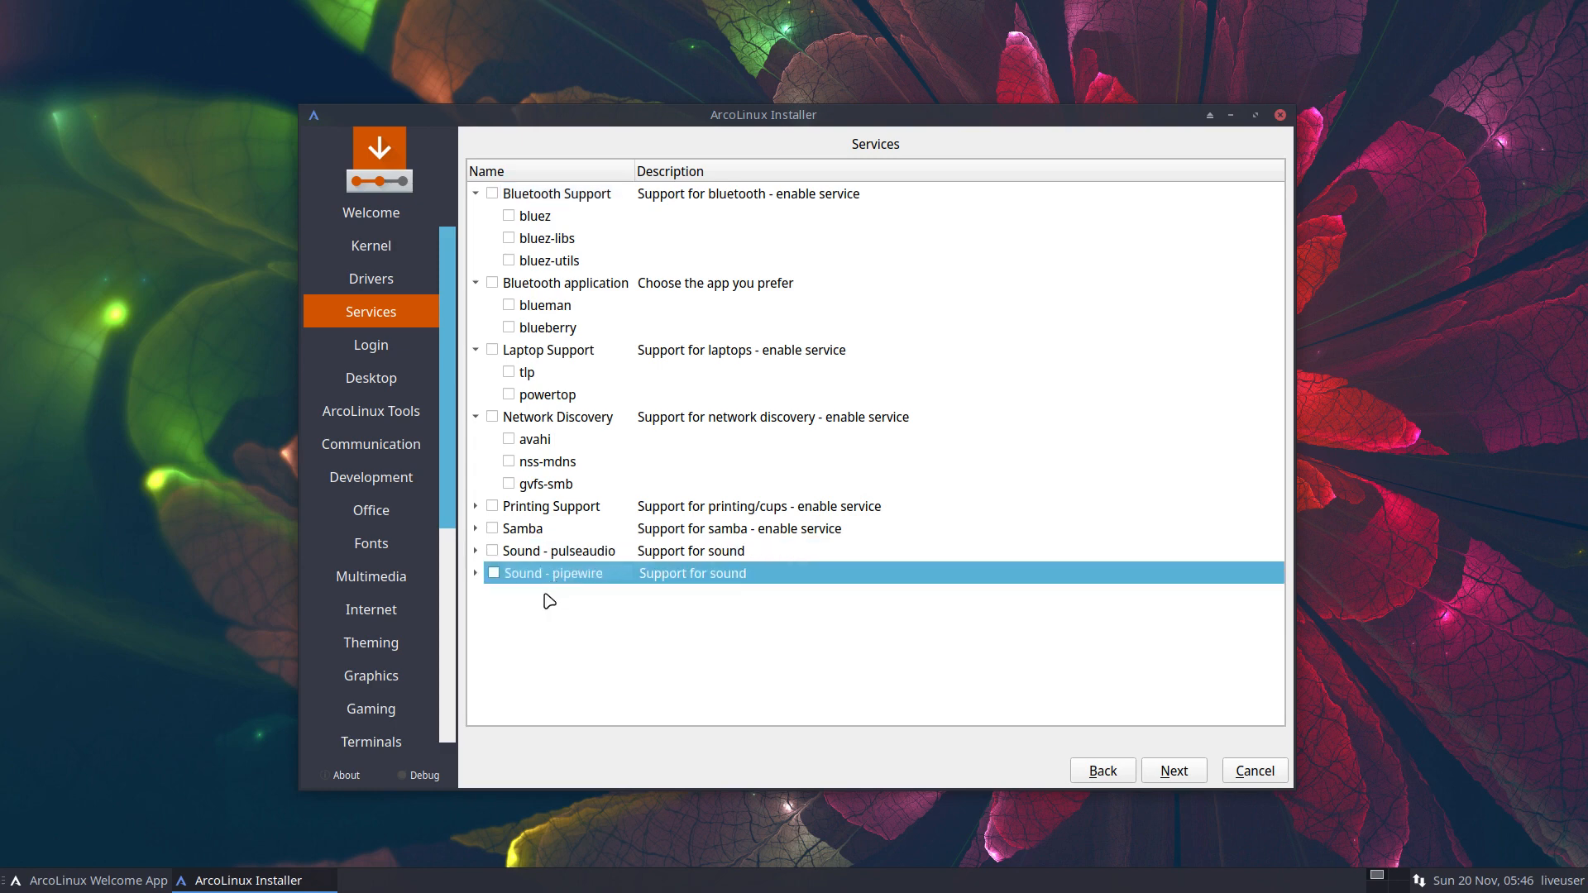
left_click(541, 554)
left_click(548, 577)
Select Sound - pulseaudio on the Services page and continue to the Login page
left_click(1193, 777)
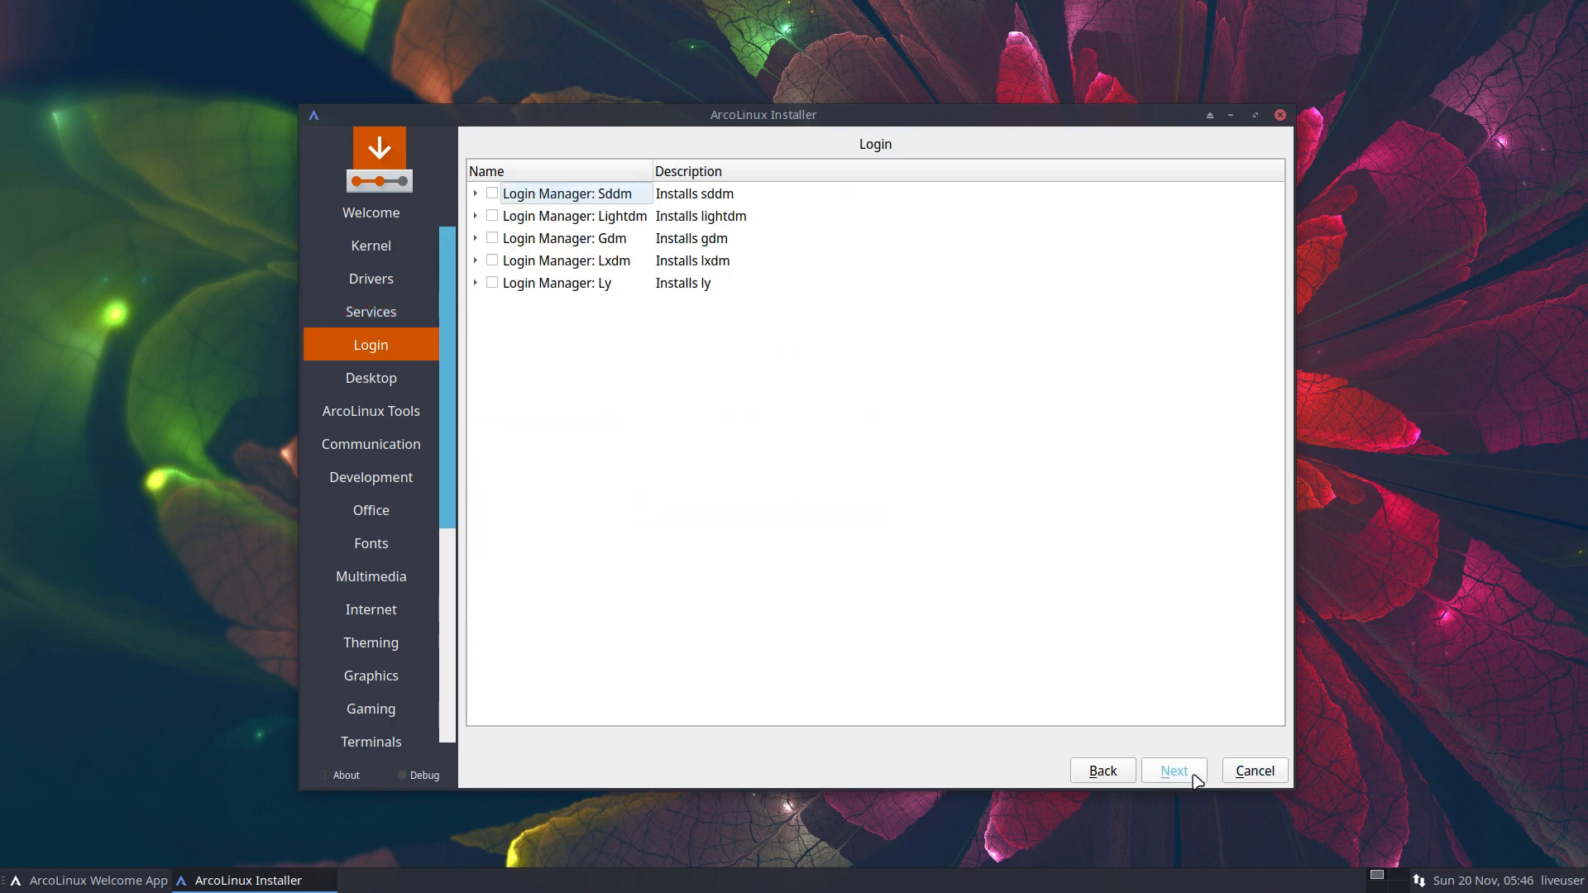
left_click(1105, 772)
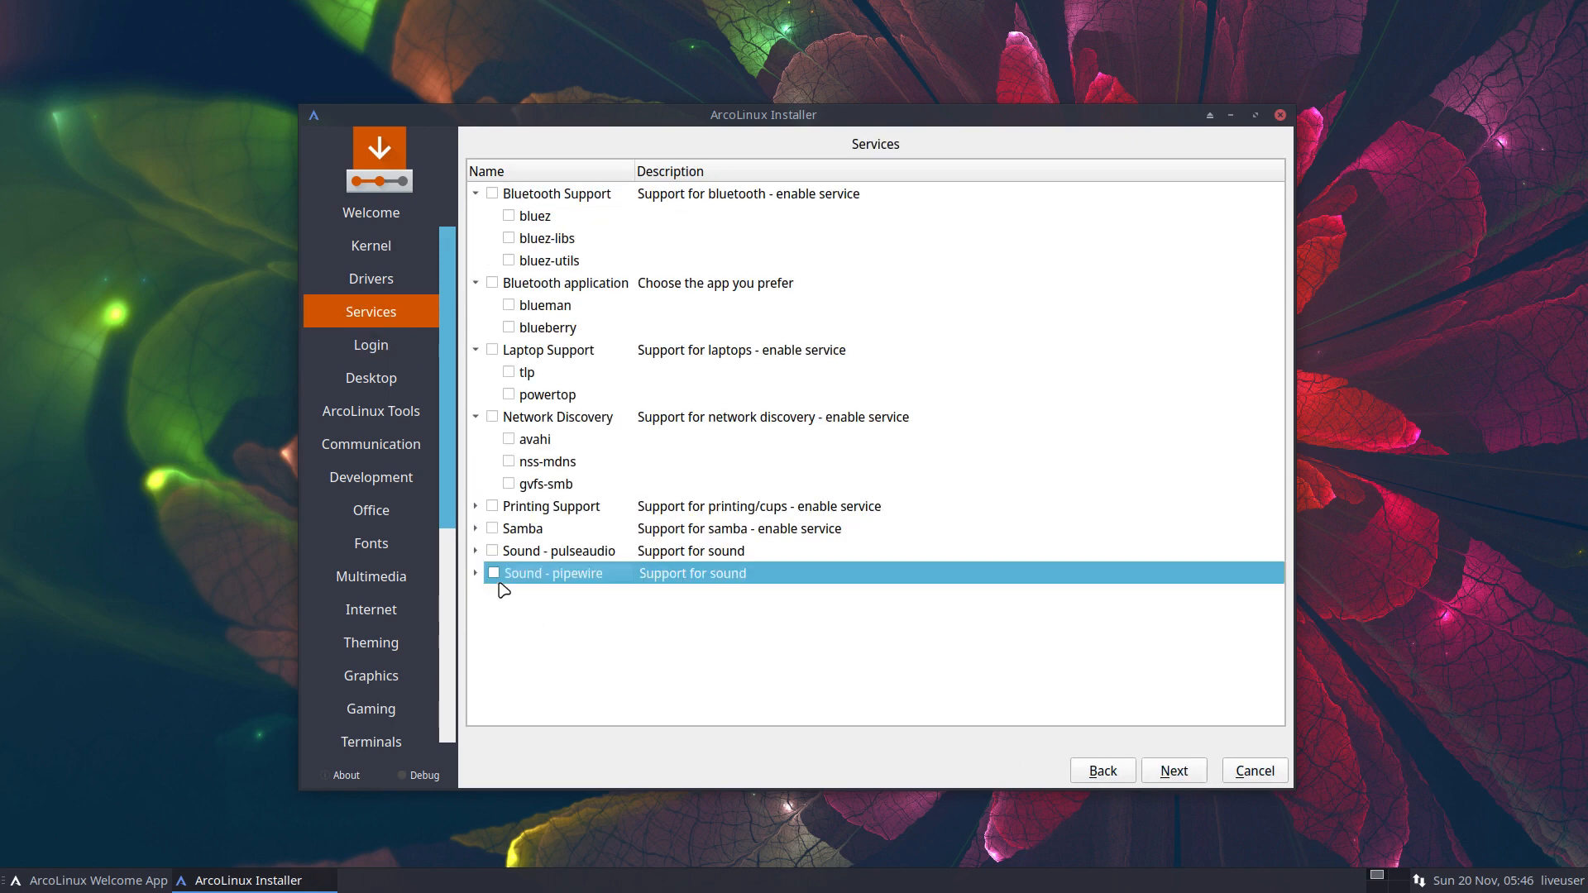
left_click(493, 552)
left_click(1173, 771)
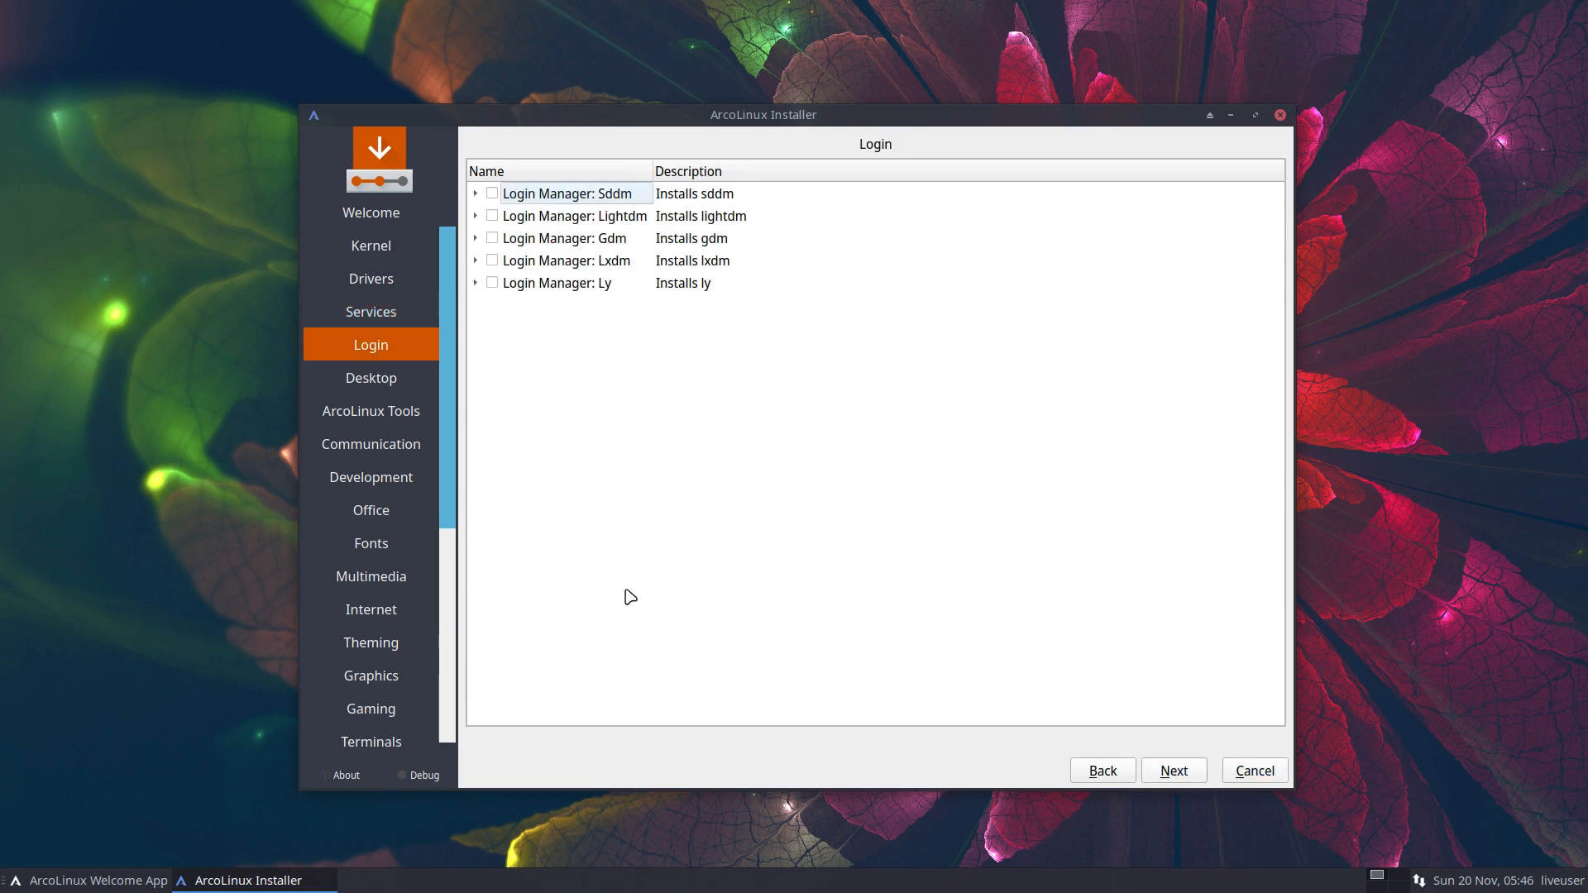
Select the sddm and arcolinux-sddm-simplicity-git packages under the Sddm login manager and continue to the Desktop page
left_click(475, 194)
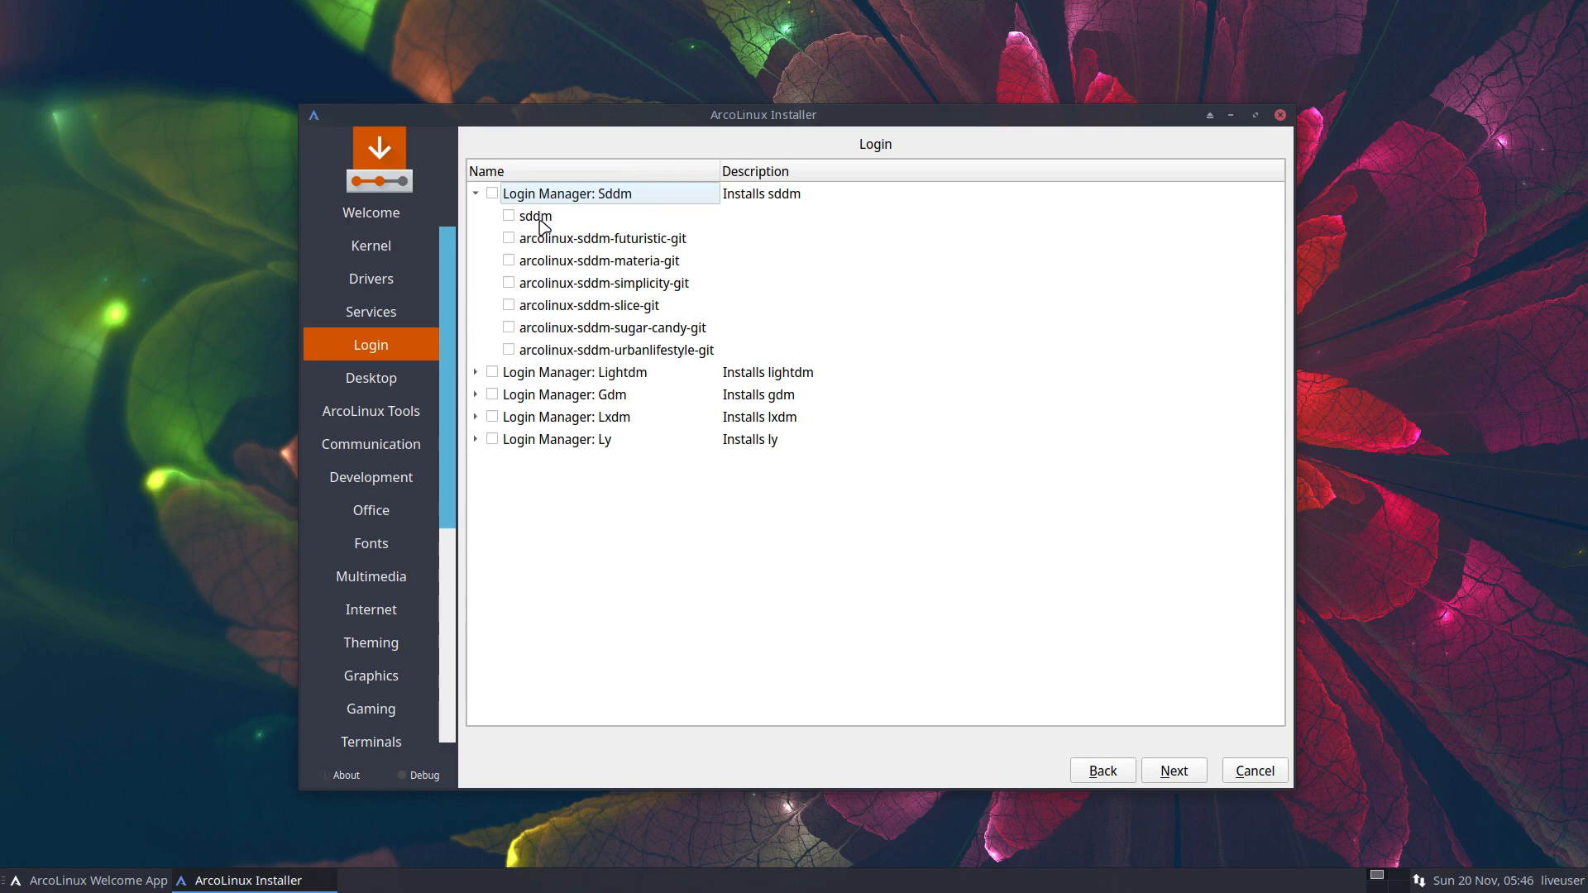
left_click(508, 222)
left_click(510, 217)
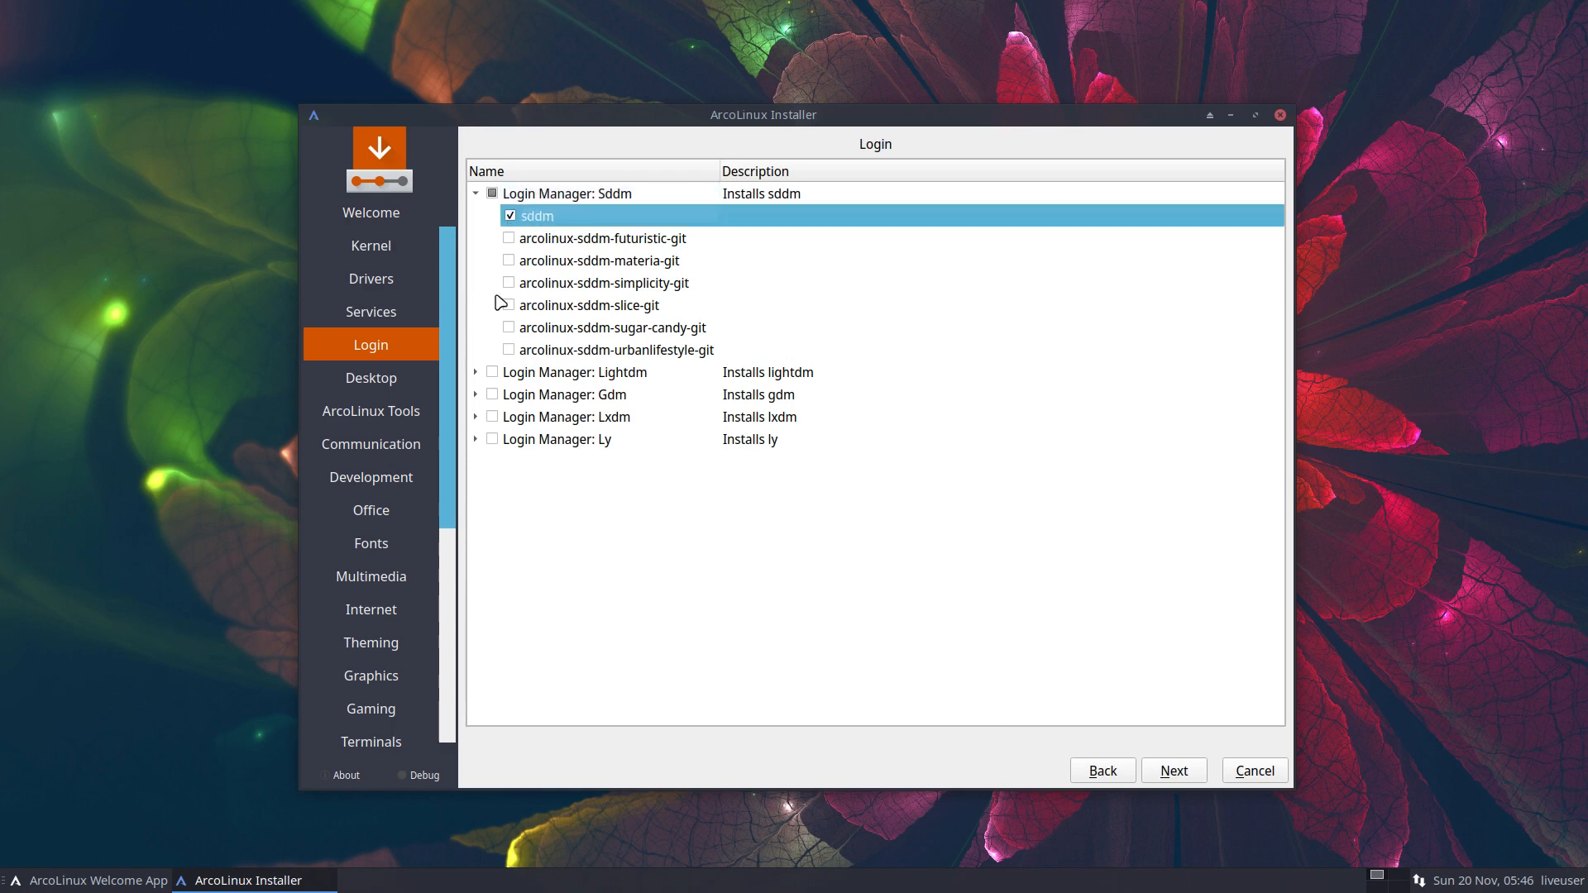
left_click(510, 283)
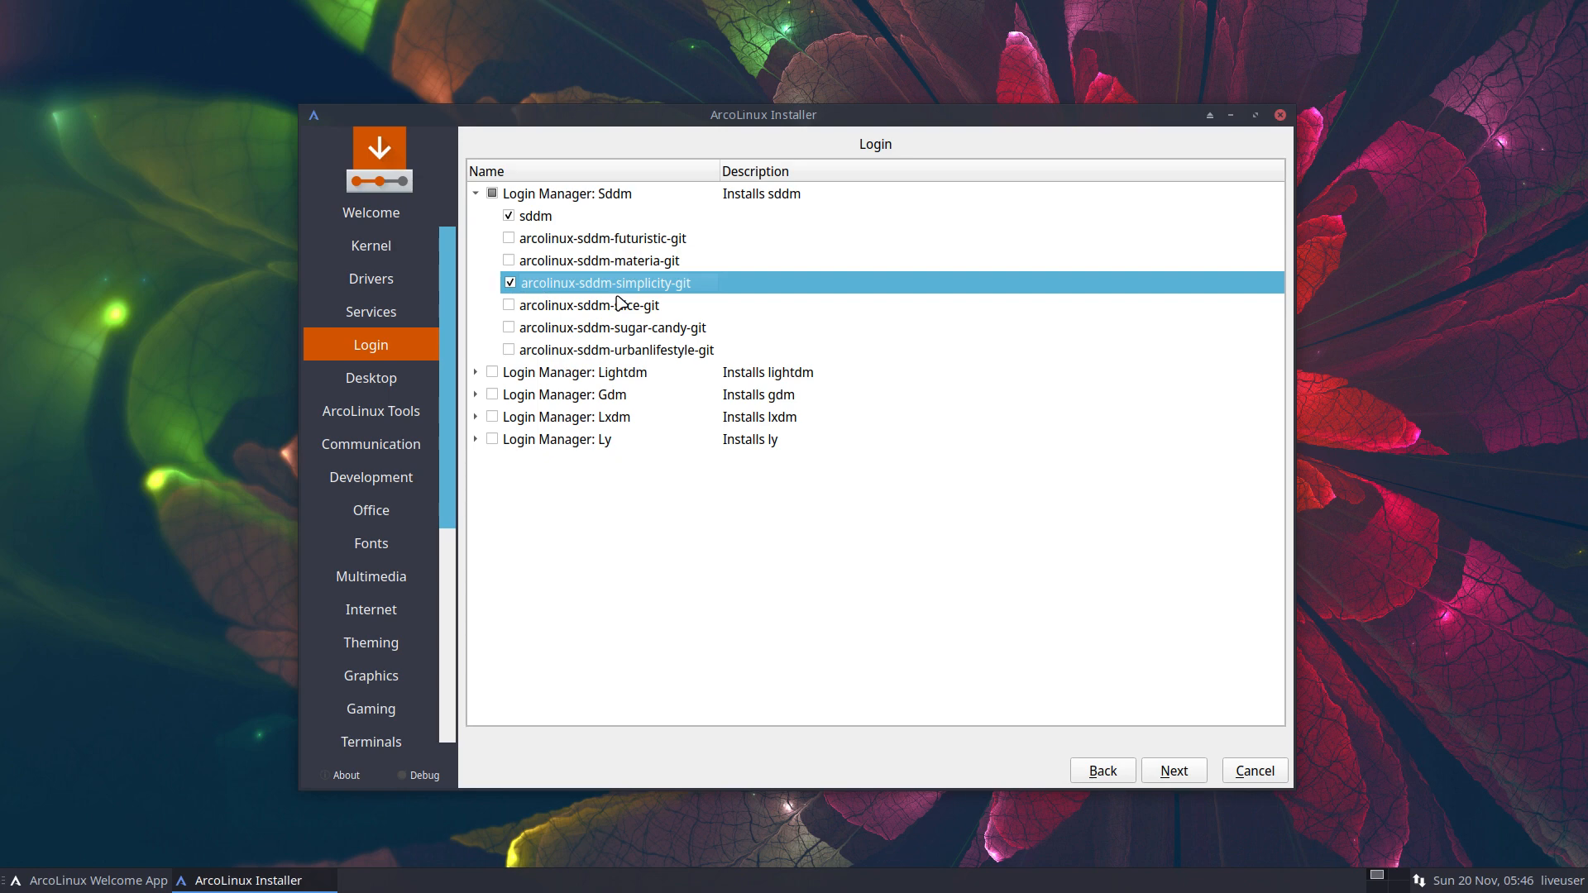
left_click(1171, 775)
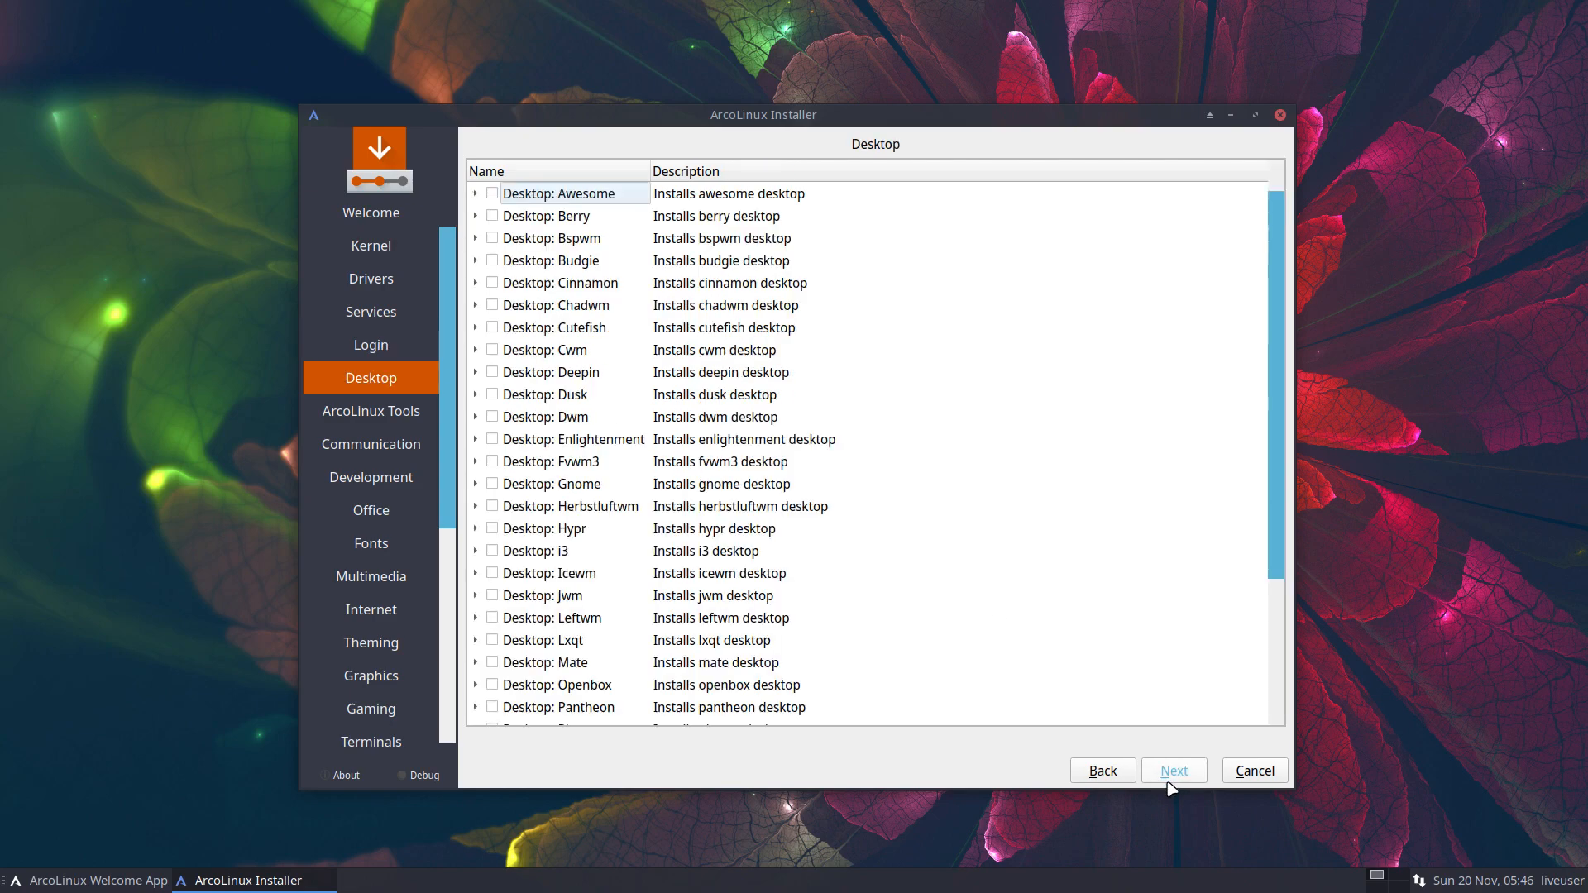
Select the Worm desktop and look through the packages it includes
scroll(984, 620, "down", 3)
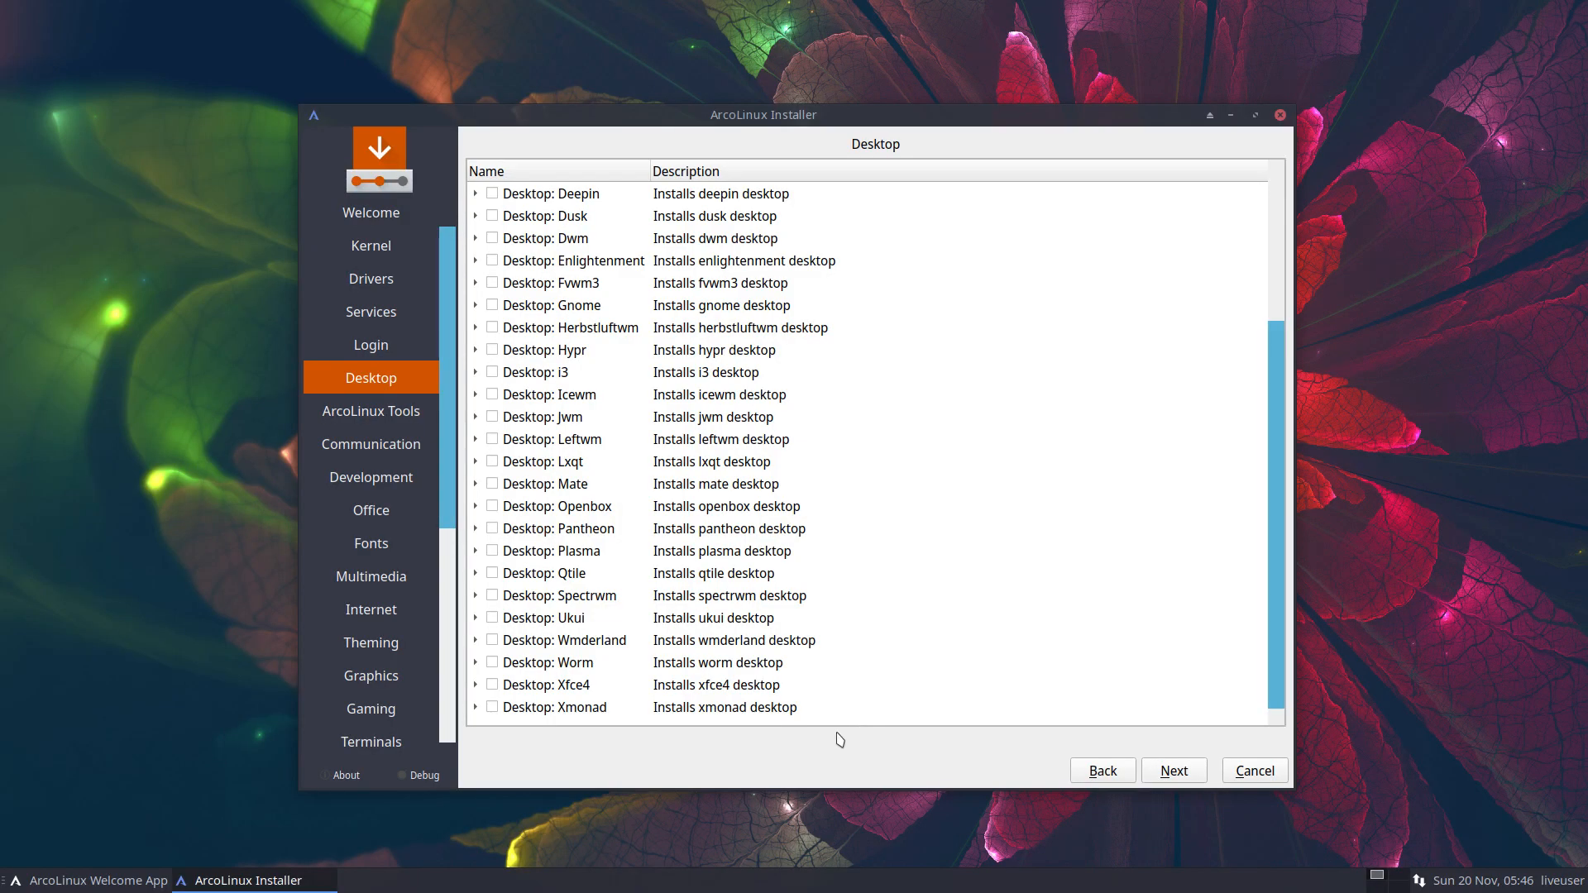
left_click(493, 662)
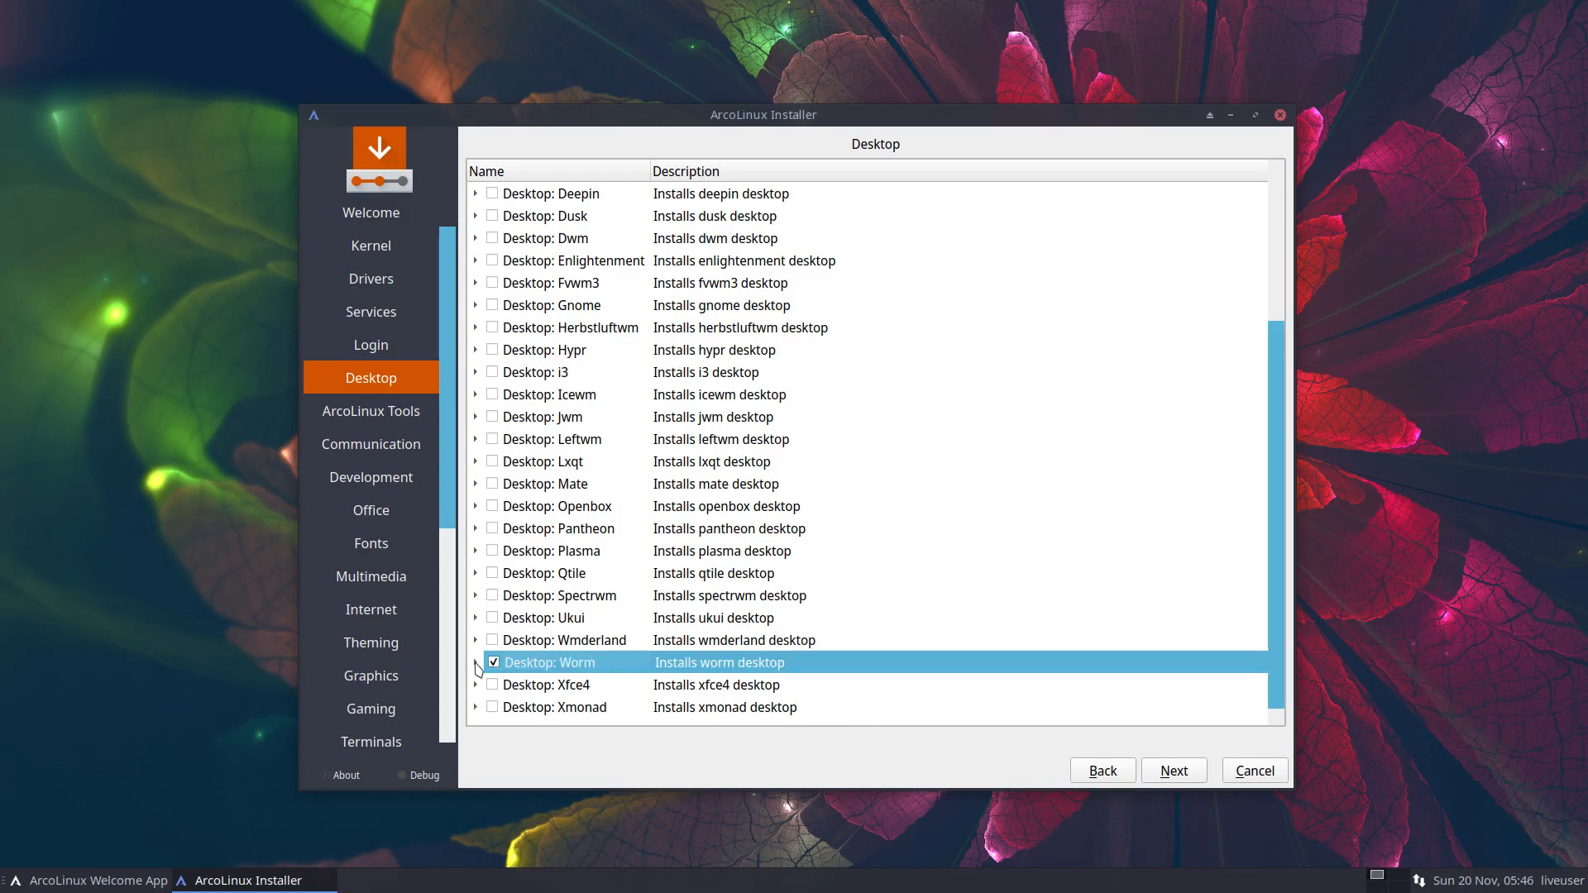
scroll(626, 479, "down", 7)
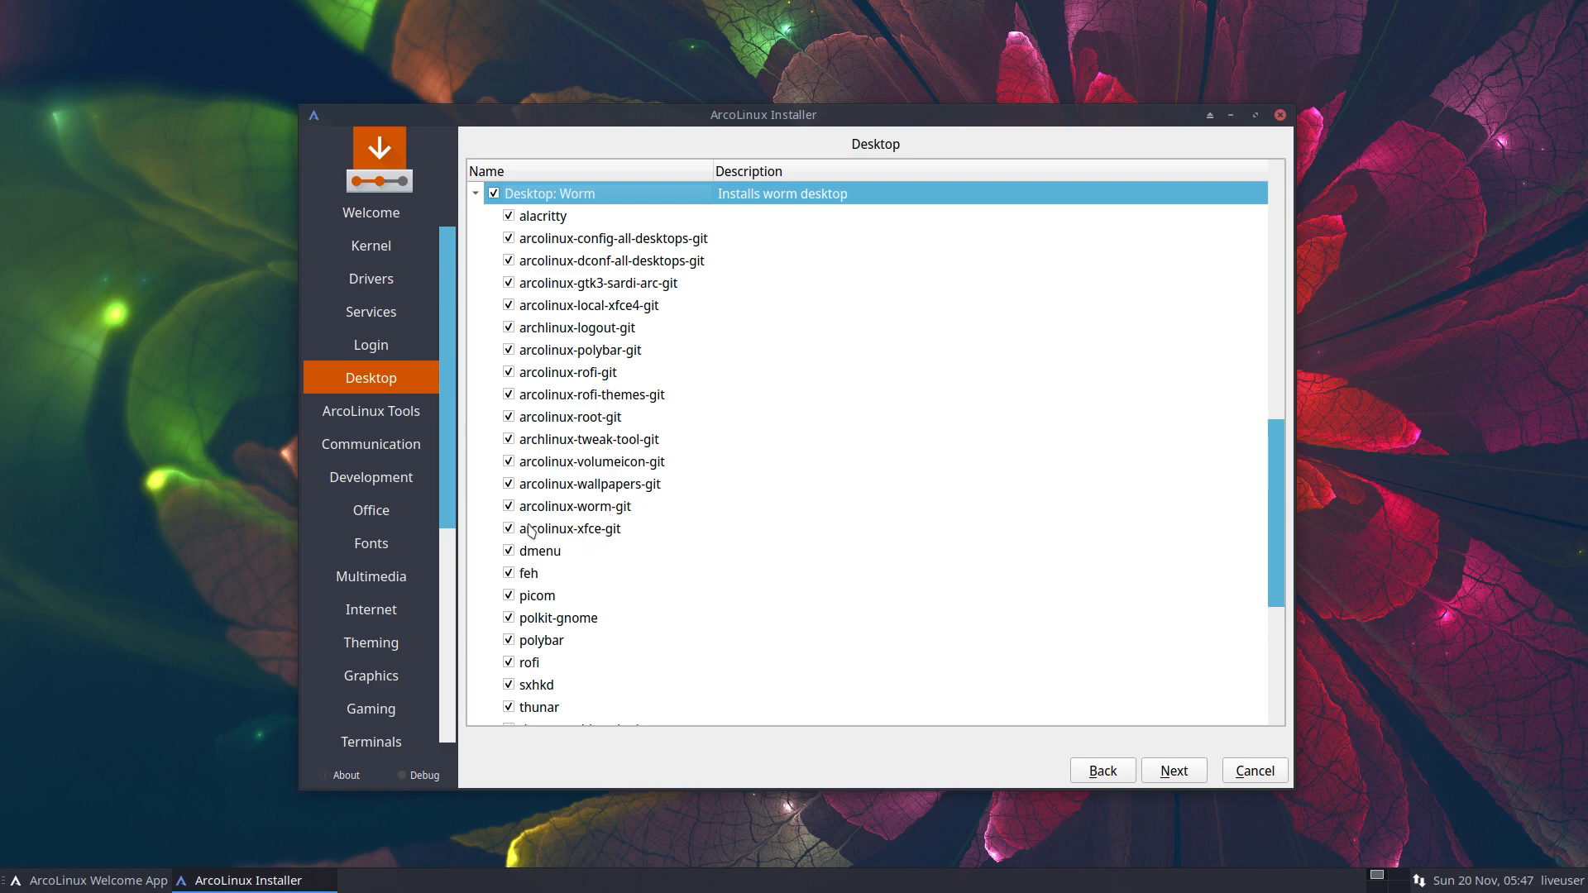
scroll(538, 659, "down", 2)
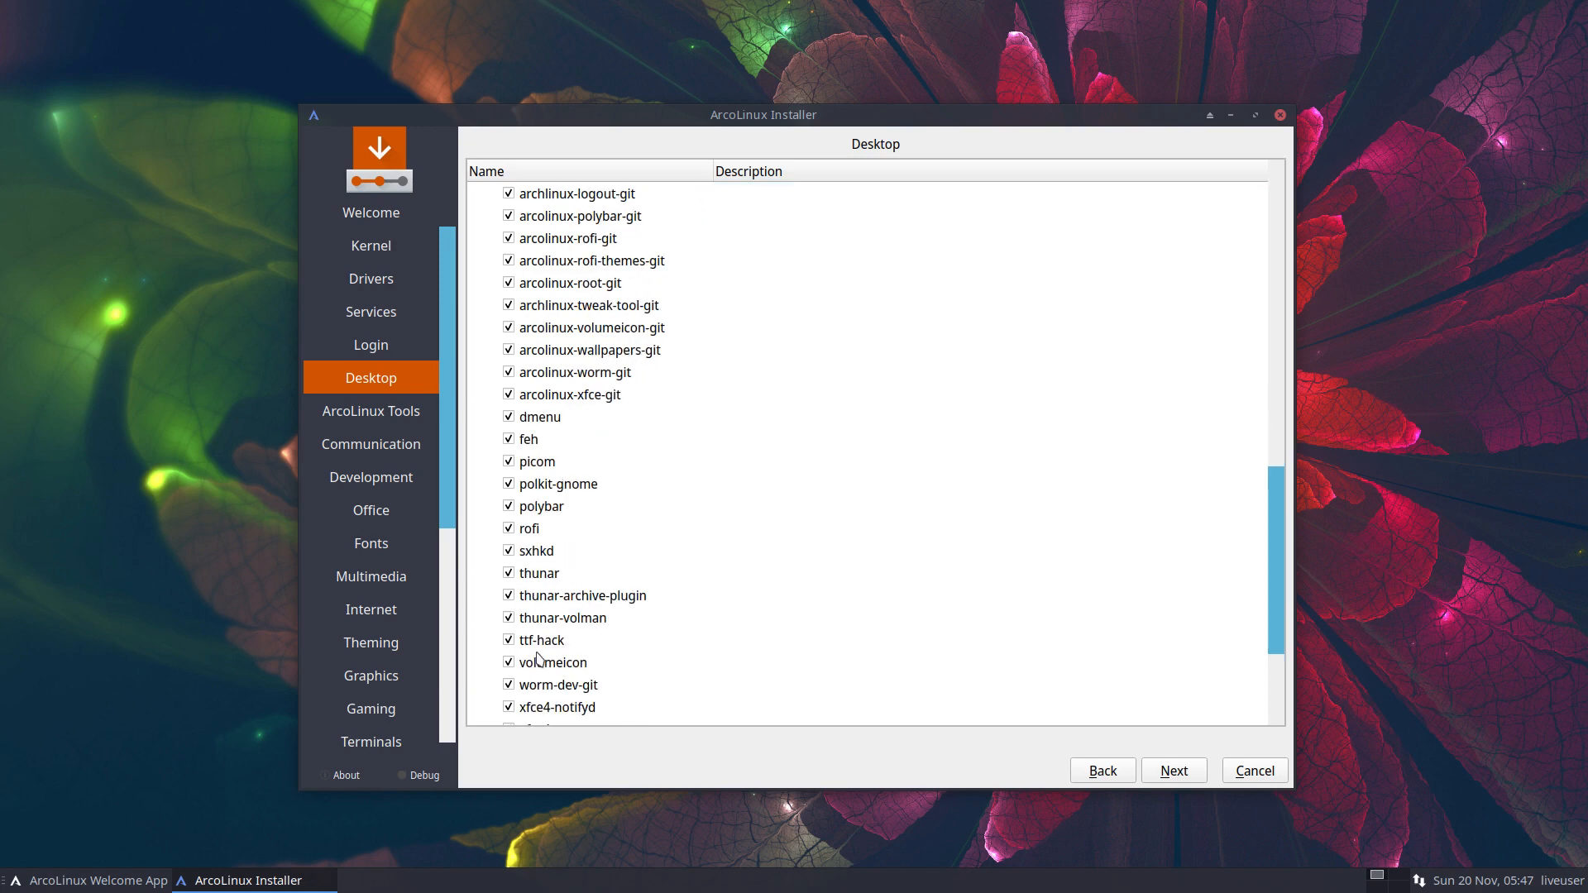
Deselect the volumeicon and ttf-hack packages of the Worm desktop, and select both again
left_click(509, 662)
left_click(509, 643)
left_click(508, 640)
left_click(509, 663)
Keep the full Worm package set and pass the ArcoLinux Tools page without selecting anything, reaching the Communication page
scroll(831, 673, "down", 3)
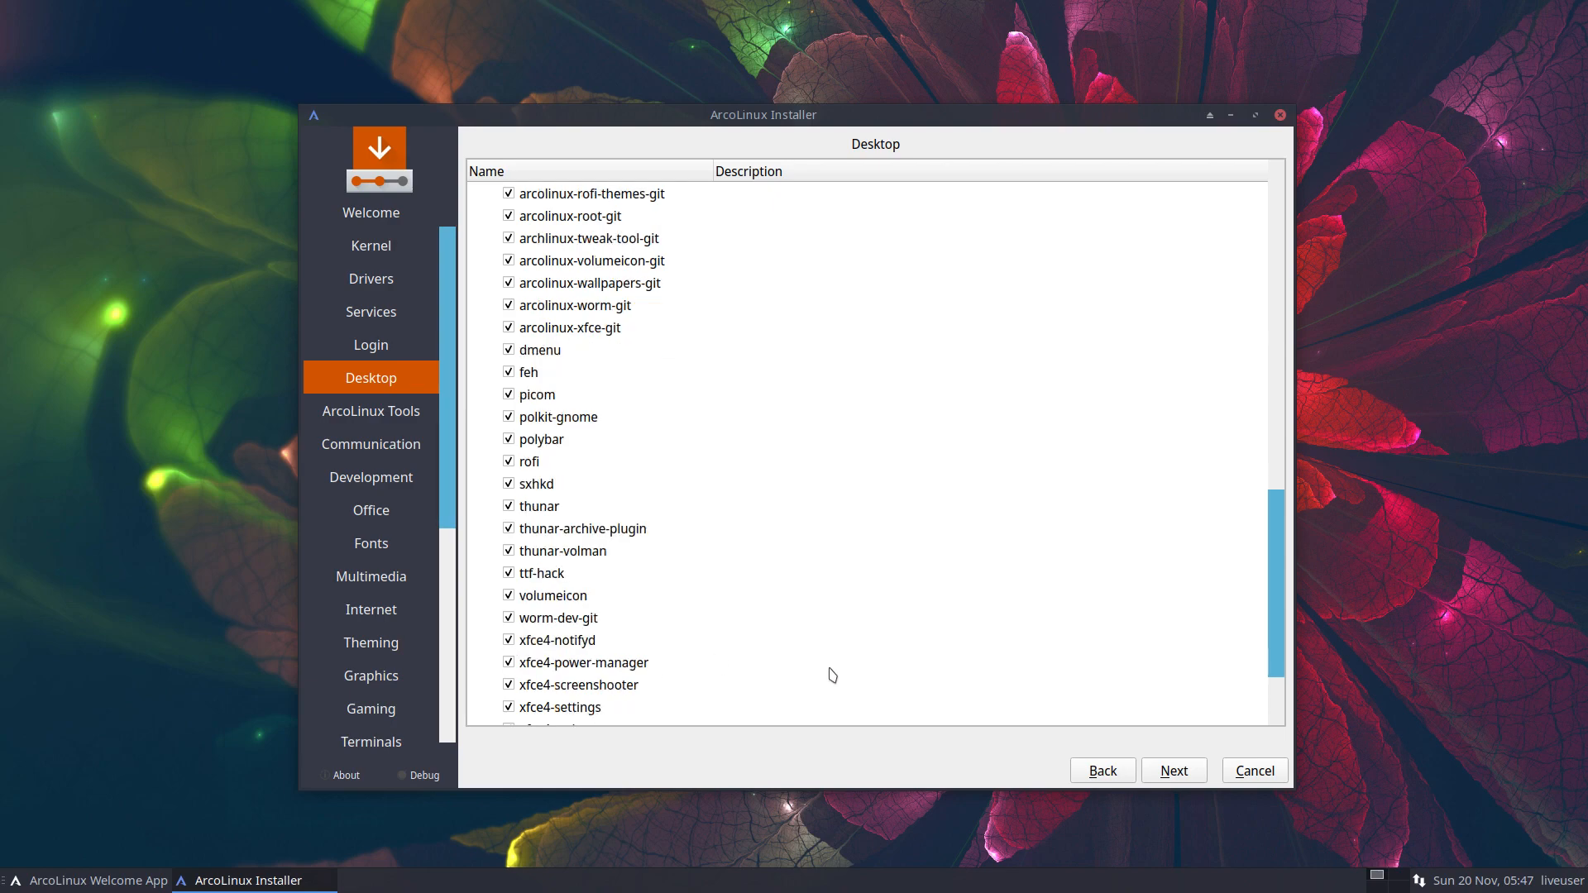
left_click(1162, 772)
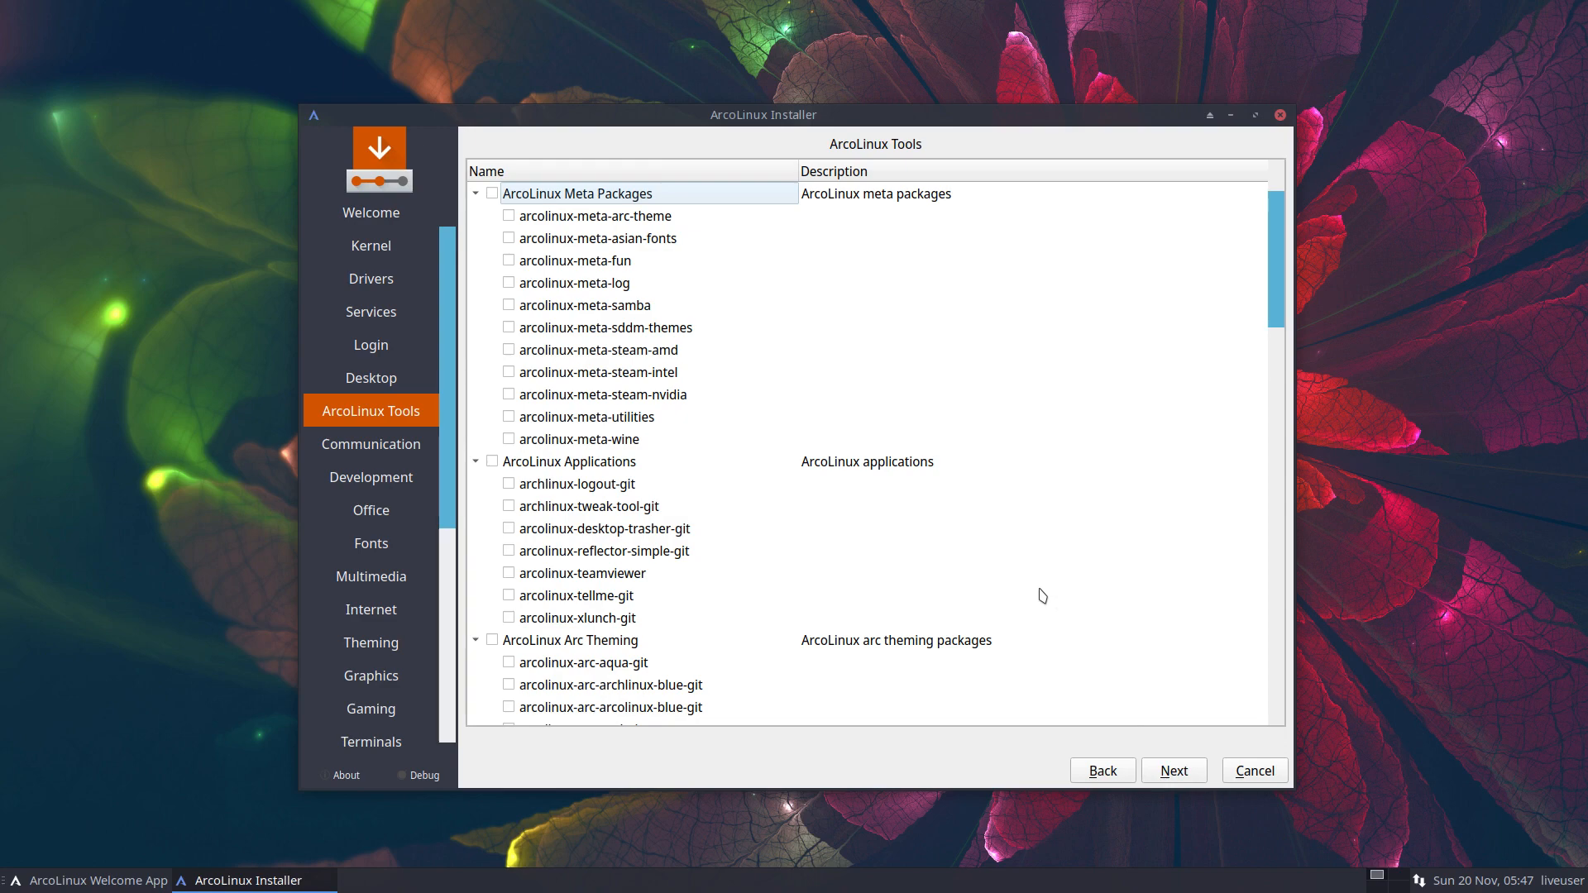
scroll(968, 564, "down", 1)
scroll(847, 481, "down", 20)
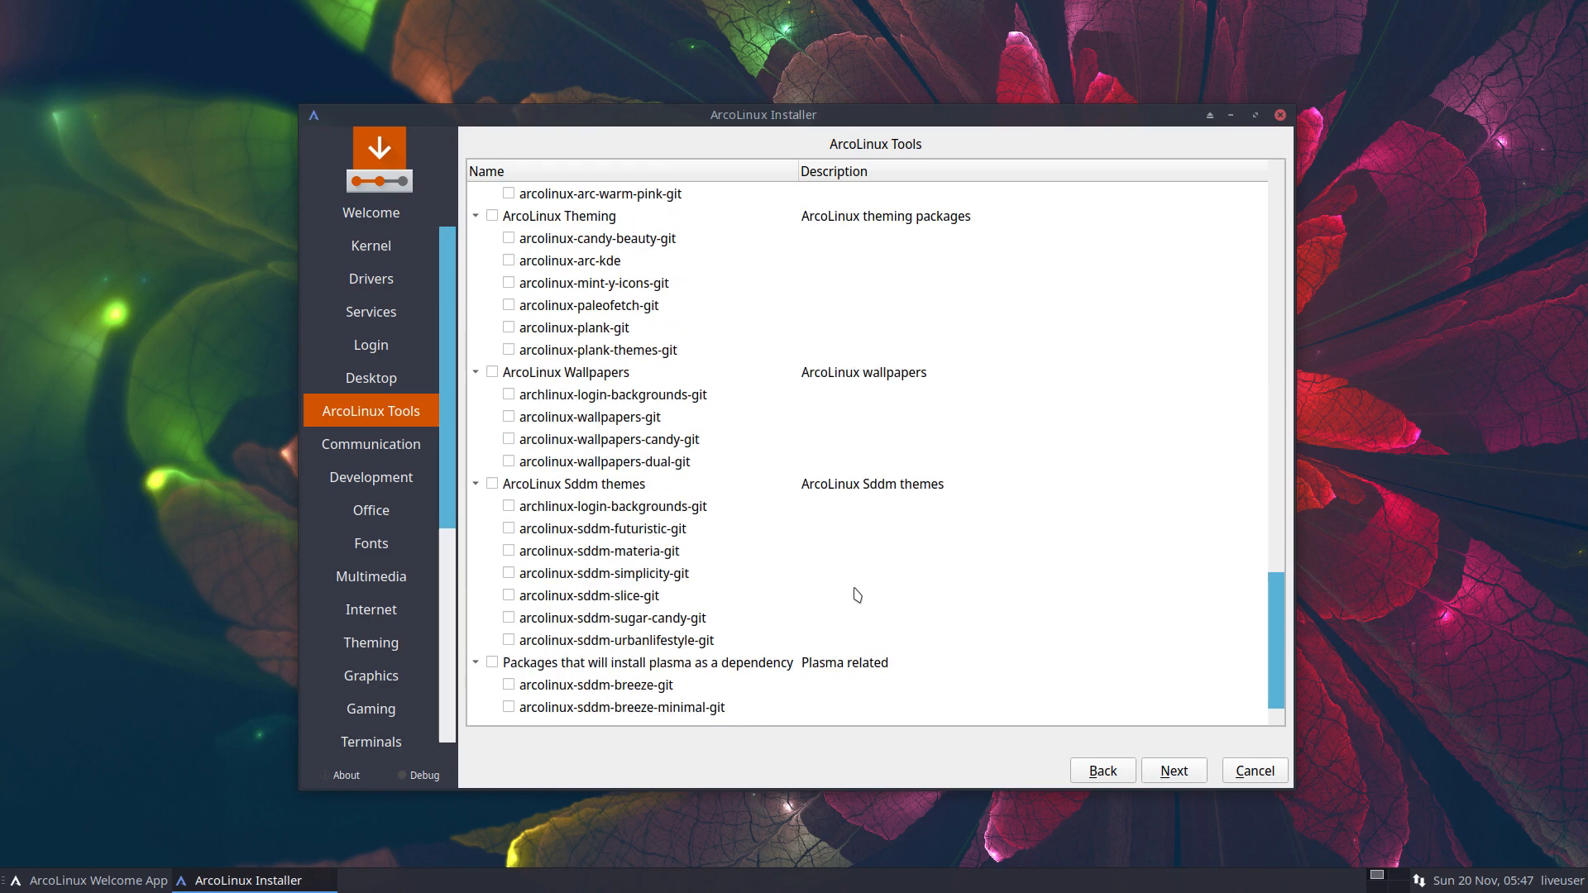
left_click(1191, 773)
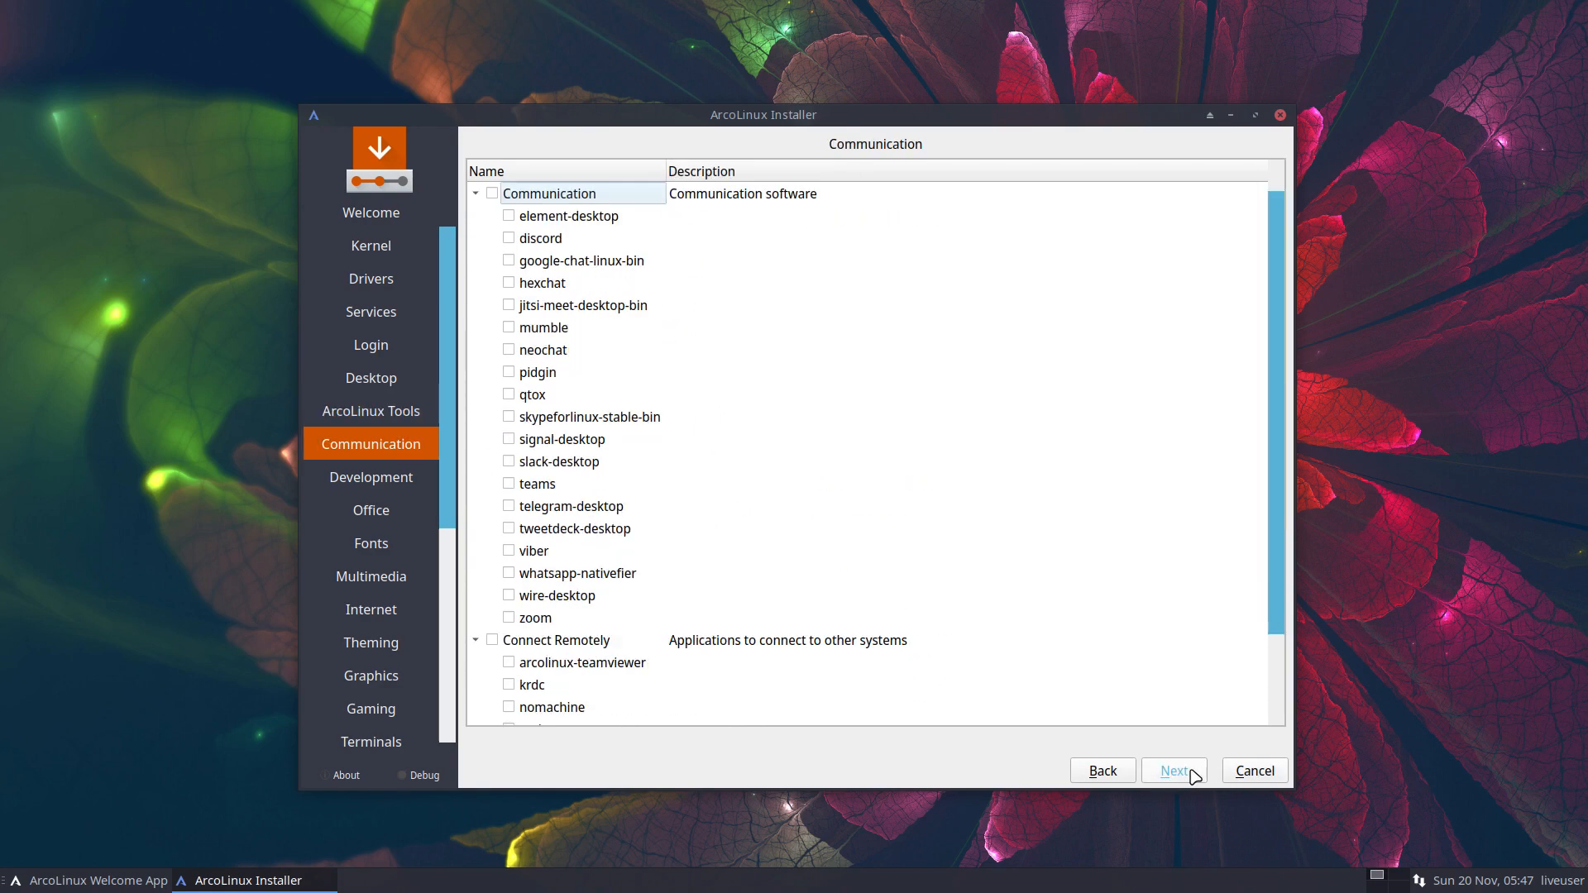
Advance from the Communication page to the Internet page without selecting any optional software
left_click(1191, 773)
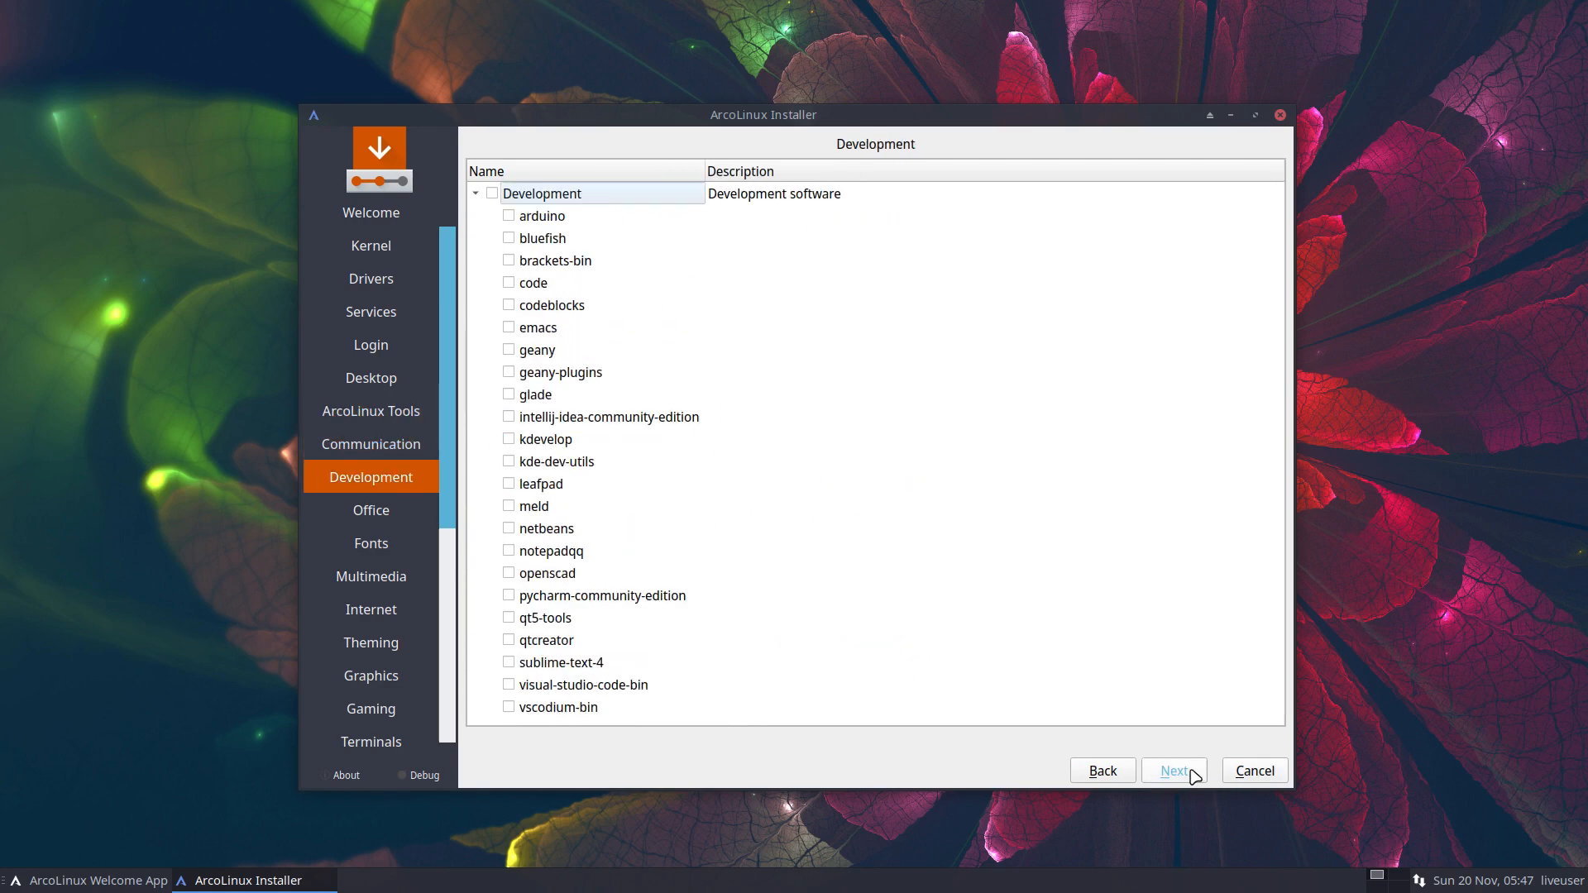
left_click(1192, 773)
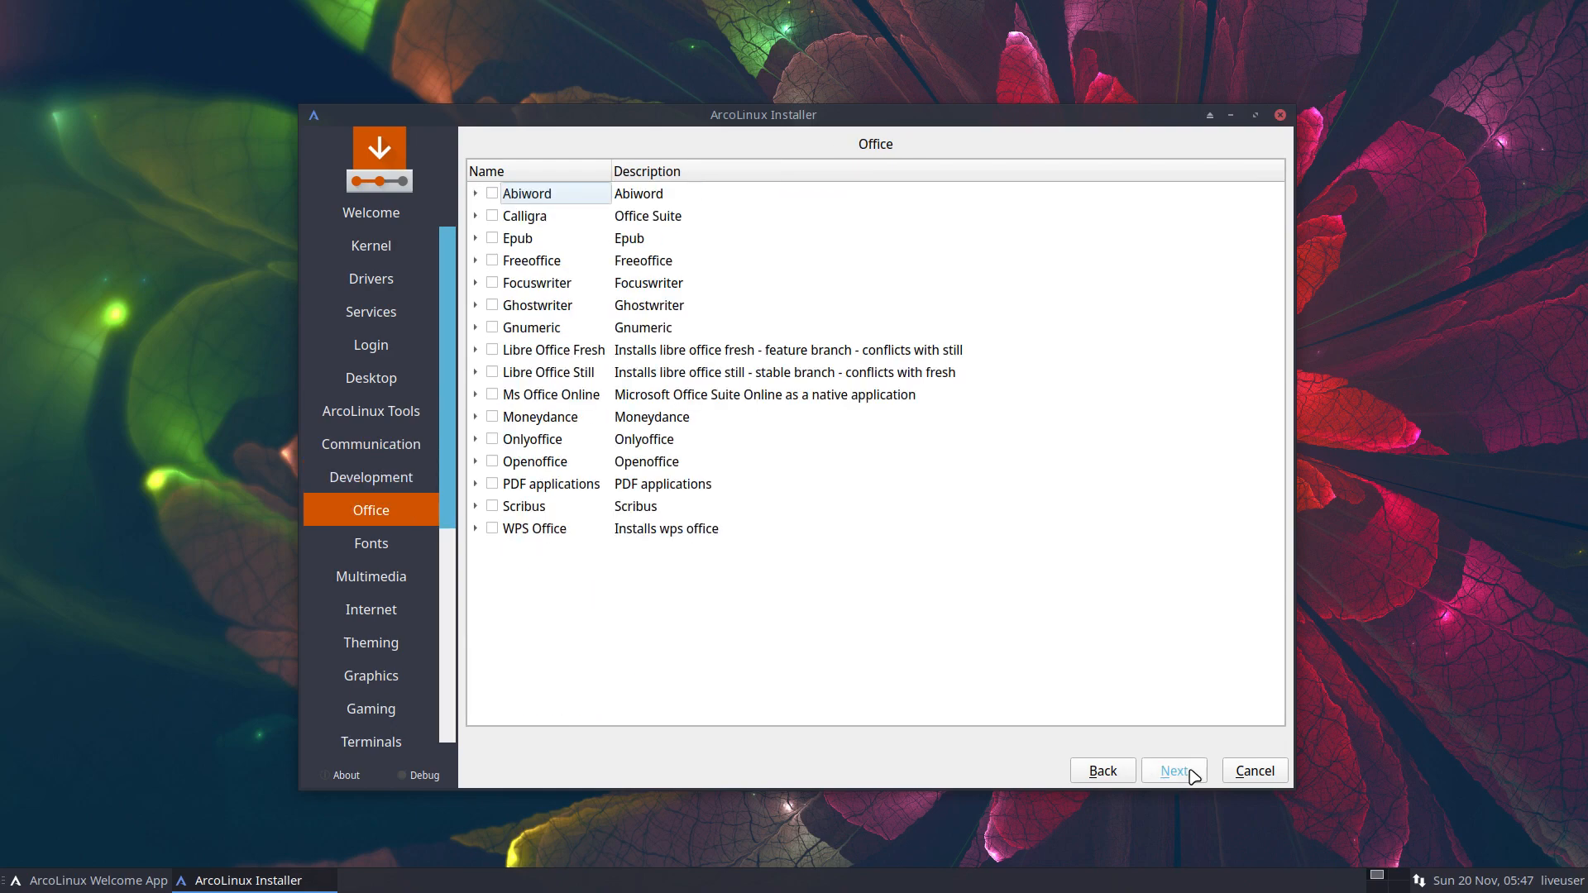
left_click(1191, 773)
left_click(1191, 773)
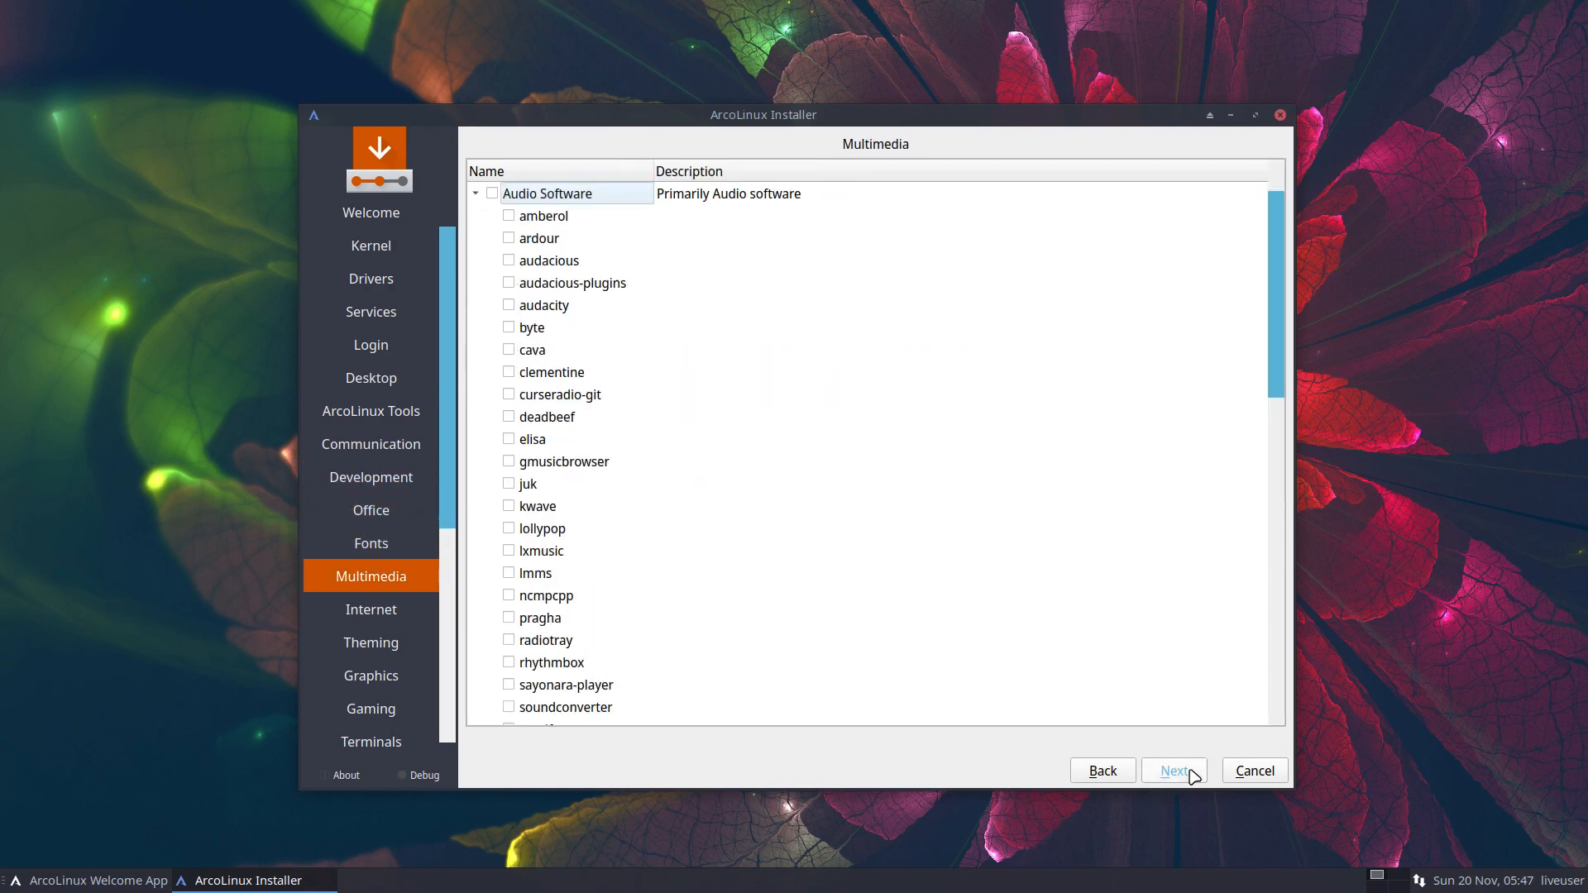
left_click(1174, 770)
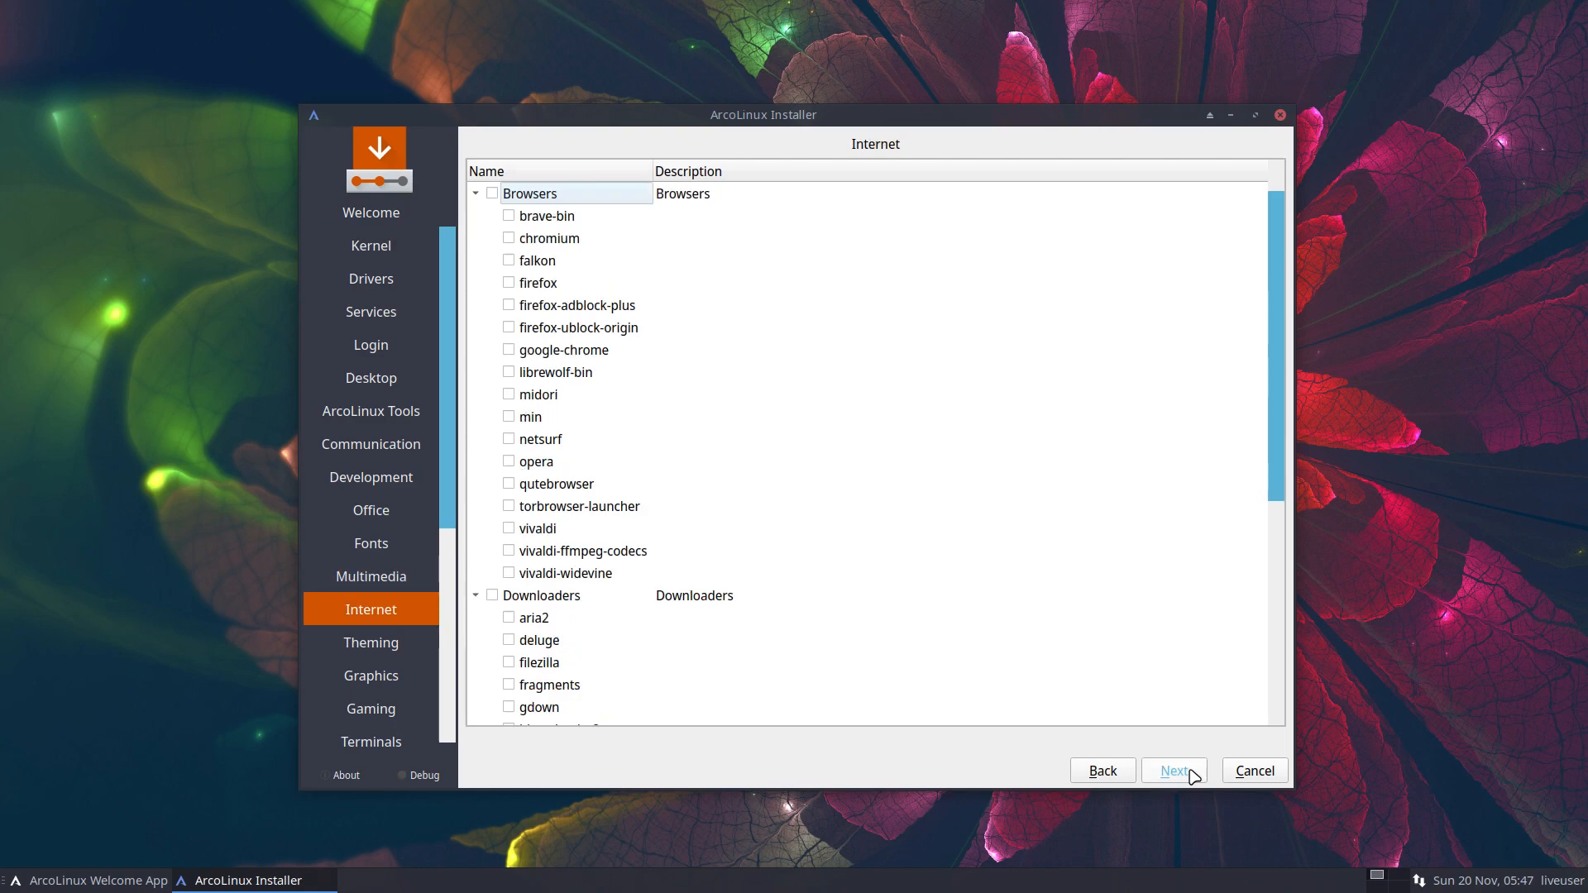
Return to the Multimedia page, examine its software list to the end, and go forward again to the Internet page
left_click(1104, 771)
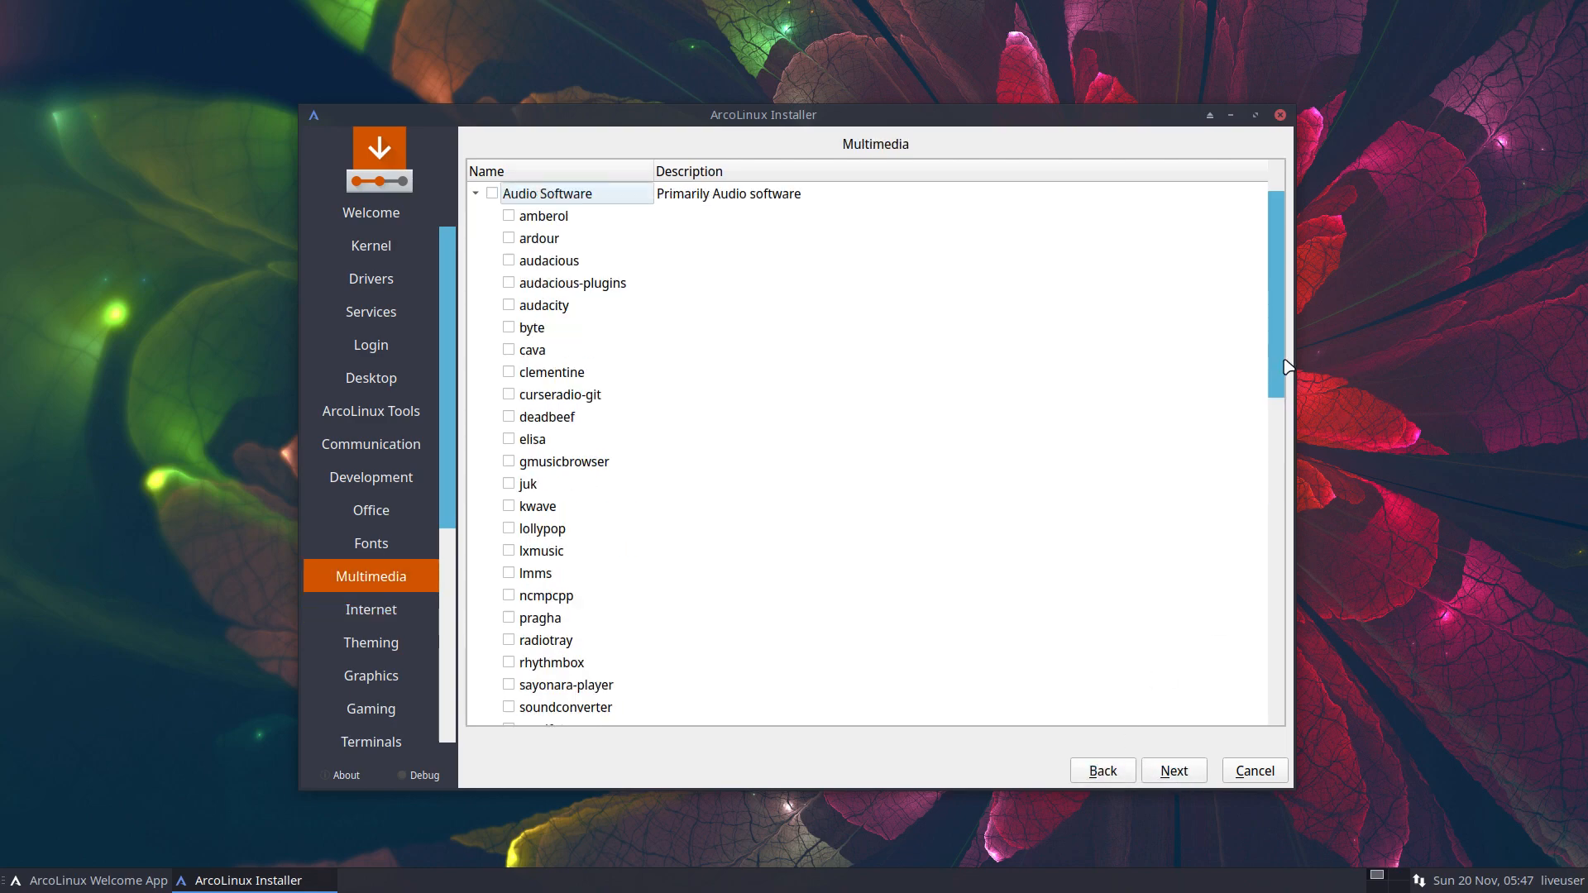
left_click_drag(1288, 366, 1283, 687)
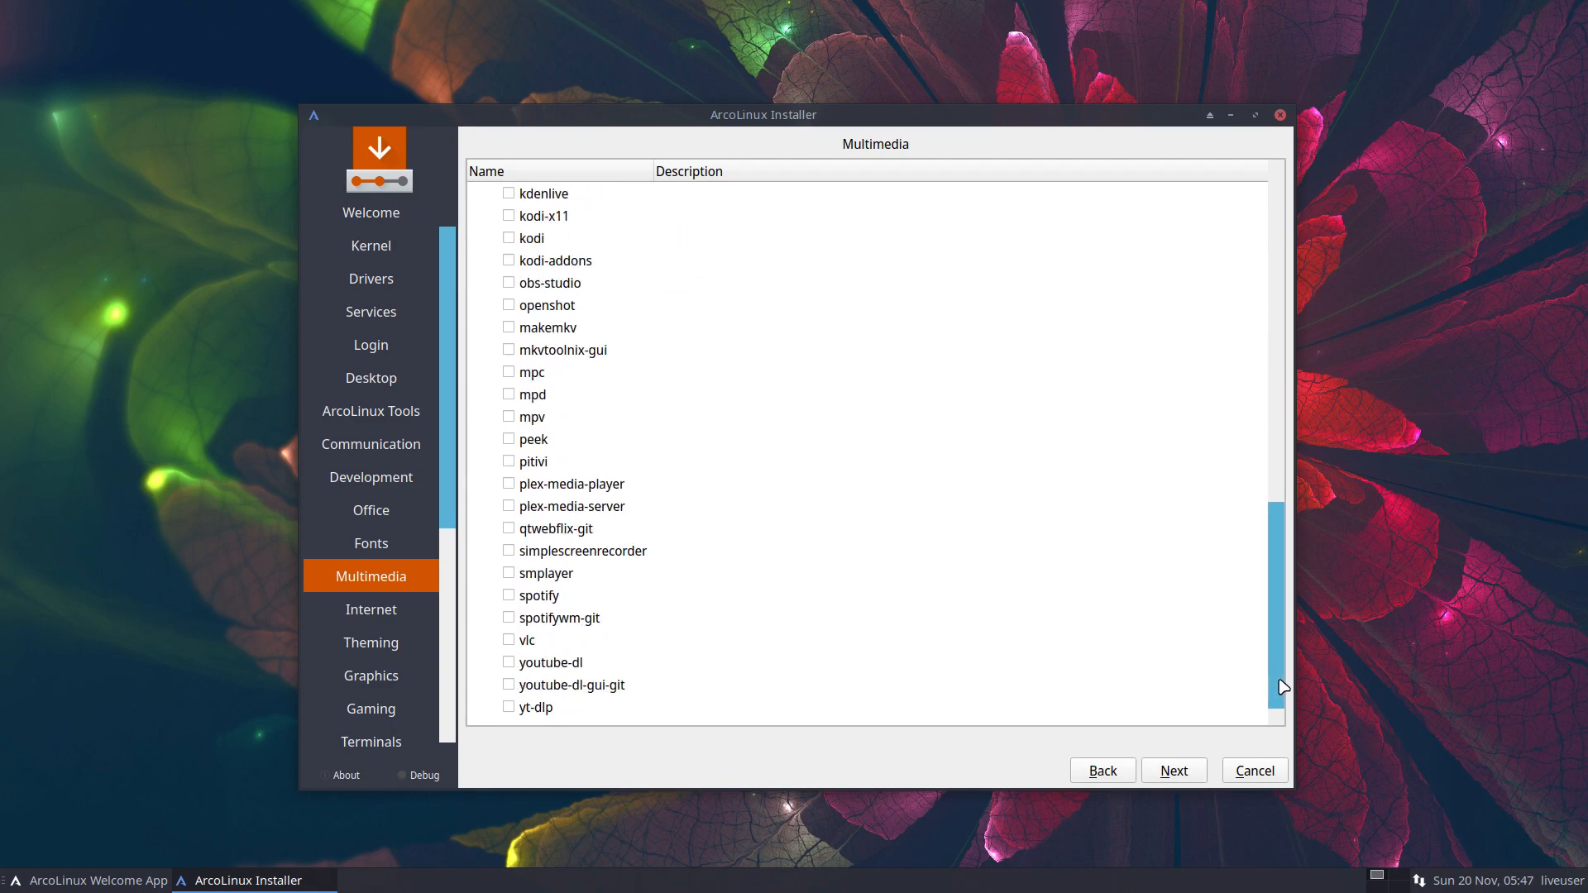
left_click(1197, 771)
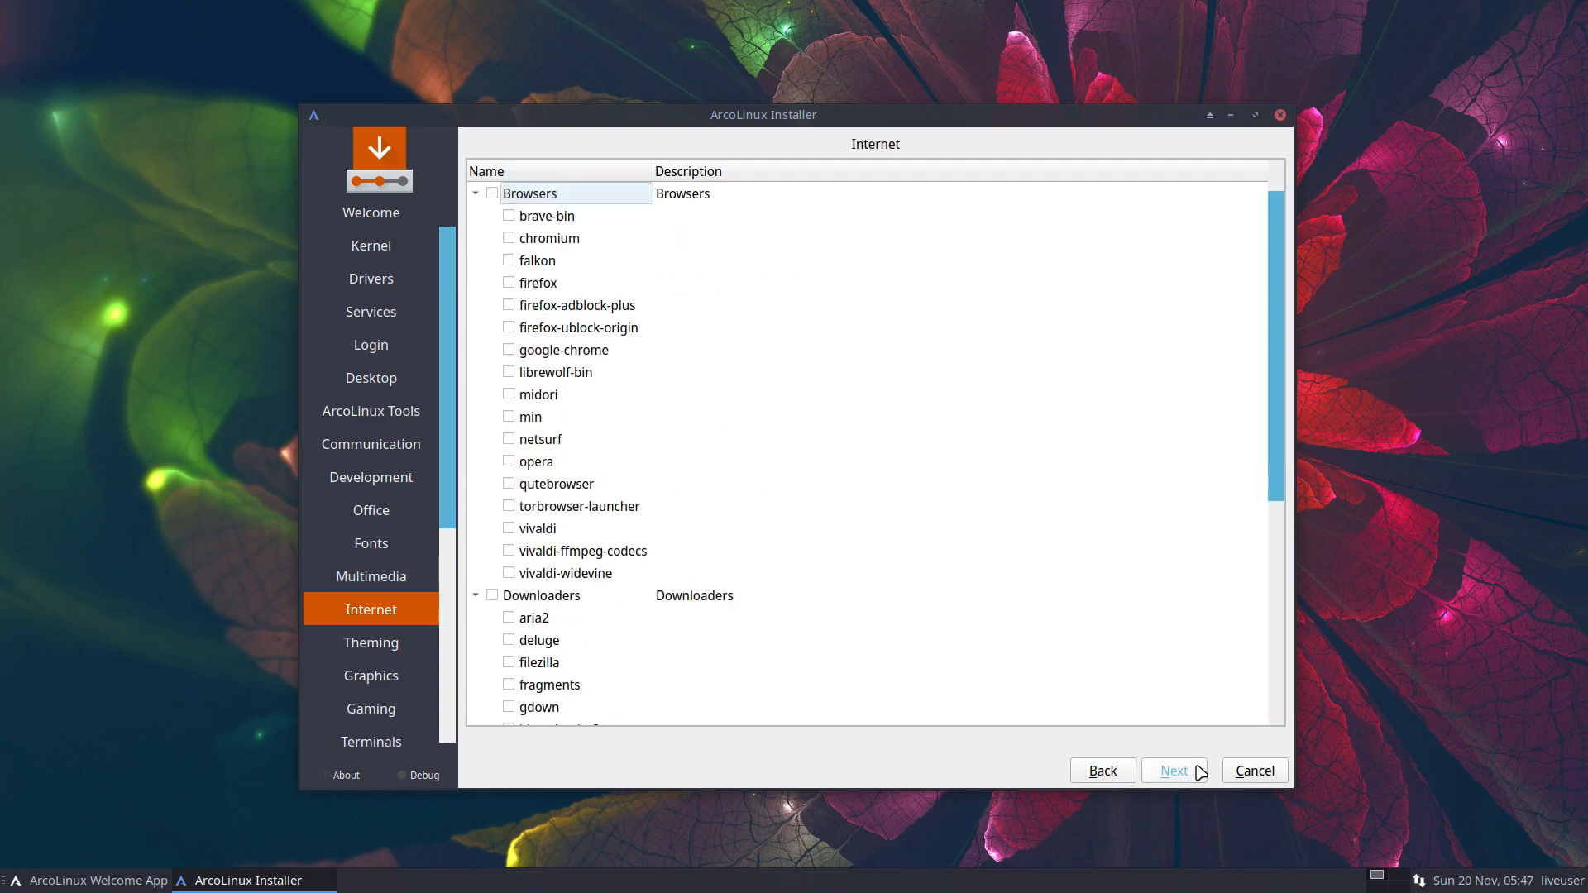
Advance from the Internet page through ArcoLinux Dev to the location settings without selecting any optional software
left_click(1199, 771)
left_click(1199, 771)
left_click(1199, 770)
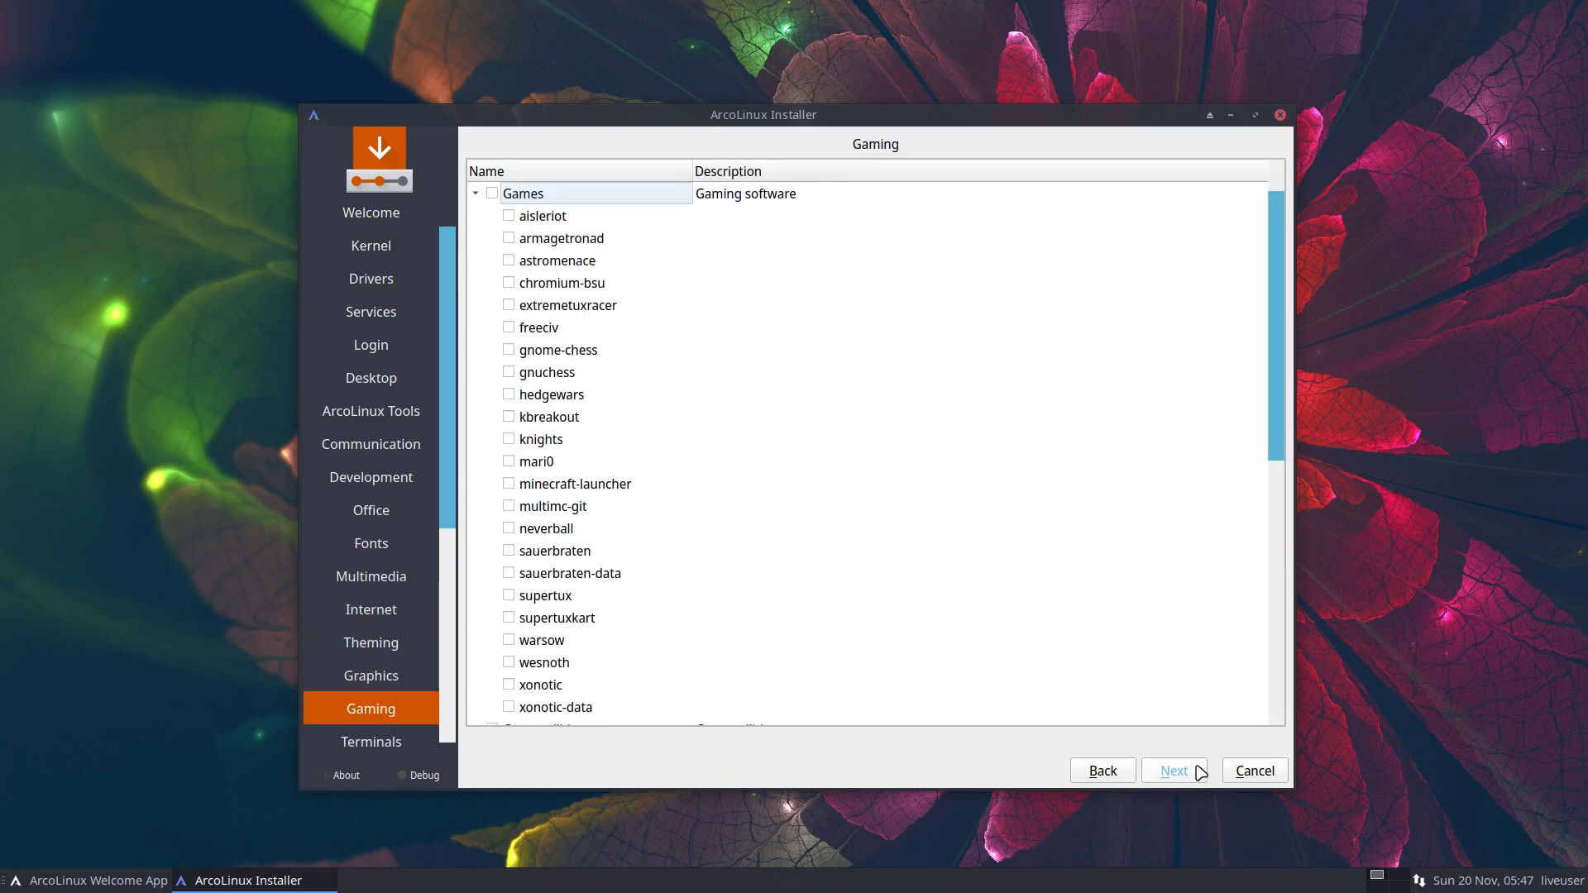
left_click(1199, 771)
left_click(1199, 770)
left_click(1199, 770)
left_click(1199, 771)
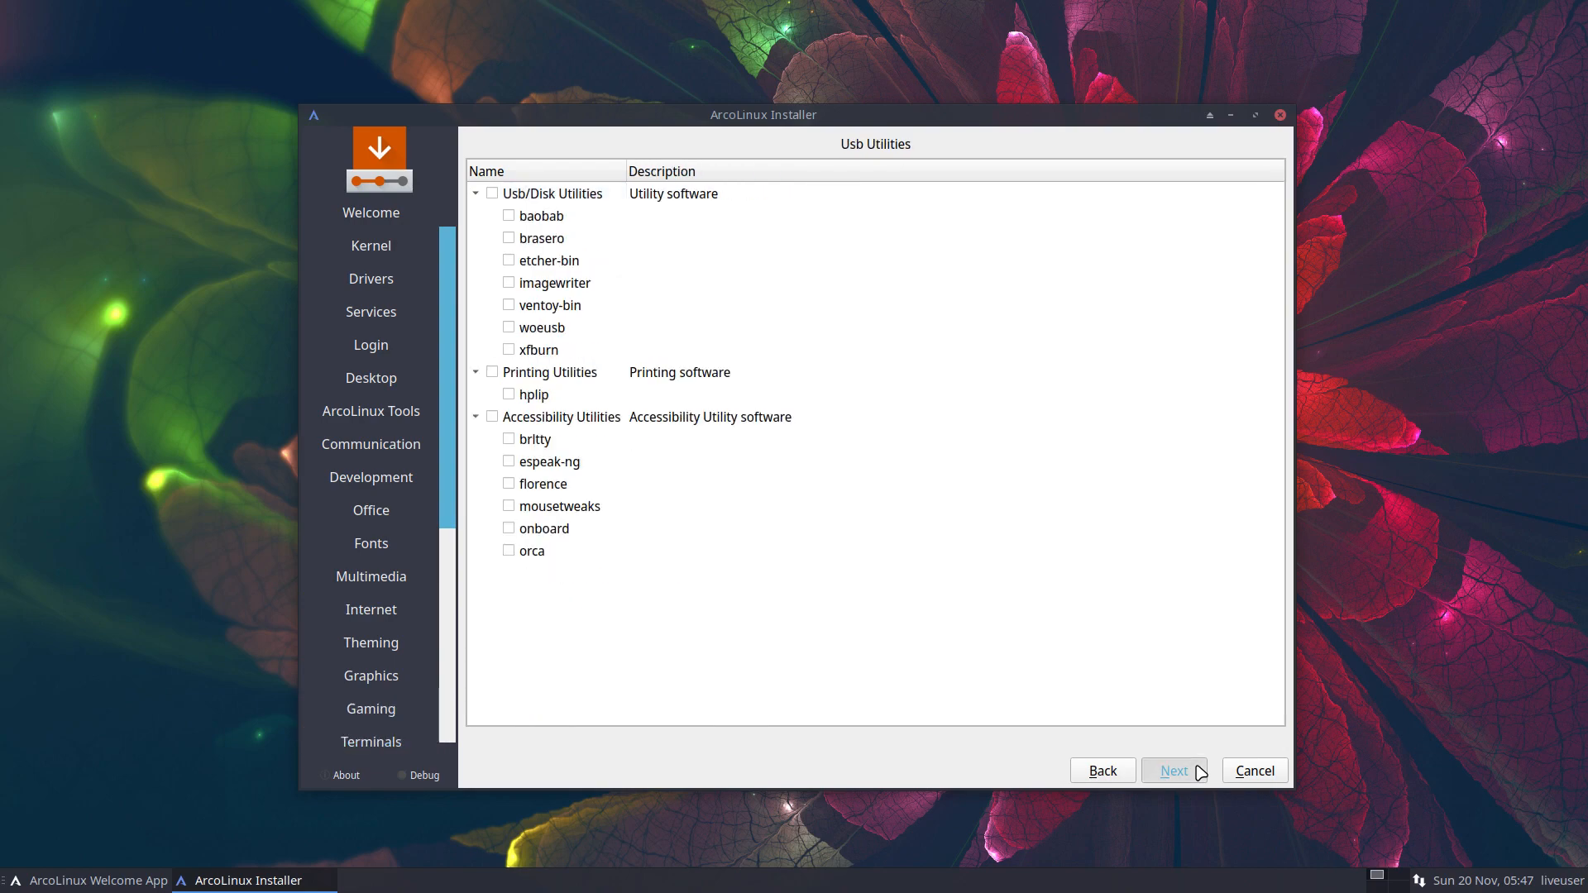
left_click(1199, 770)
left_click(1199, 770)
left_click(1199, 770)
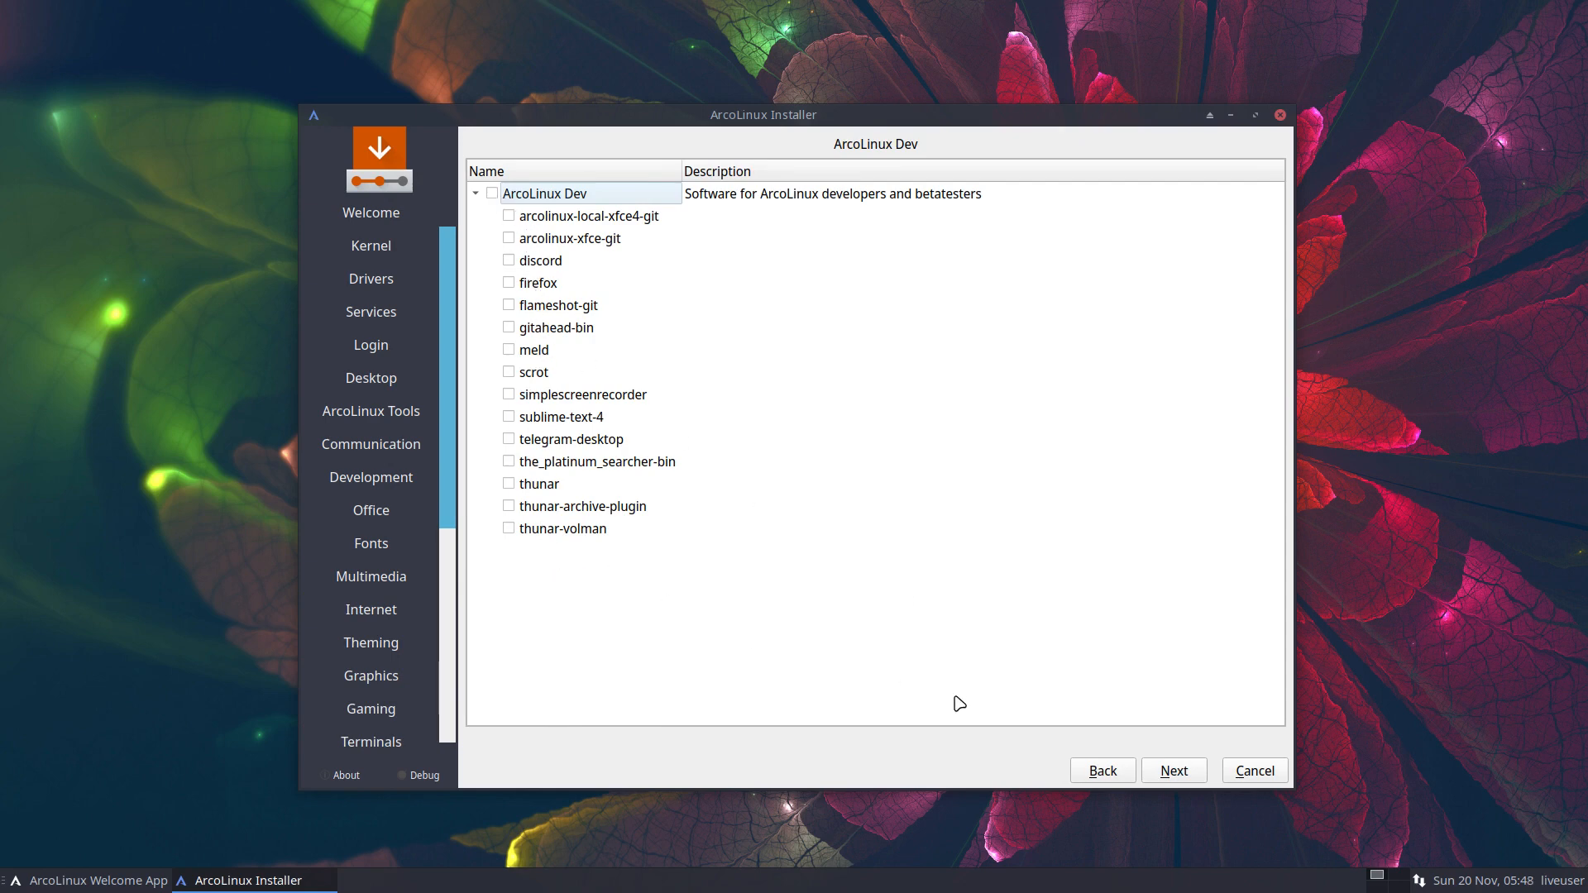
left_click(1177, 776)
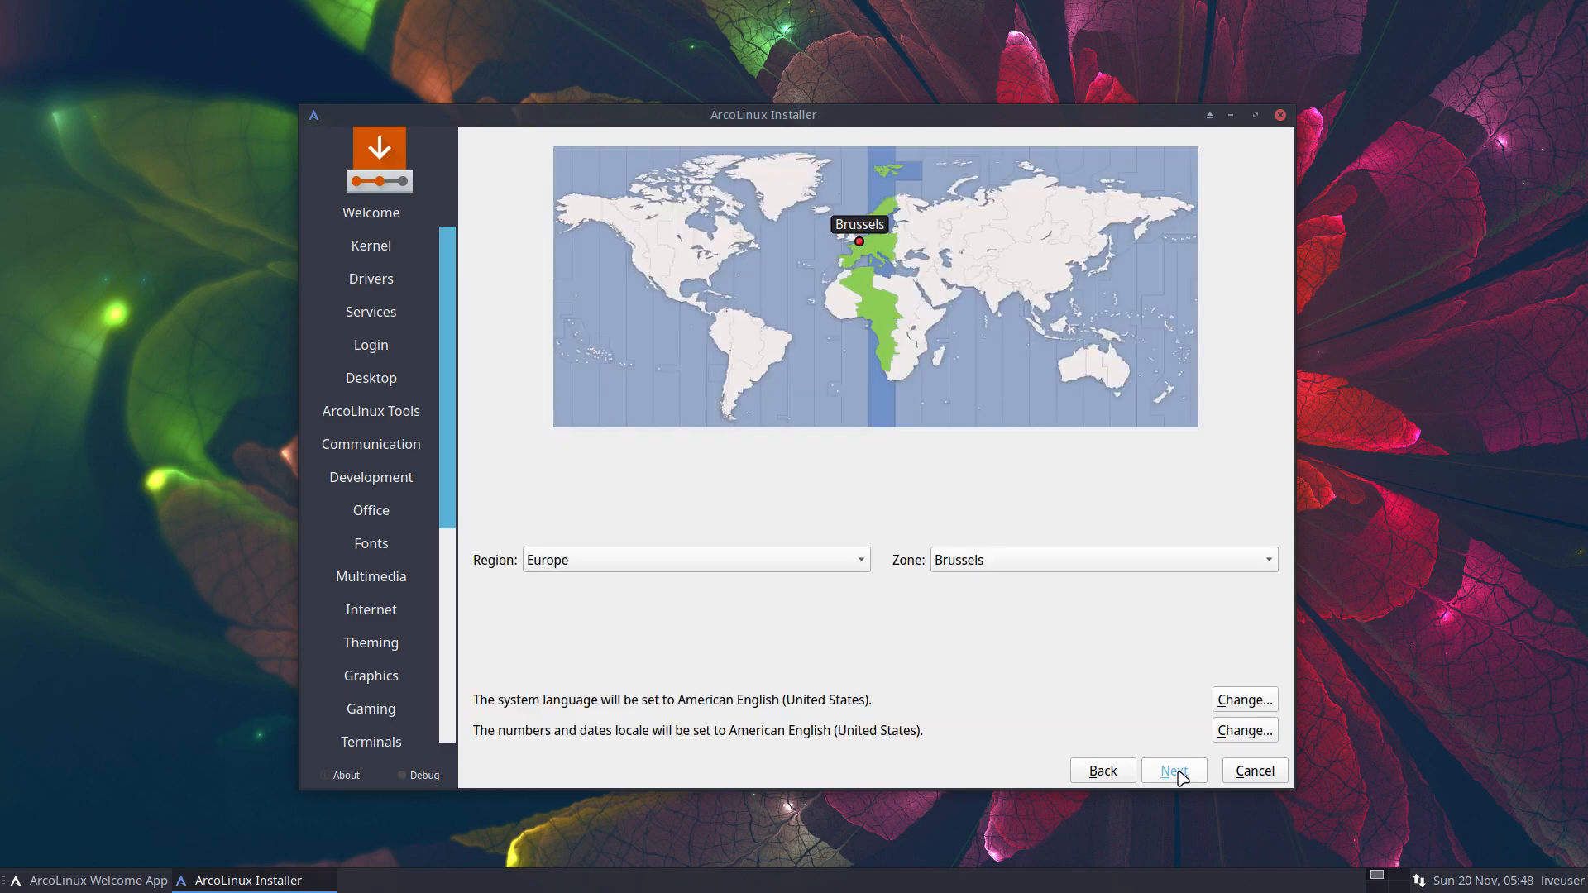
Accept the Europe/Brussels location, set the keyboard layout to Belgian with the Default variant, and continue to partitioning
left_click(1180, 778)
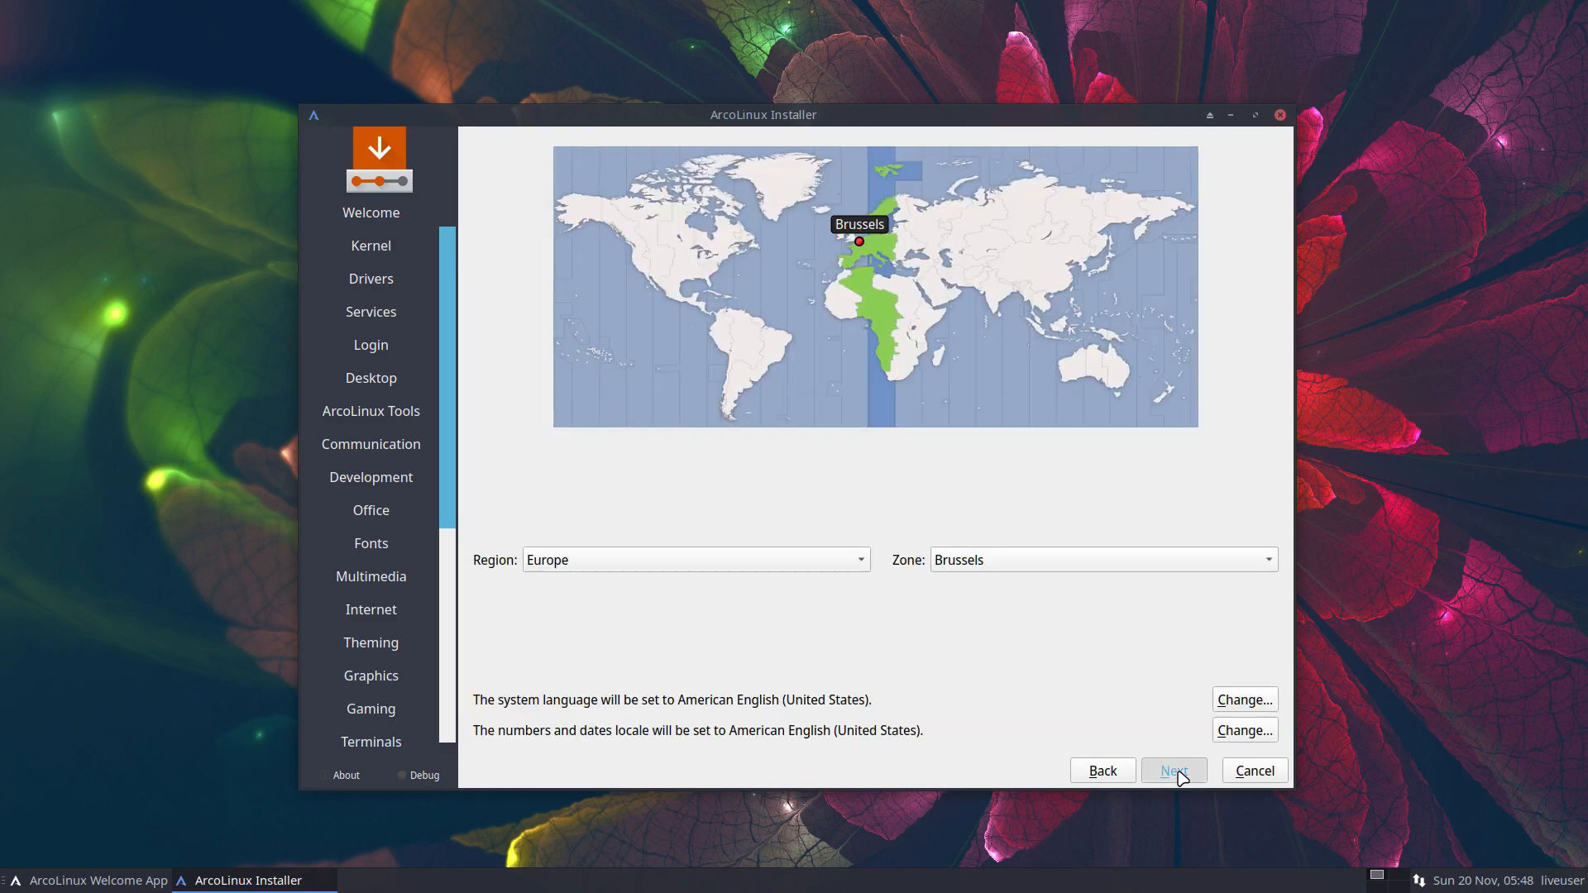
scroll(583, 488, "up", 3)
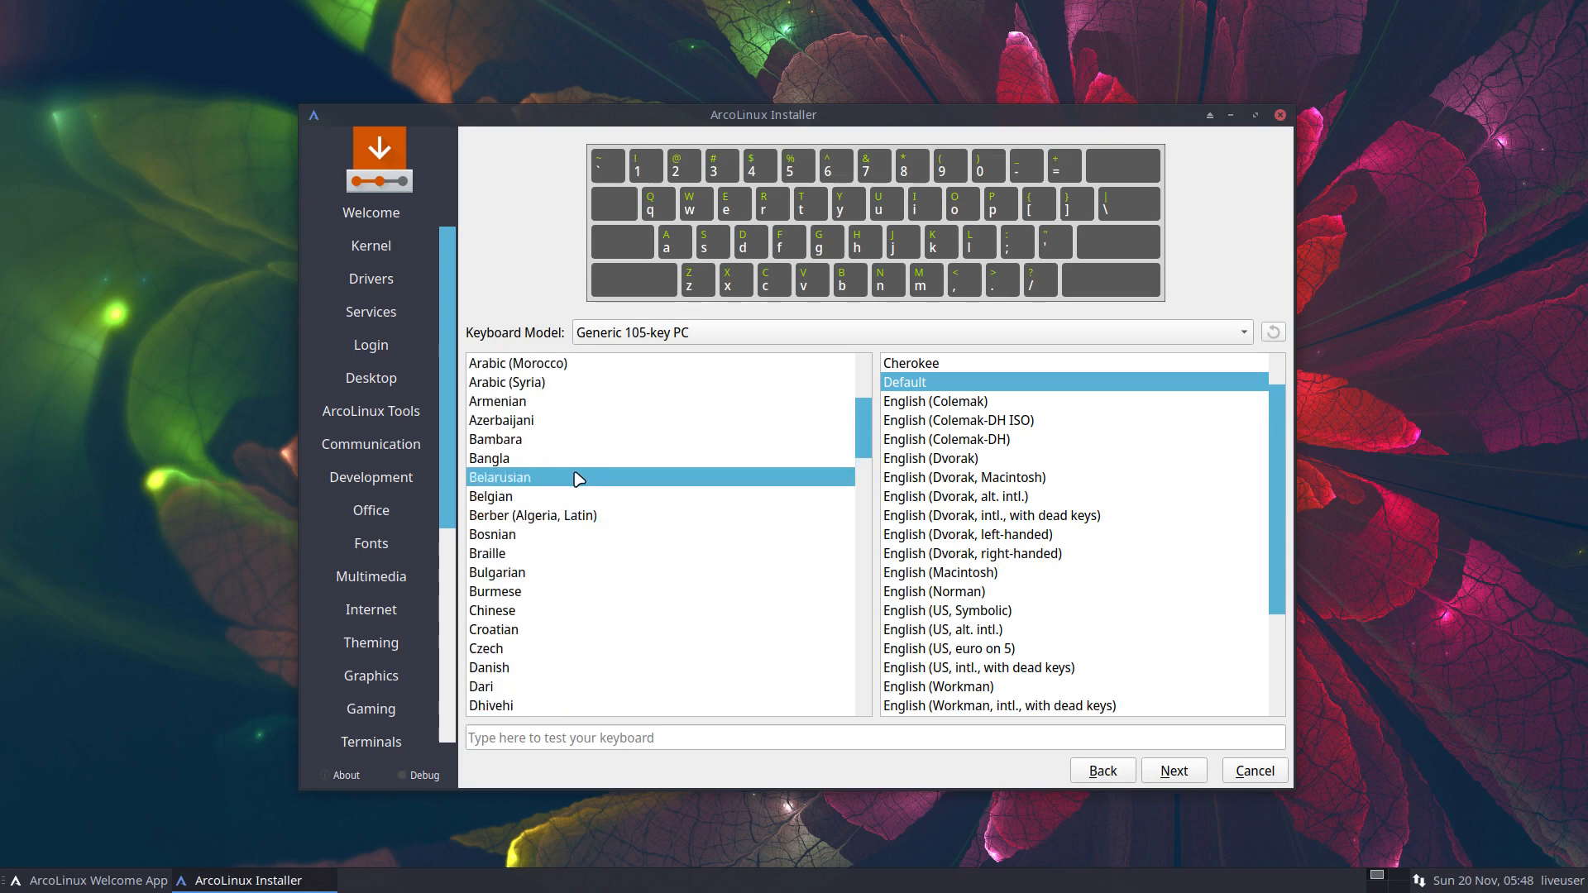
left_click(556, 499)
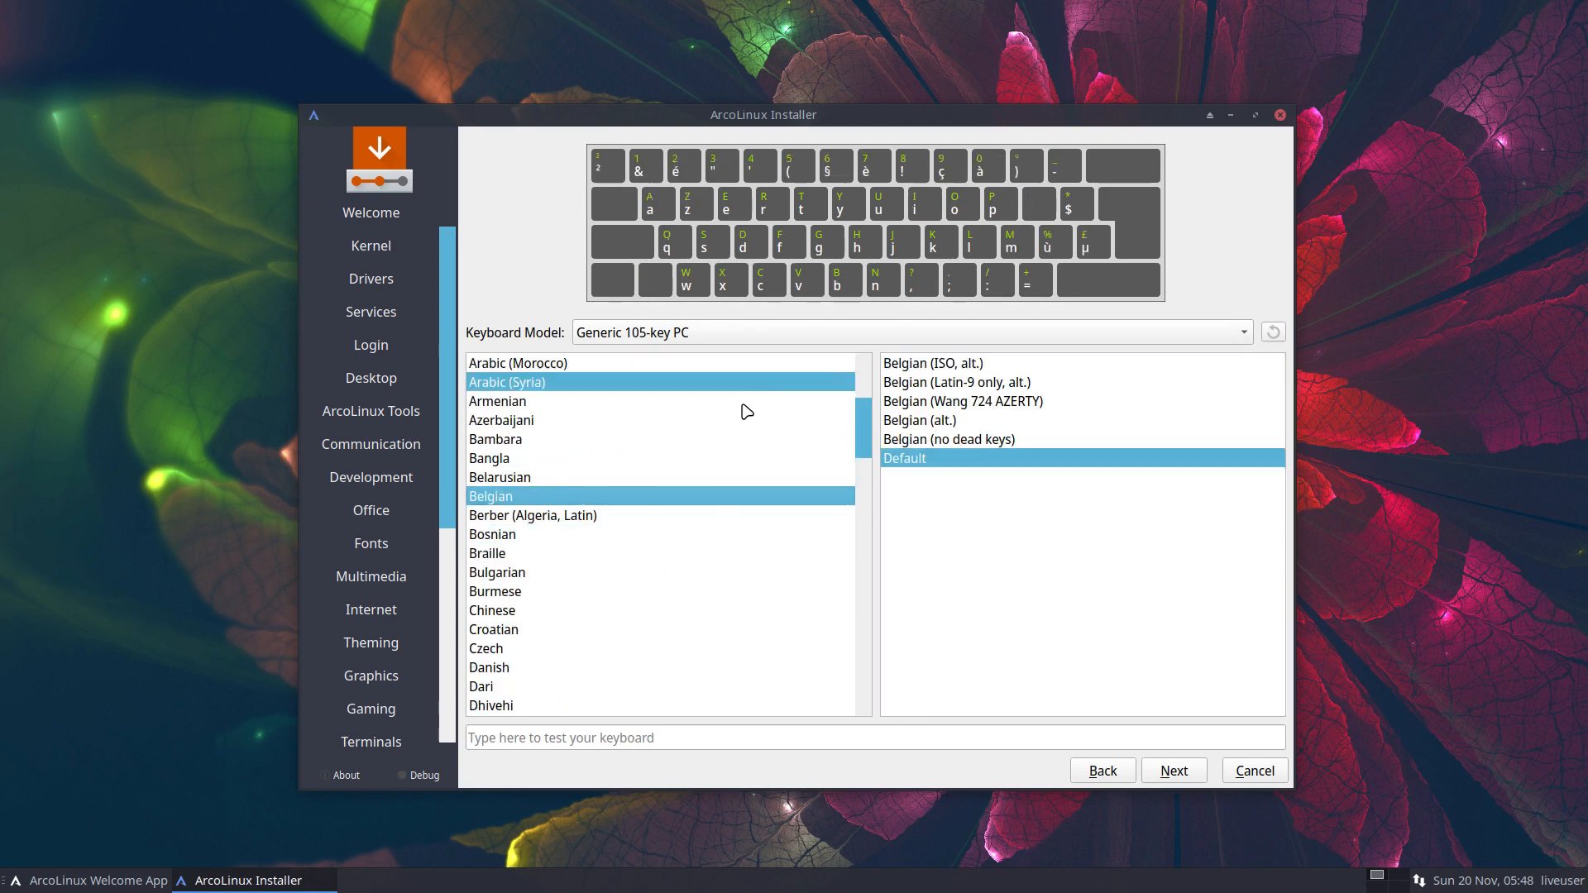
left_click(1184, 771)
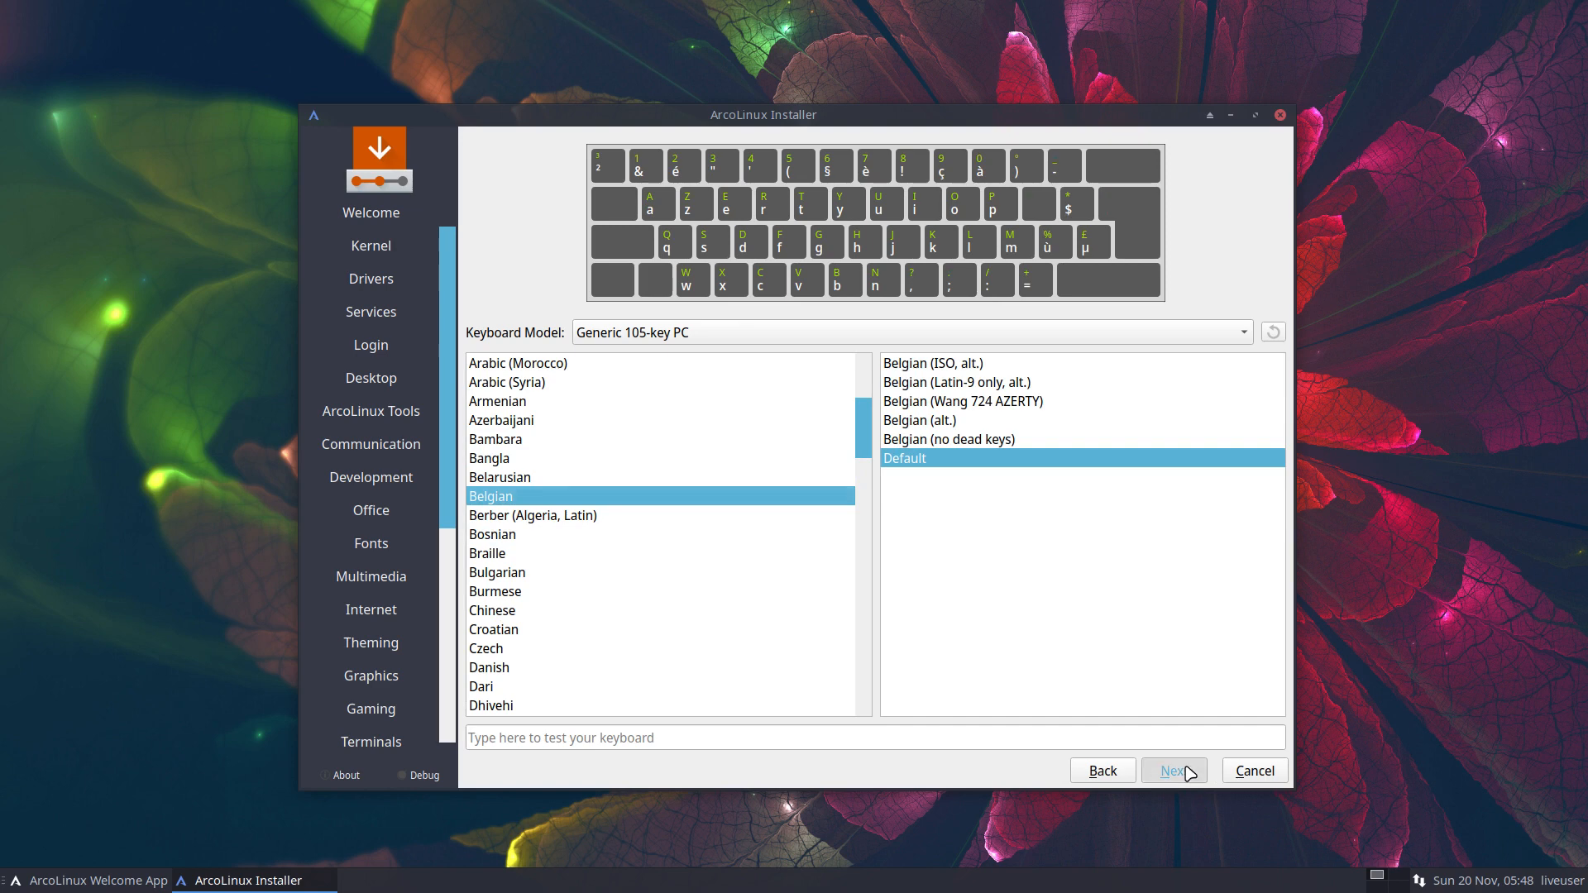
Choose to erase the VBOX HARDDISK with No Swap and the ext4 file system, and continue to the user settings
left_click(638, 291)
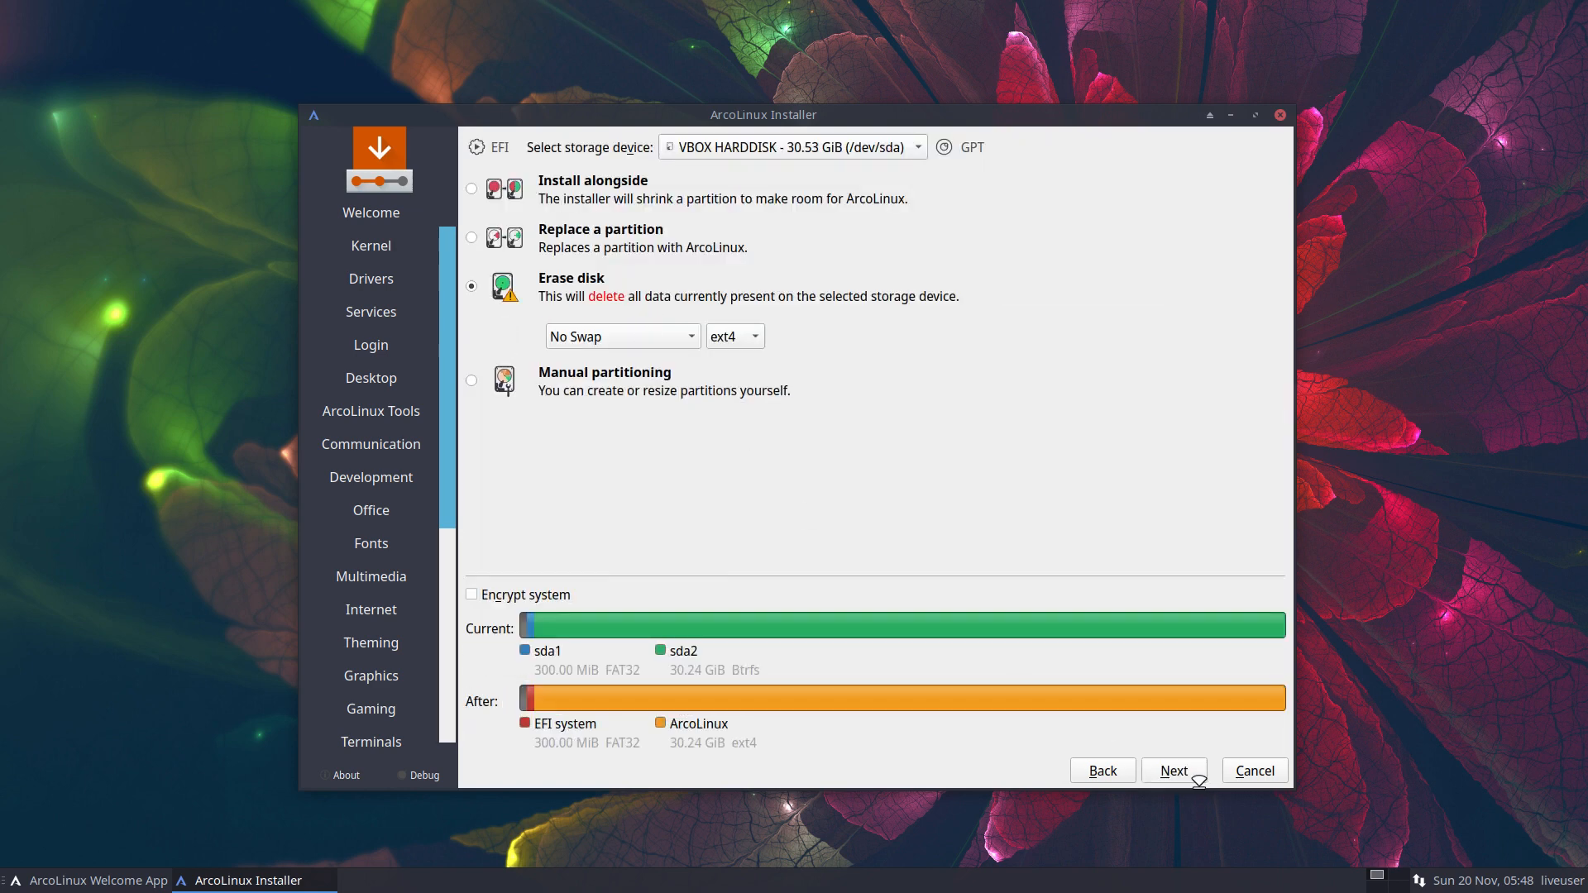
left_click(738, 349)
left_click(739, 350)
left_click(675, 340)
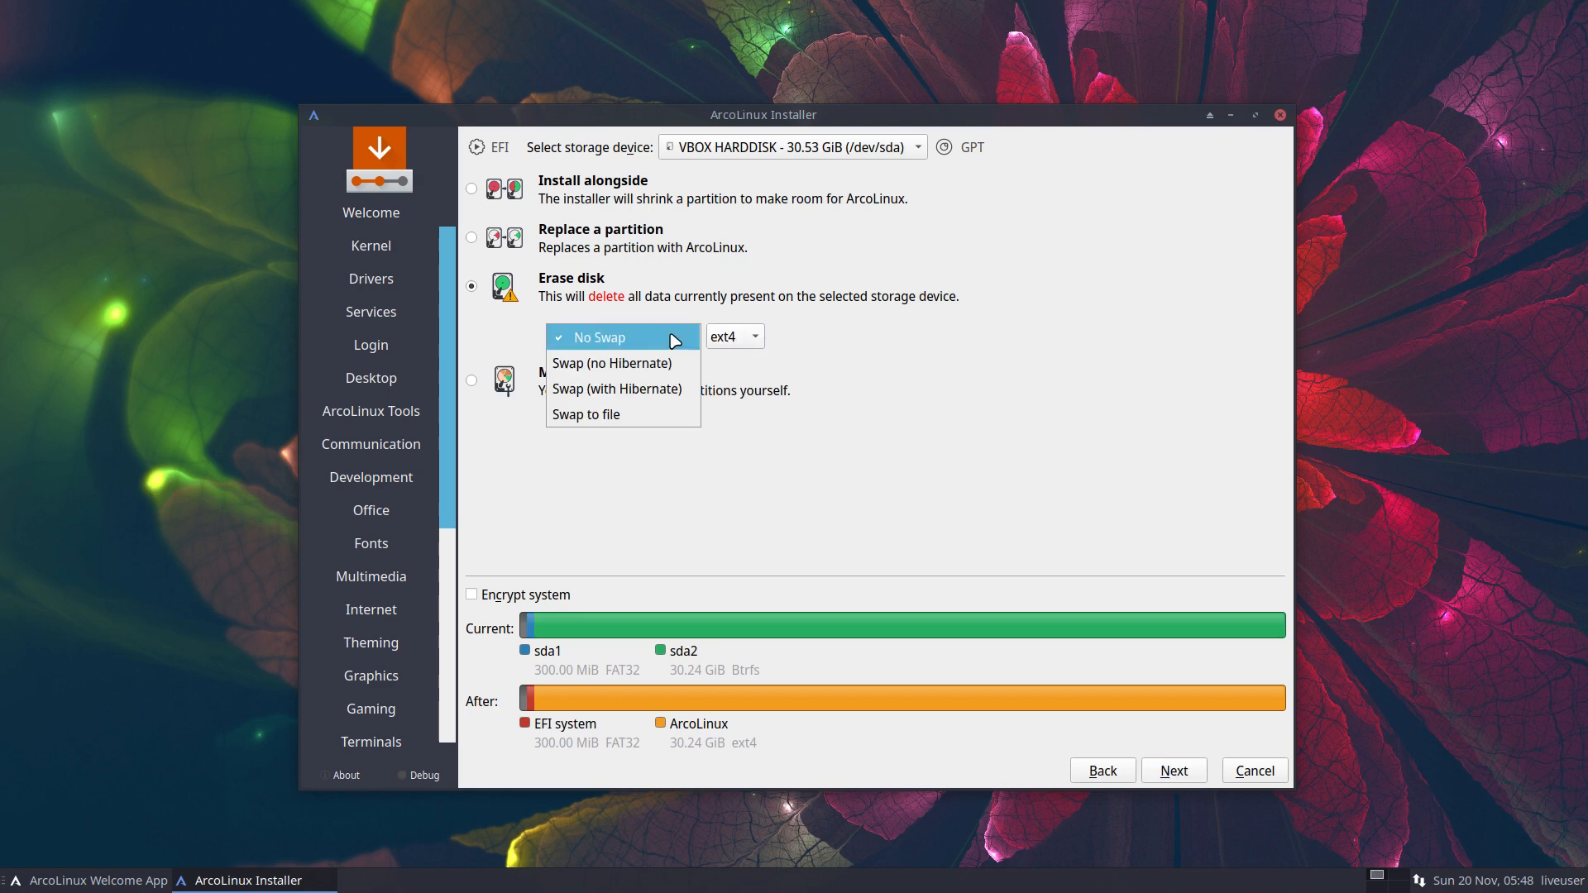
left_click(675, 339)
left_click(1174, 771)
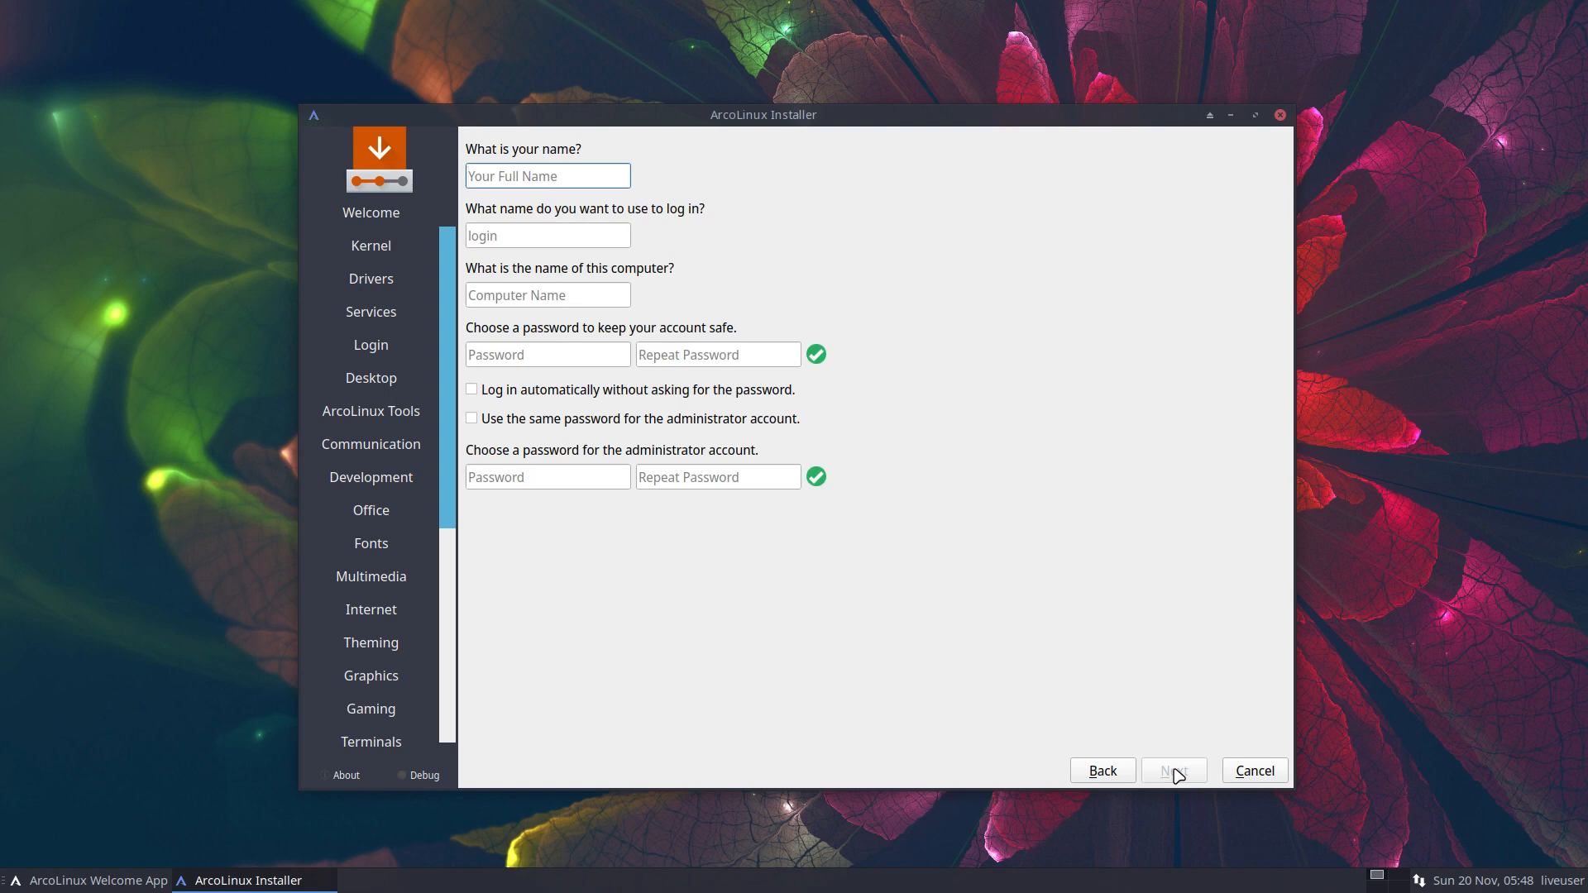
Enter the user's name and accept the suggested login name and computer name
type("erik")
key("Tab")
key("Tab")
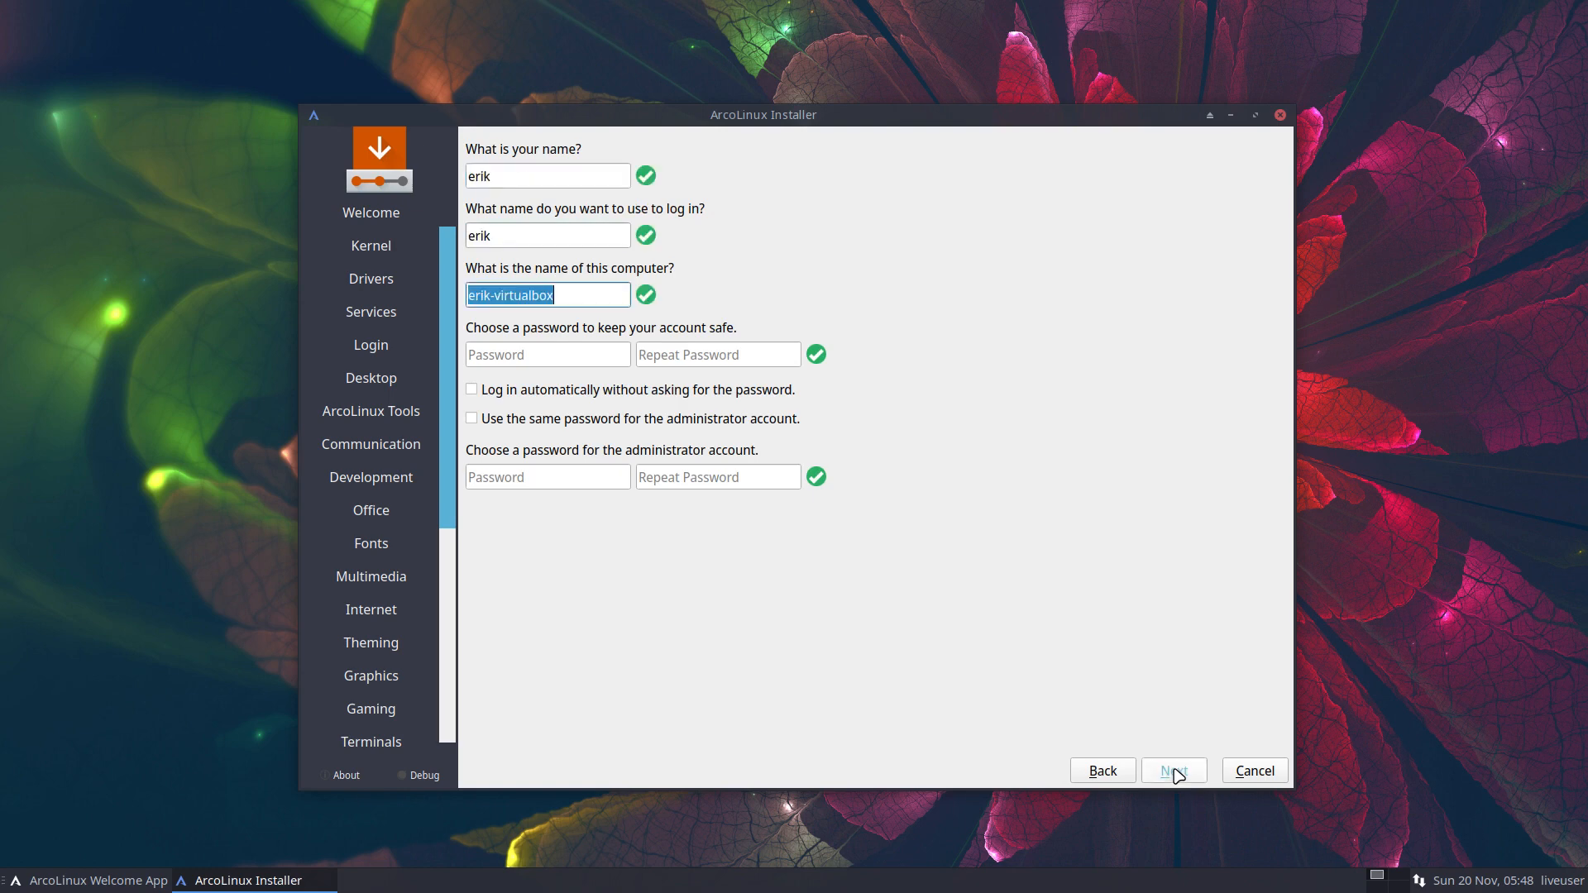
Enter and repeat the account password, enable automatic login and the same password for the administrator account, and continue to the summary
key("Tab")
type("****")
key("Tab")
type("****")
key("Tab")
key("space")
key("Tab")
key("space")
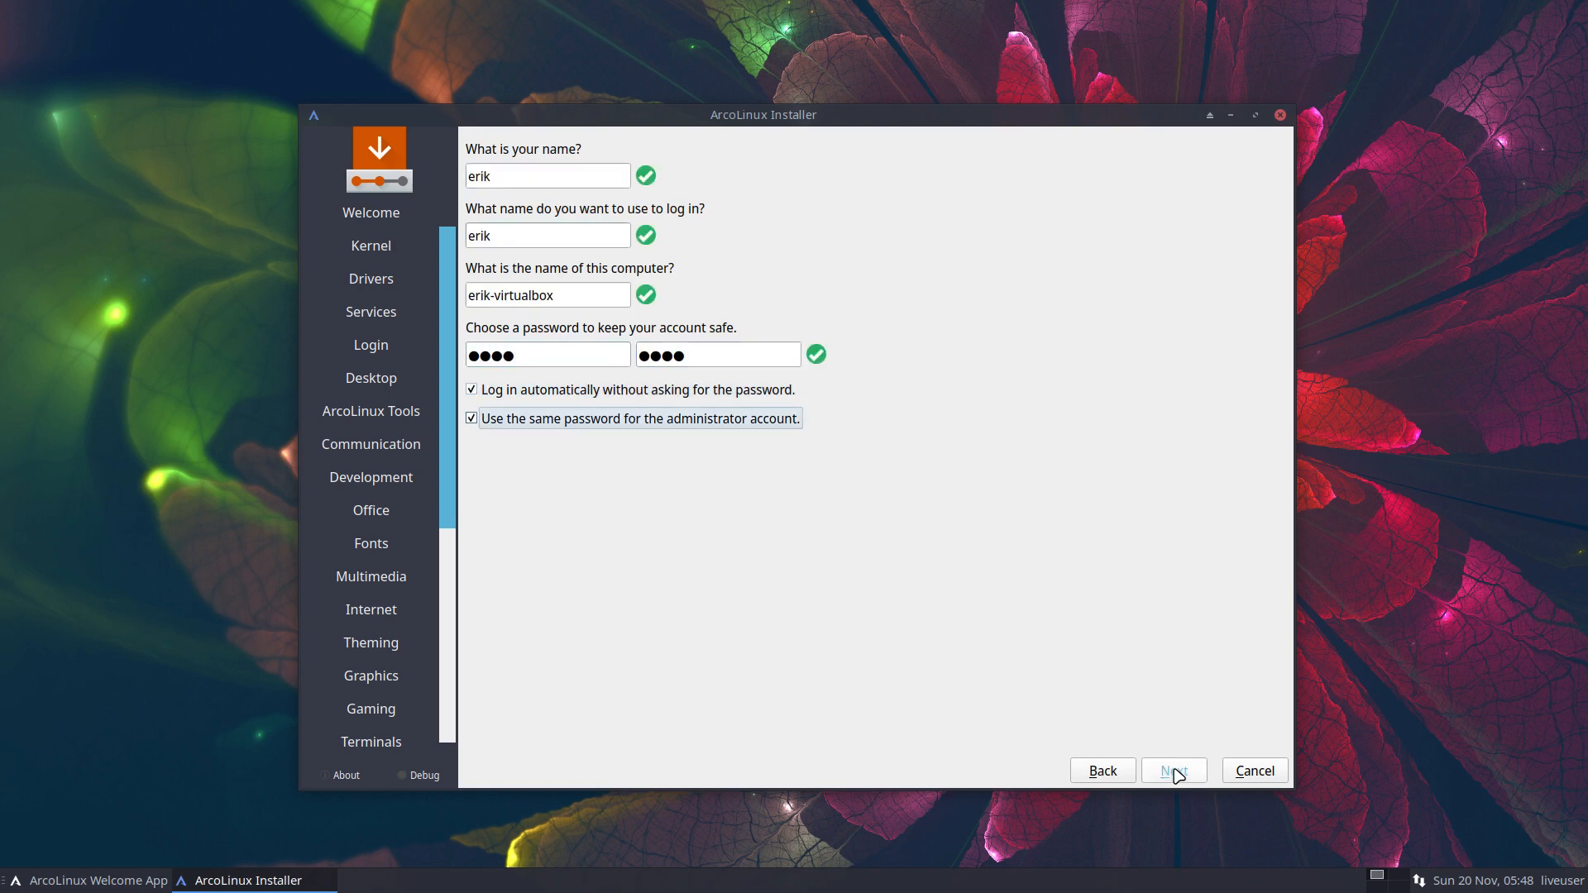
left_click(1182, 774)
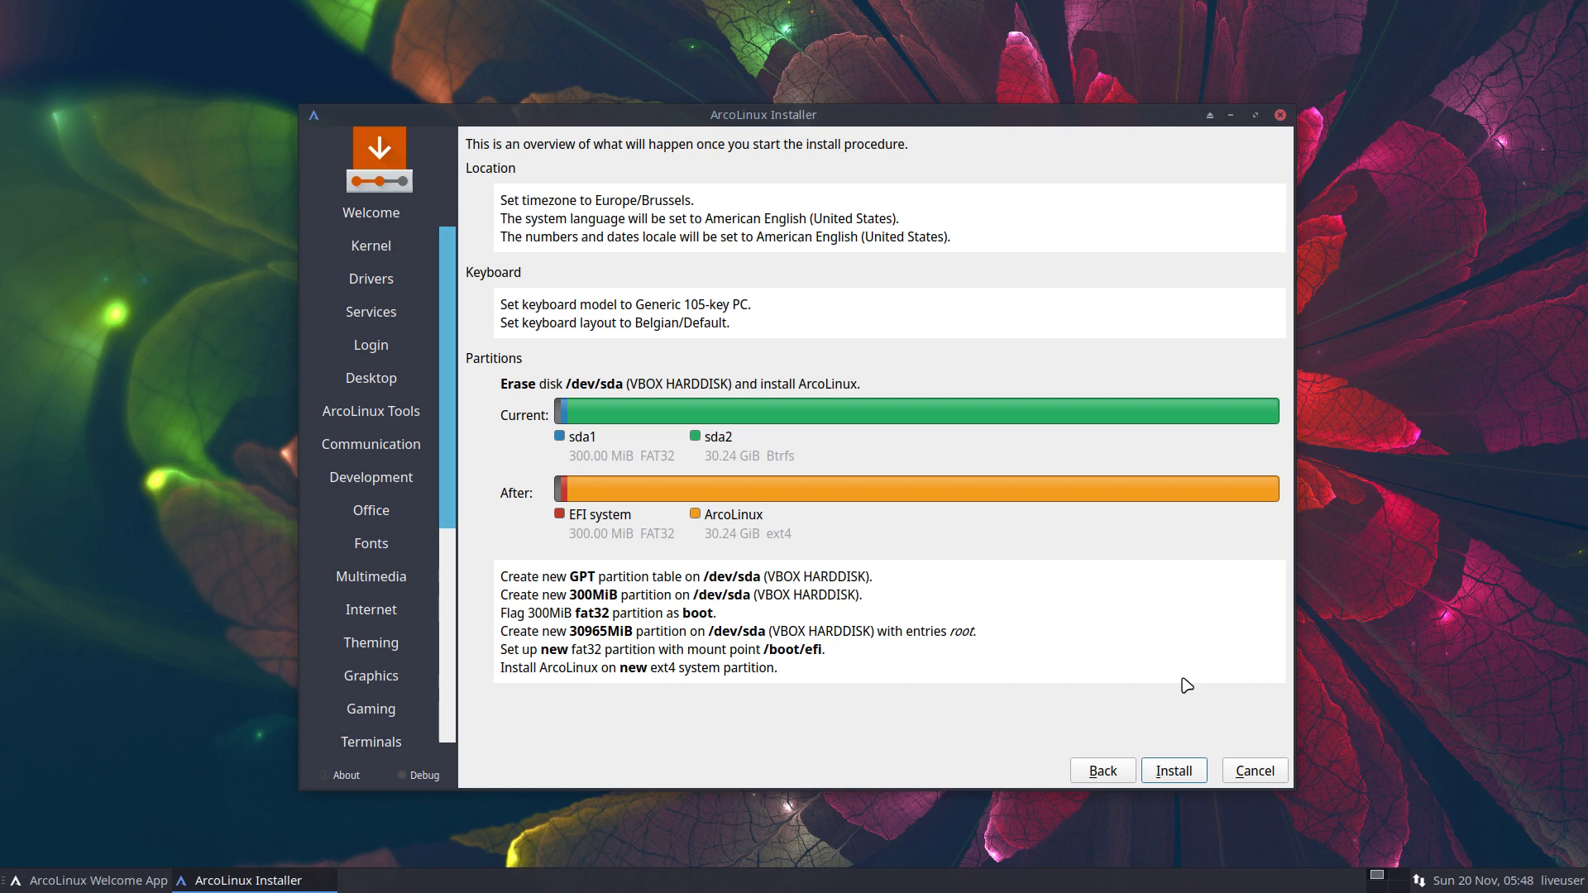
Start and confirm the ArcoLinux installation, and restart into the new system once it finishes
left_click(1192, 776)
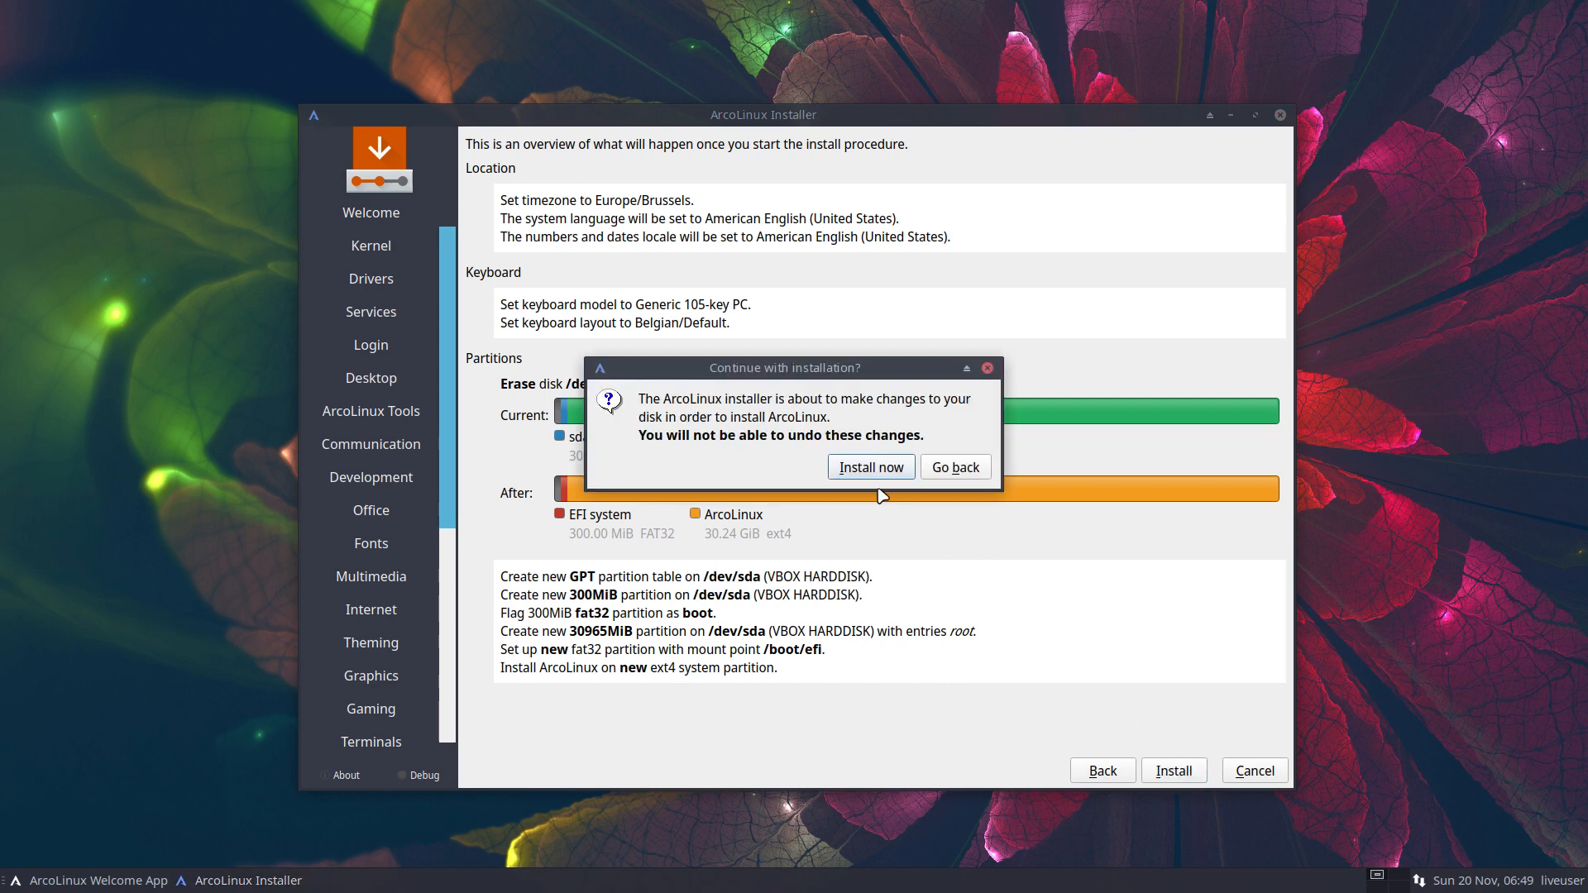
left_click(883, 467)
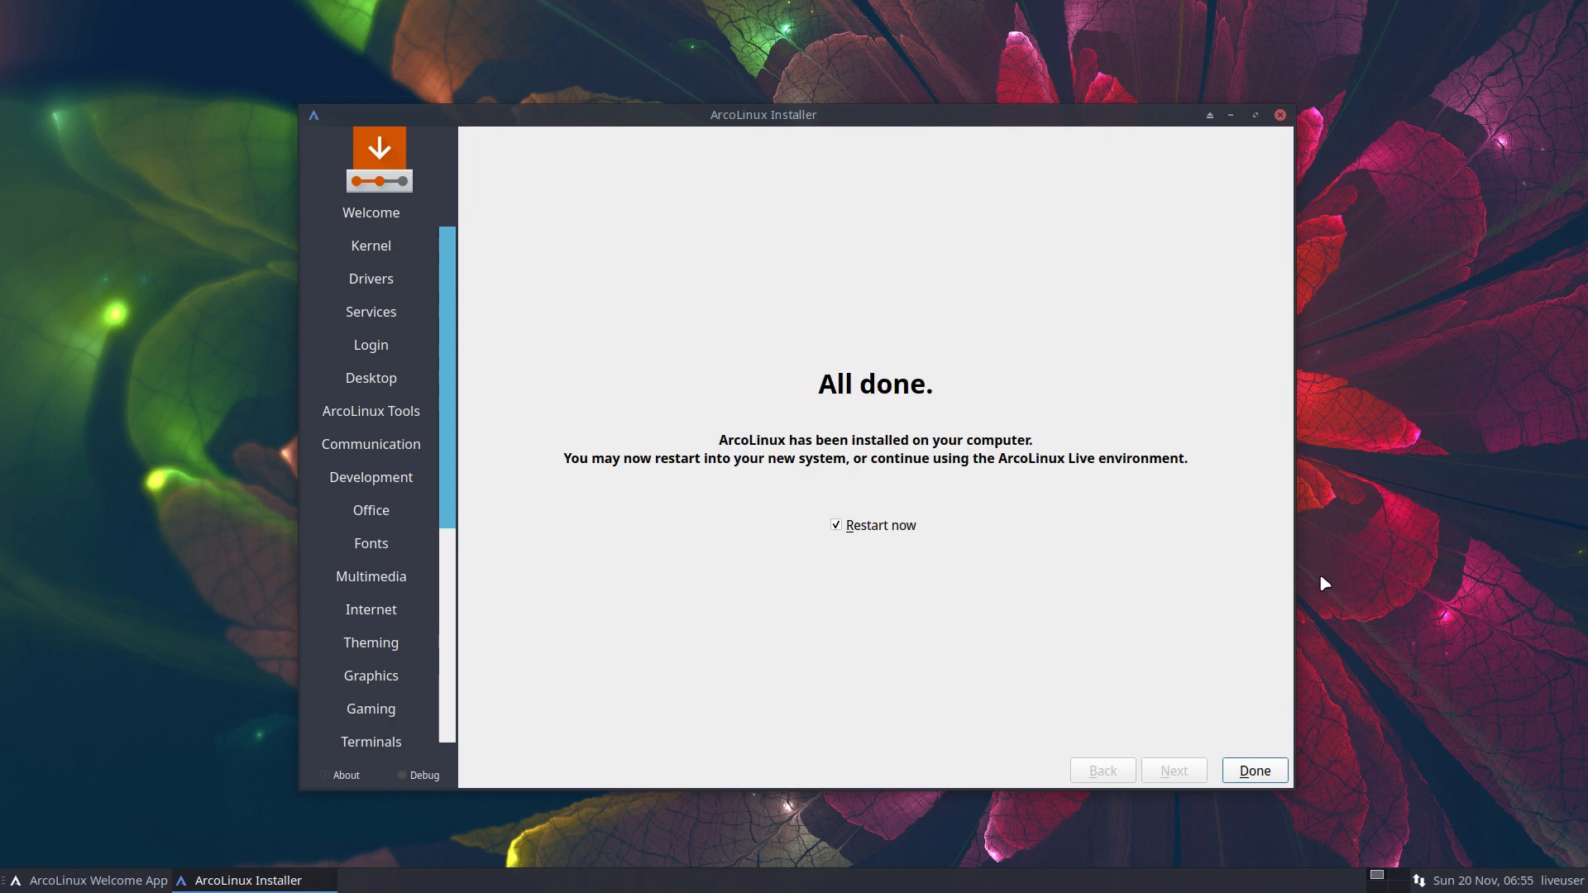
left_click(1248, 767)
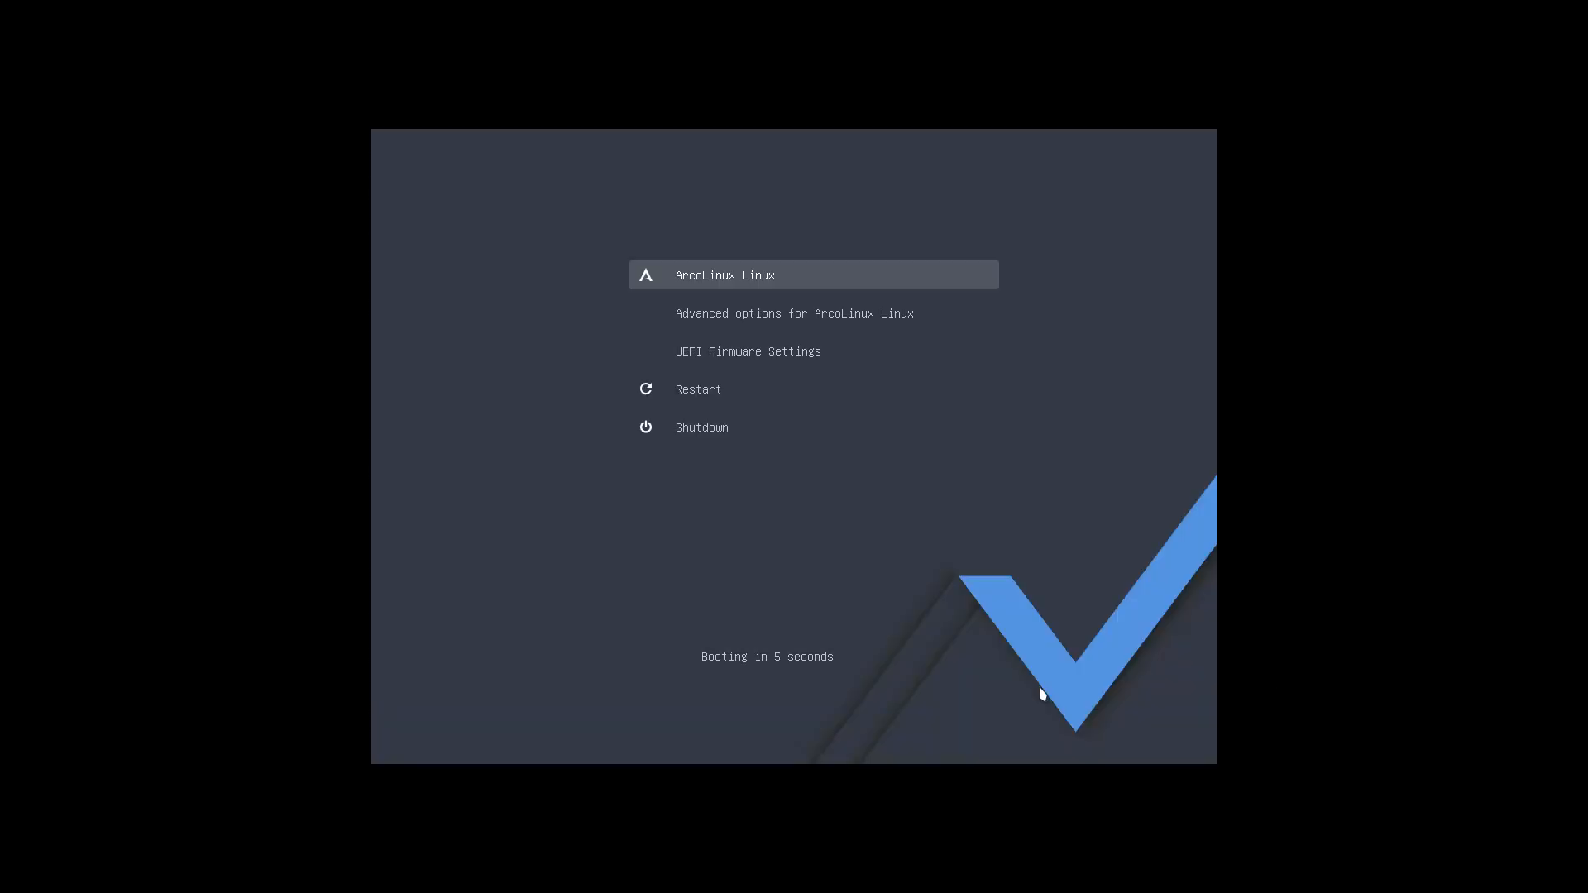
Boot the ArcoLinux Linux entry and log in with the account password
key("Return")
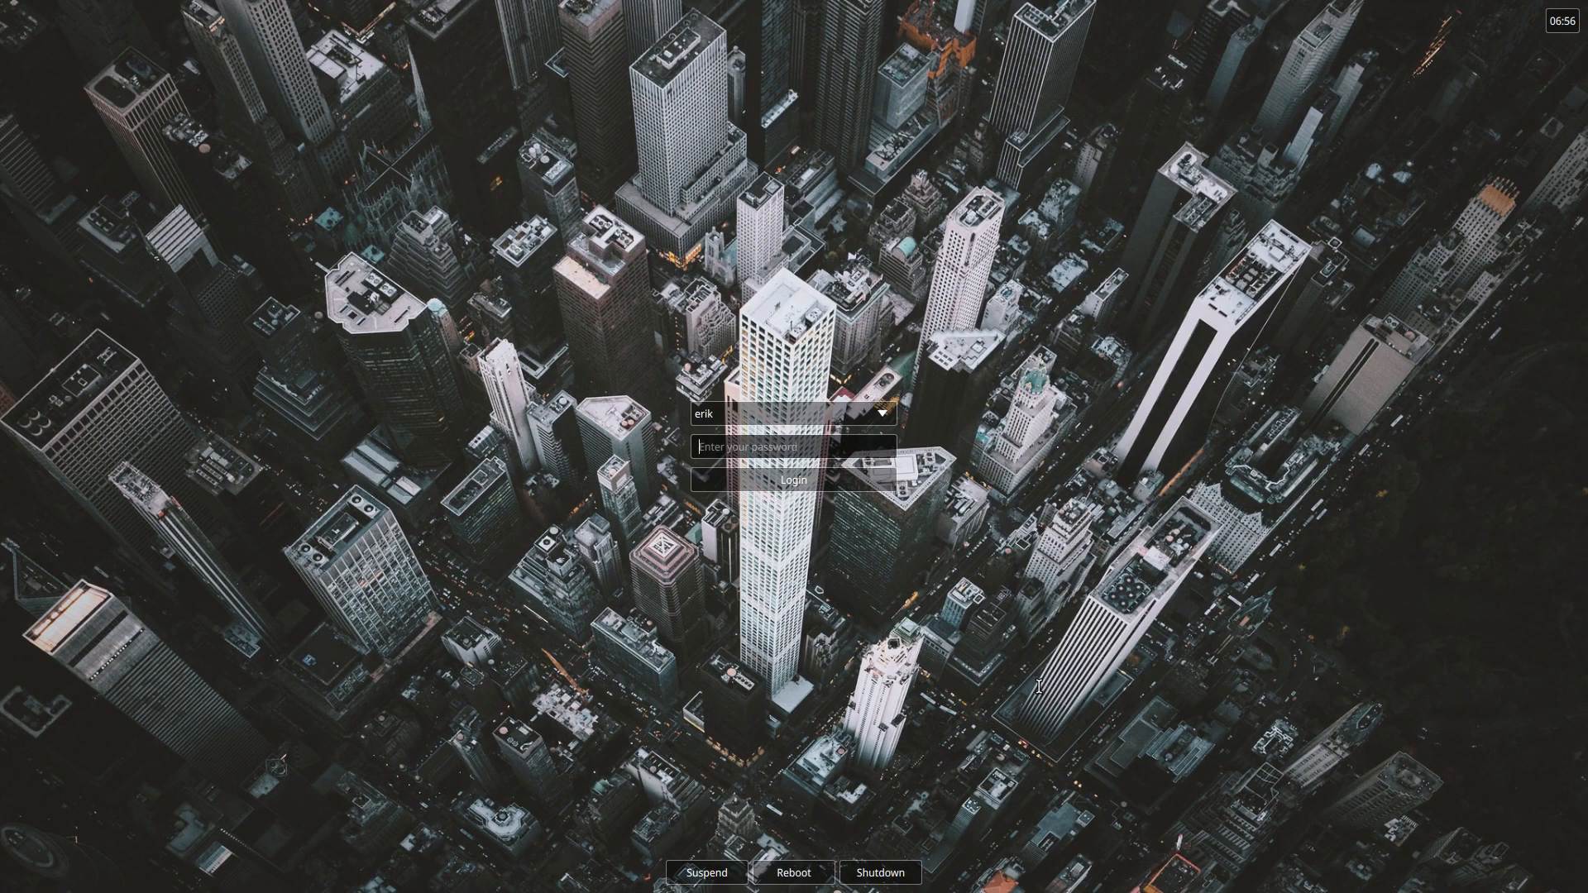
type("******")
key("Return")
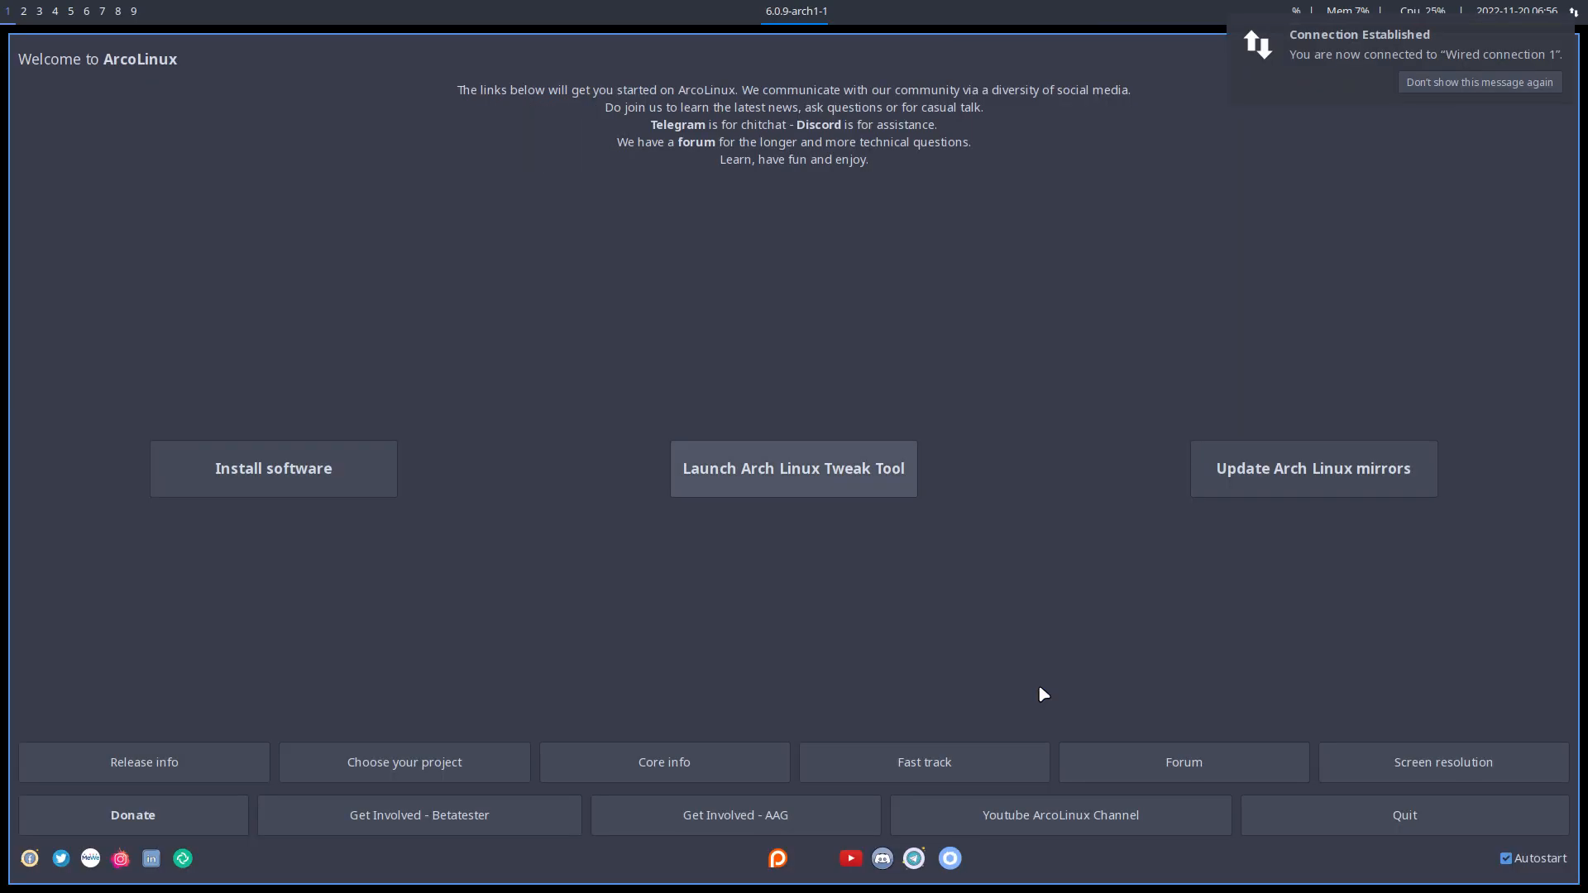
Disable autostart of the welcome app and launch Arch Linux Tweak Tool, authenticating with the account password
left_click(1538, 865)
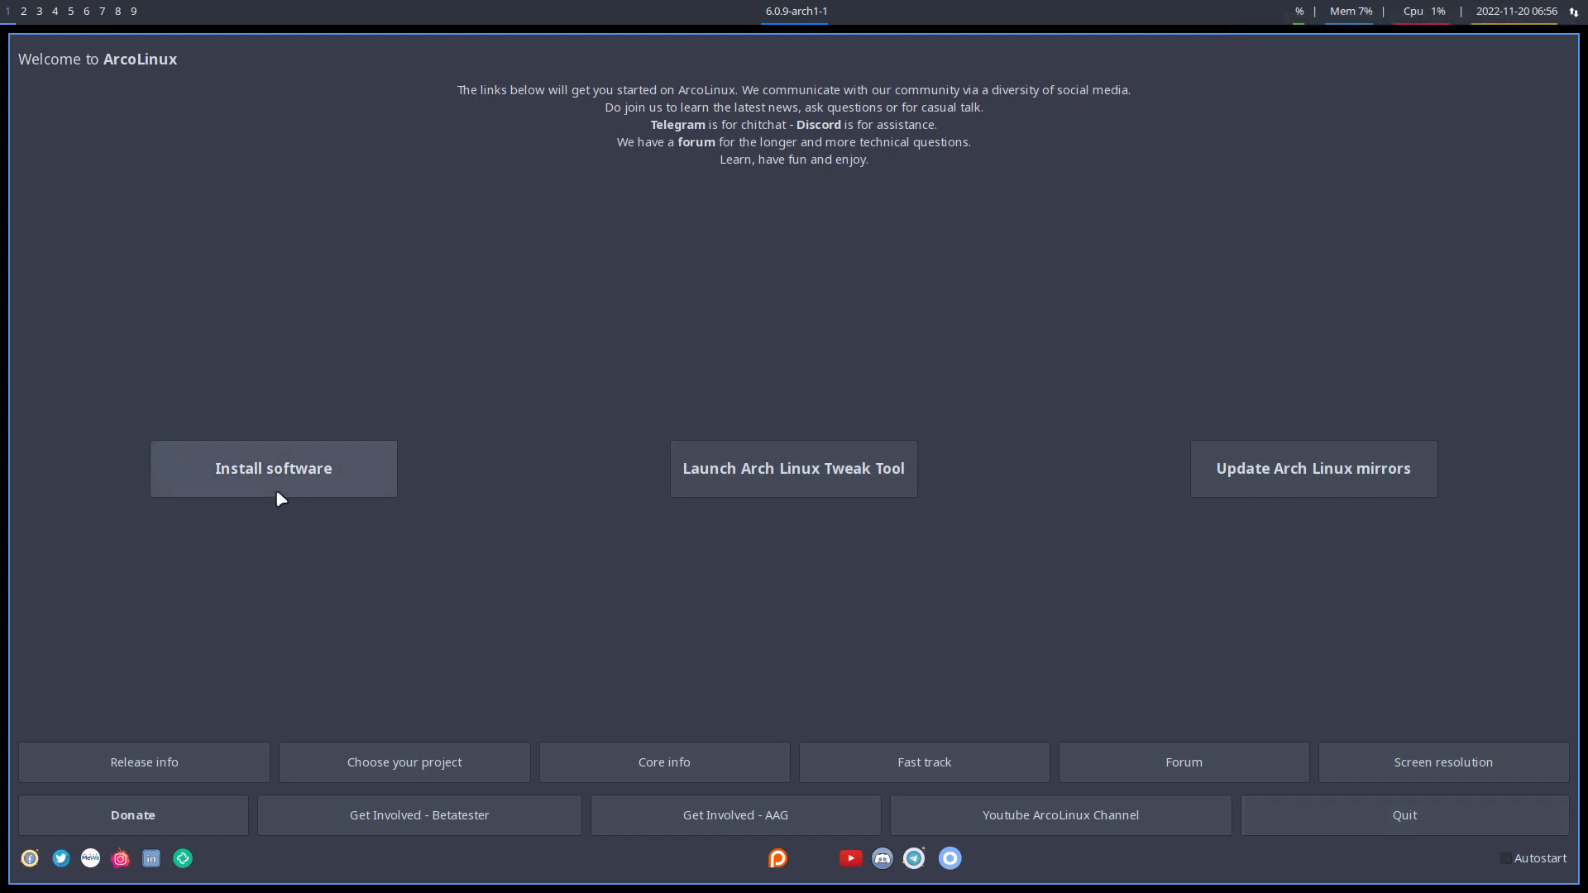
left_click(793, 493)
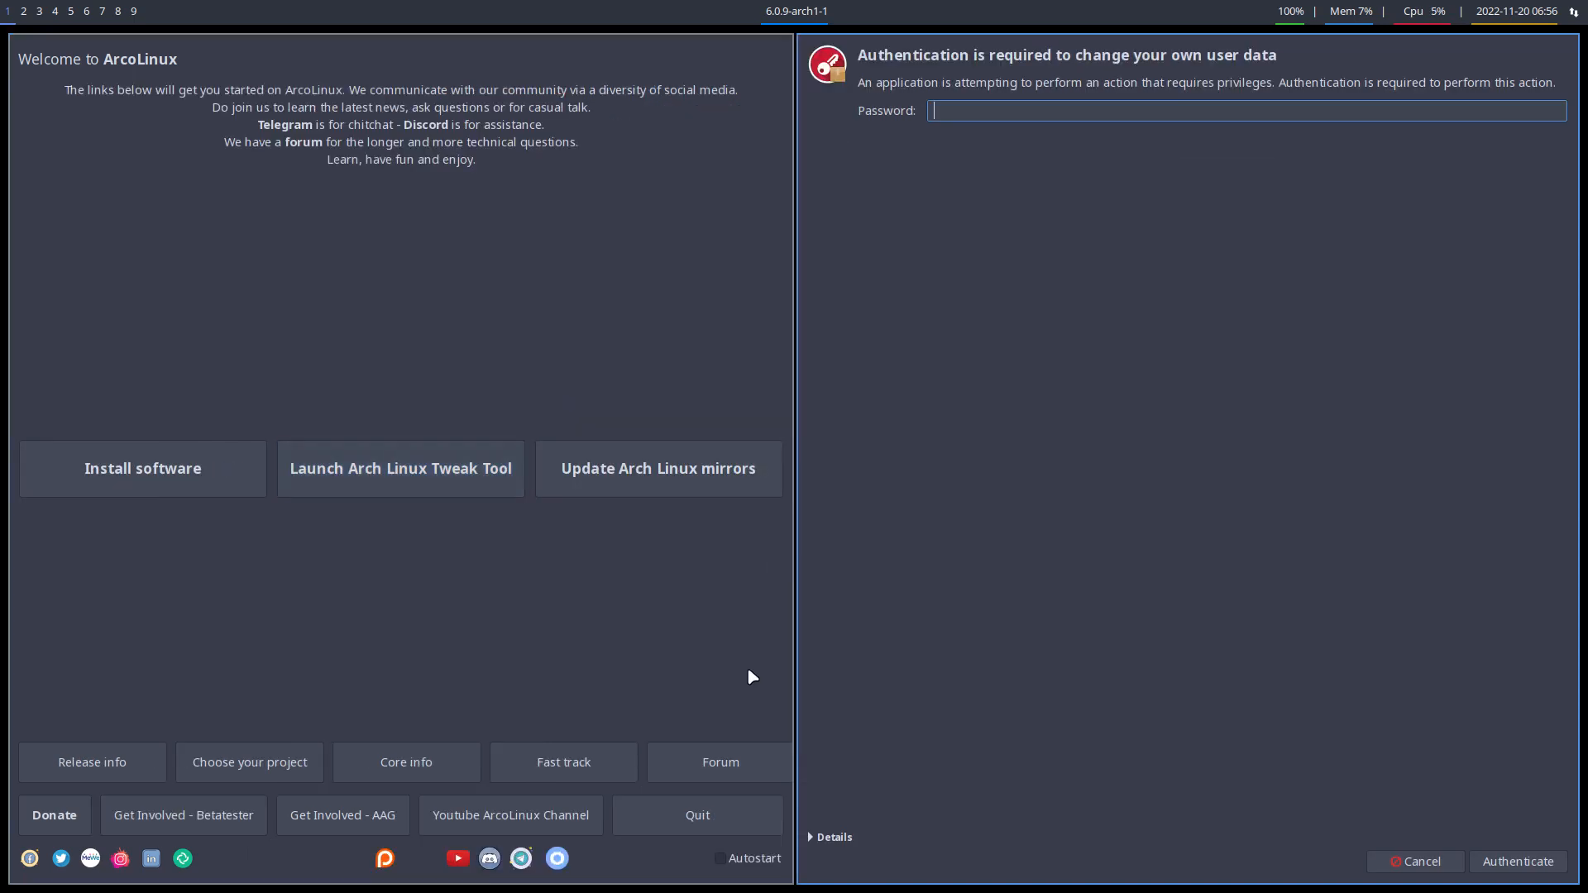
type("••••")
key("Return")
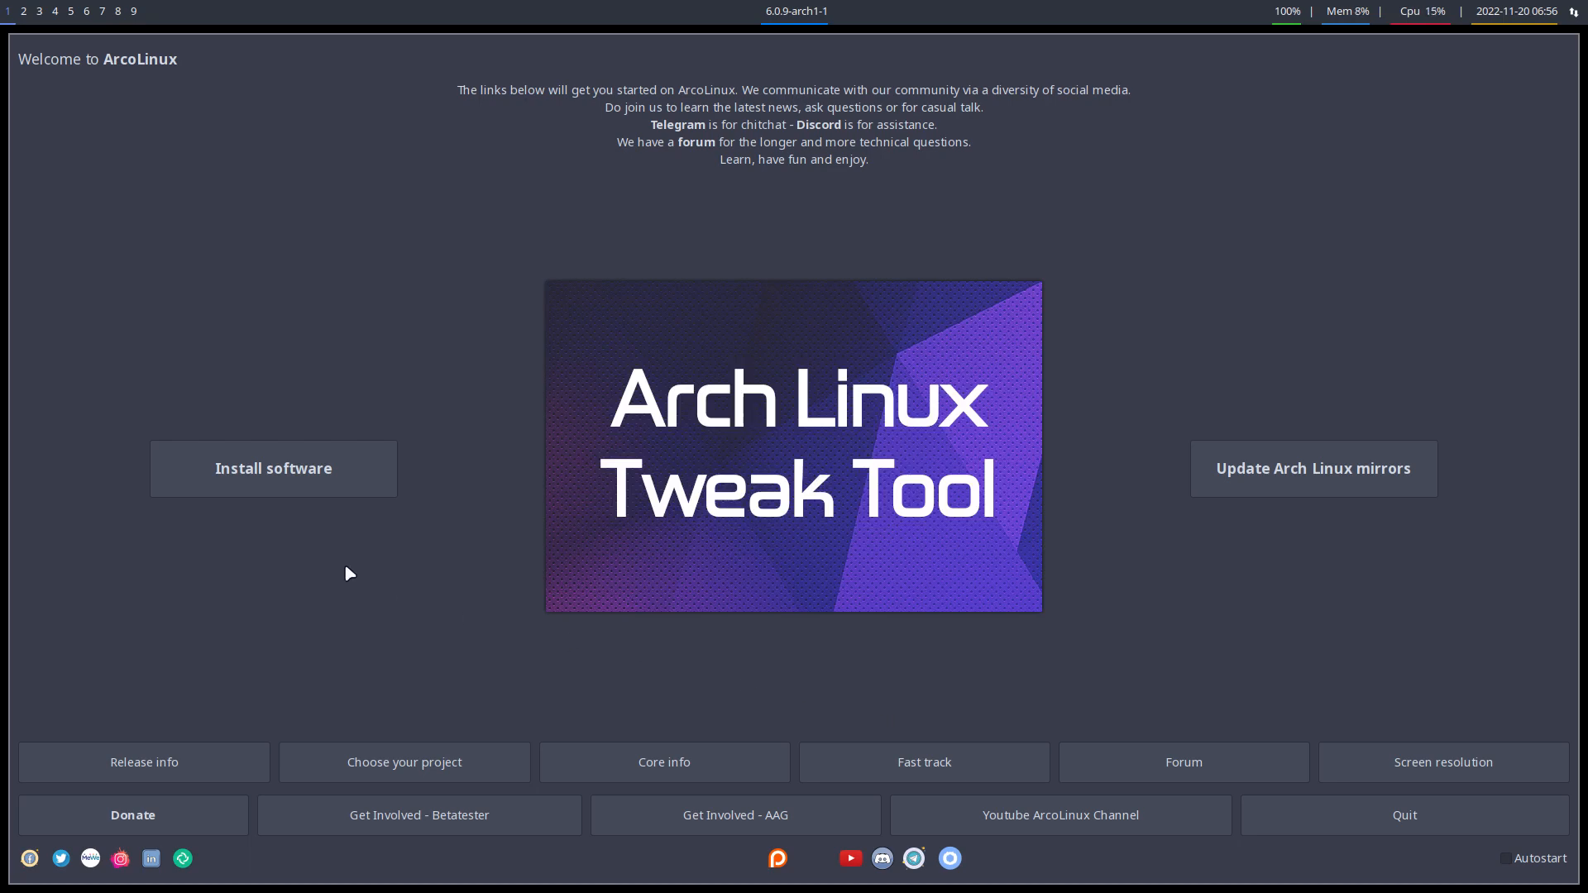
Quit Arch Linux Tweak Tool and the ArcoLinux welcome app to leave an empty desktop
left_click(262, 498)
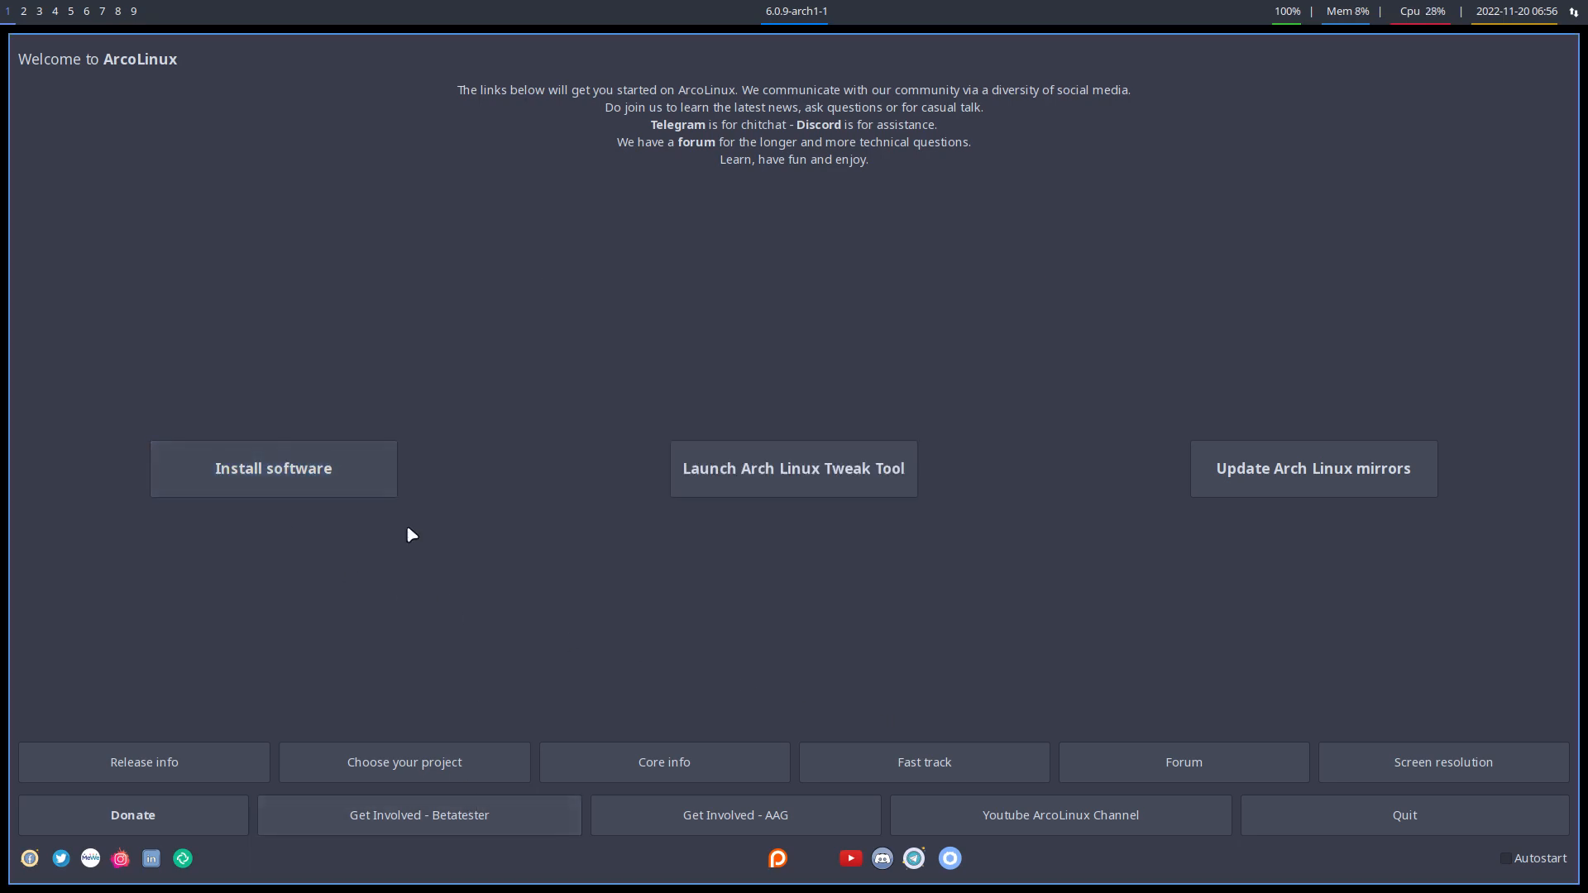
left_click(333, 482)
left_click(336, 481)
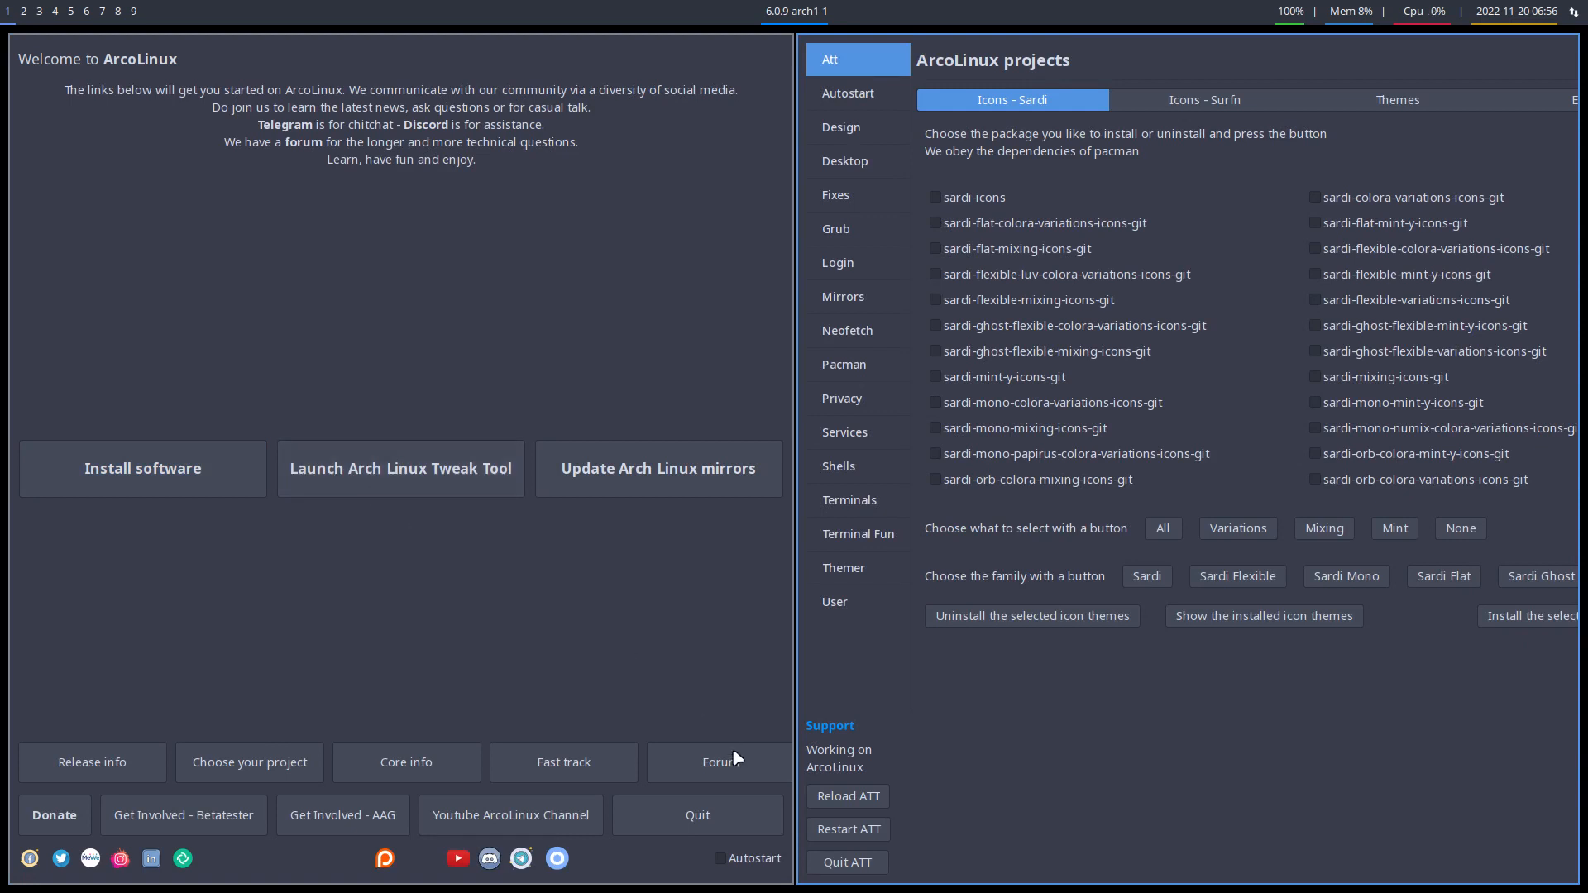
left_click(848, 862)
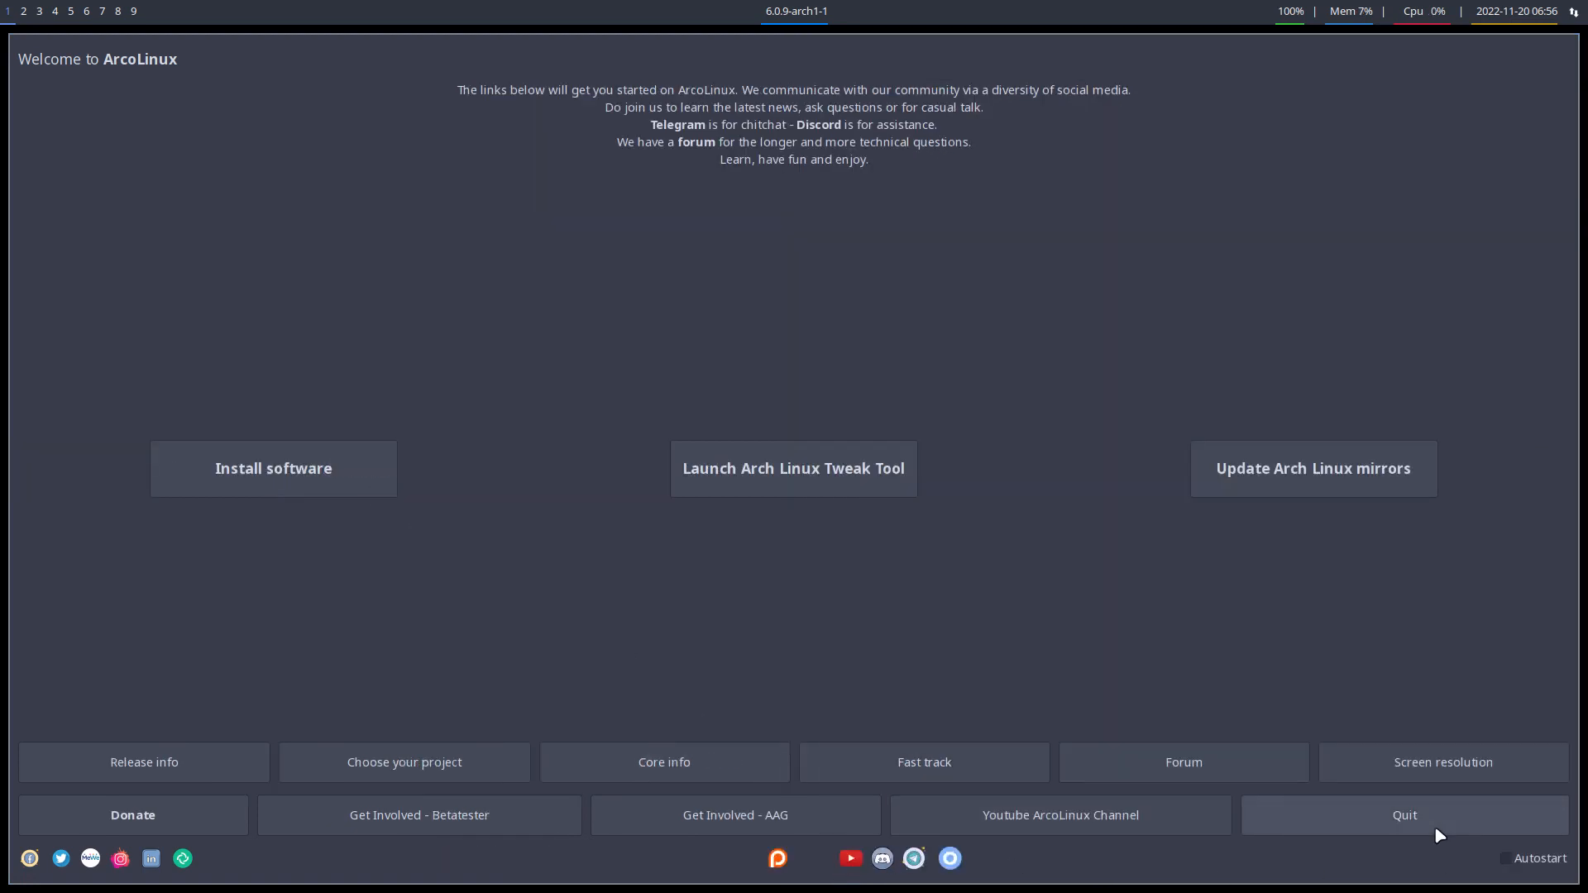
left_click(1410, 824)
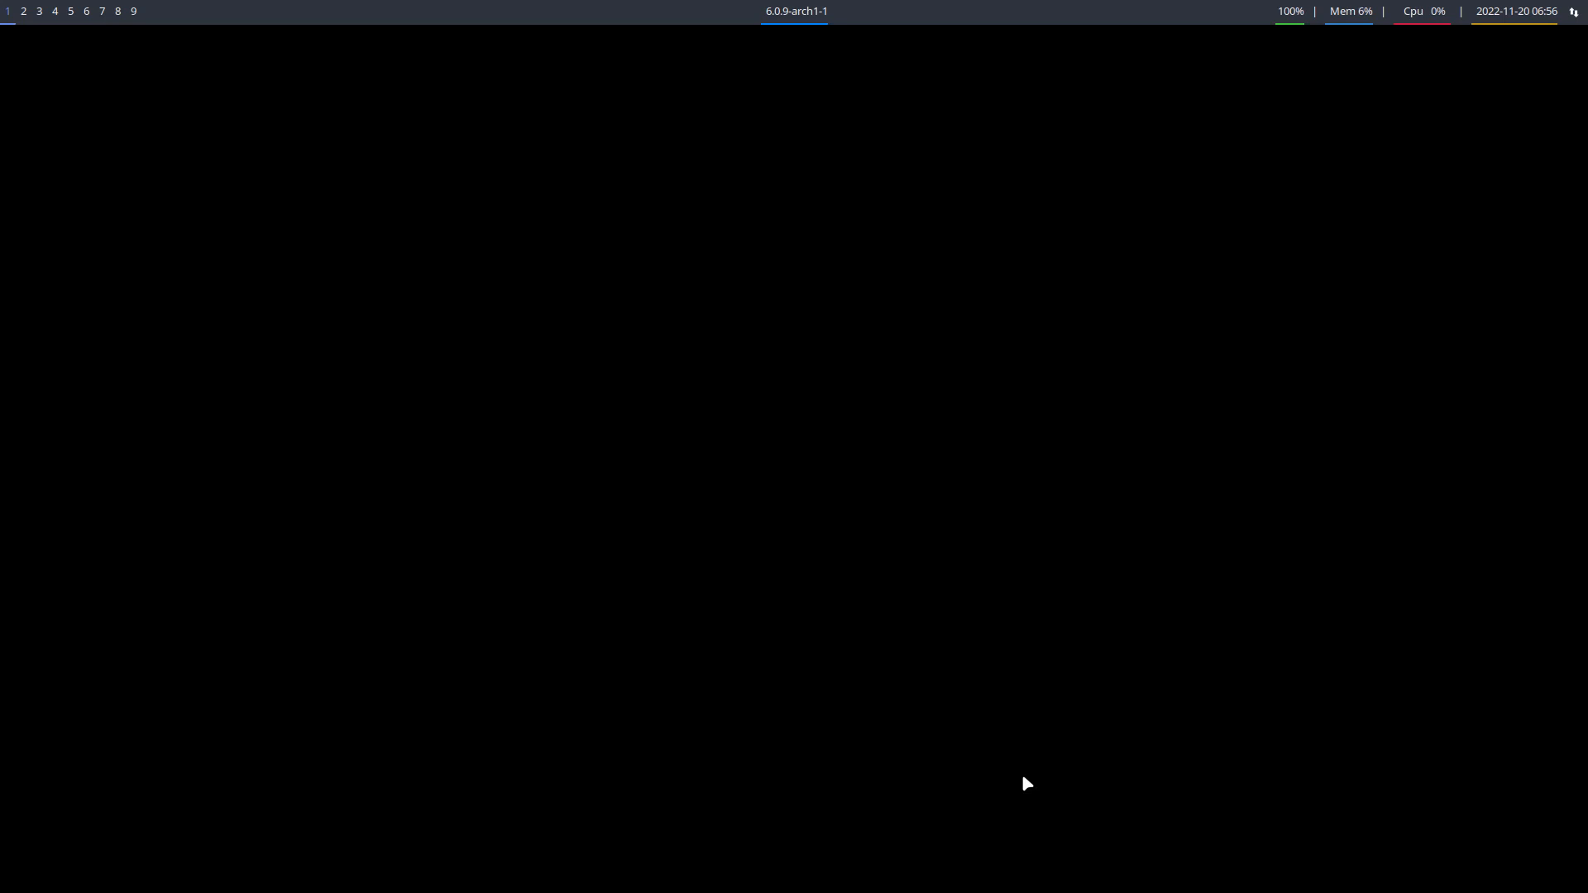